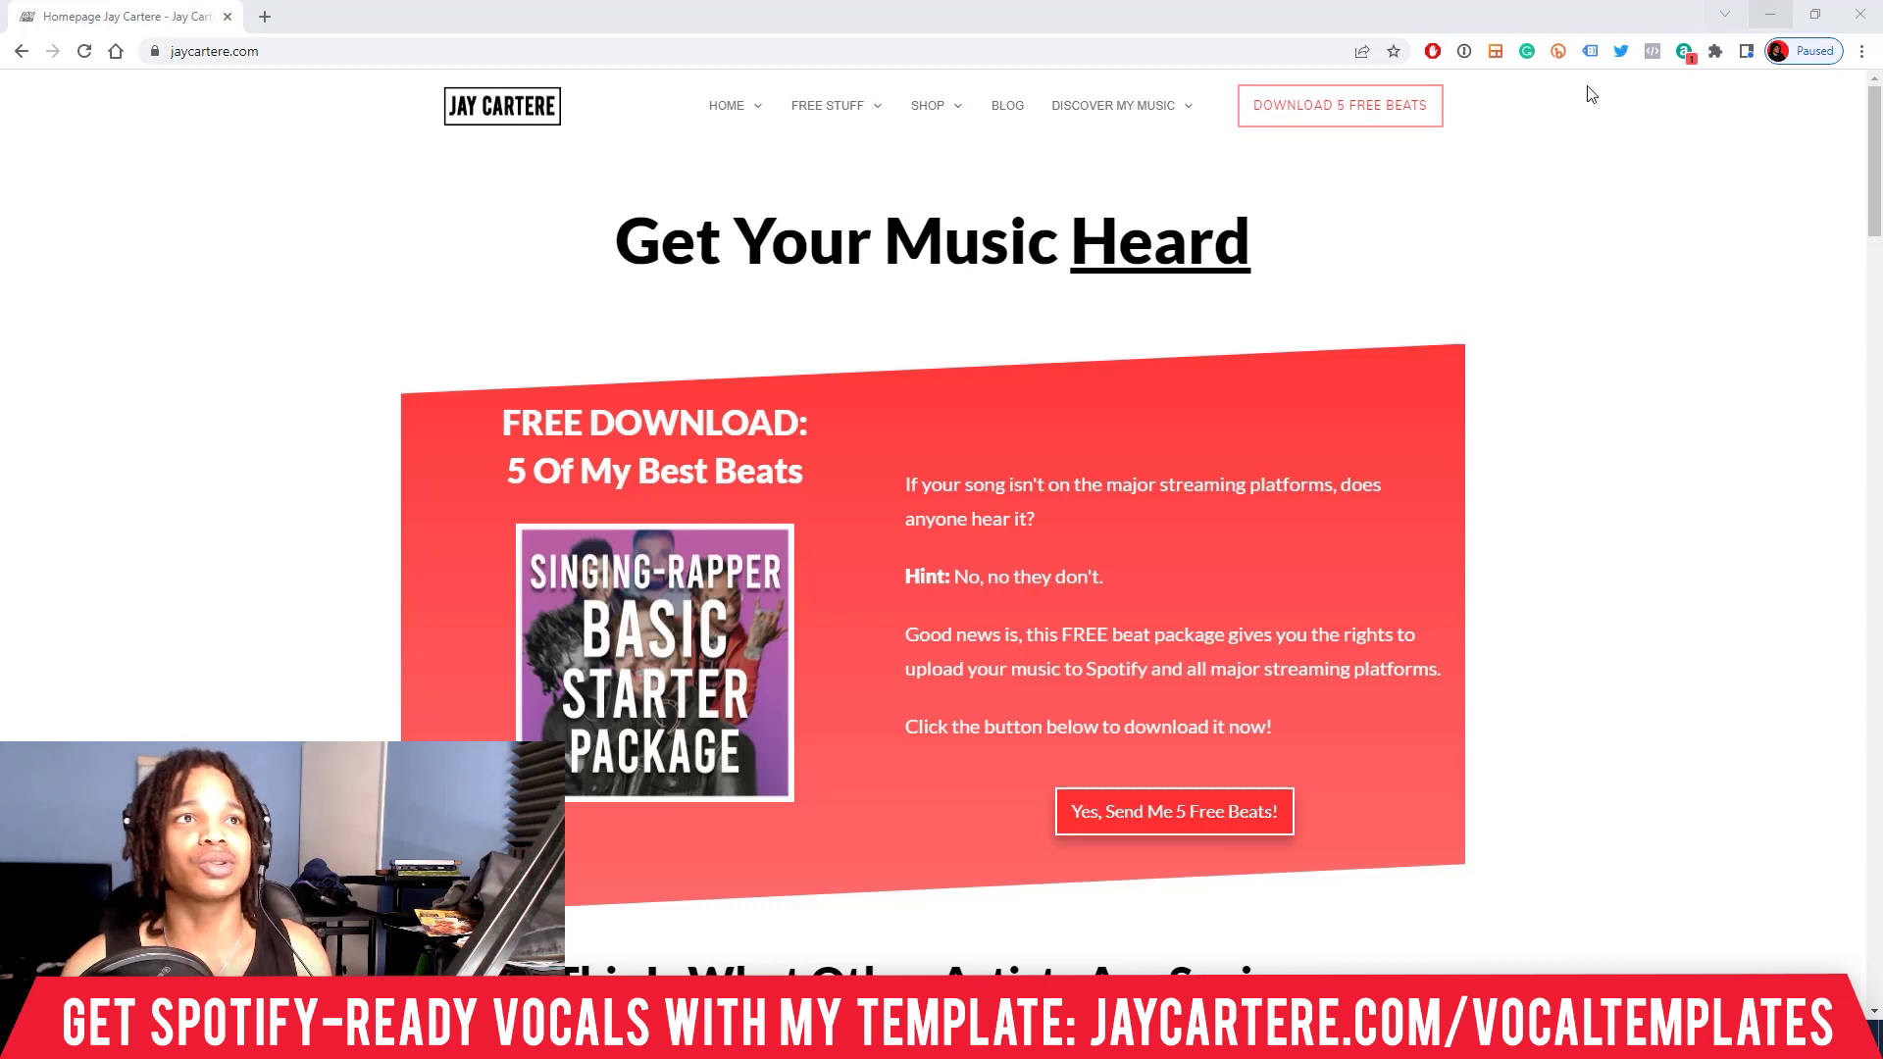
Switch to the Studio One session and select the TRUTH HURTS beat event.
click(1769, 15)
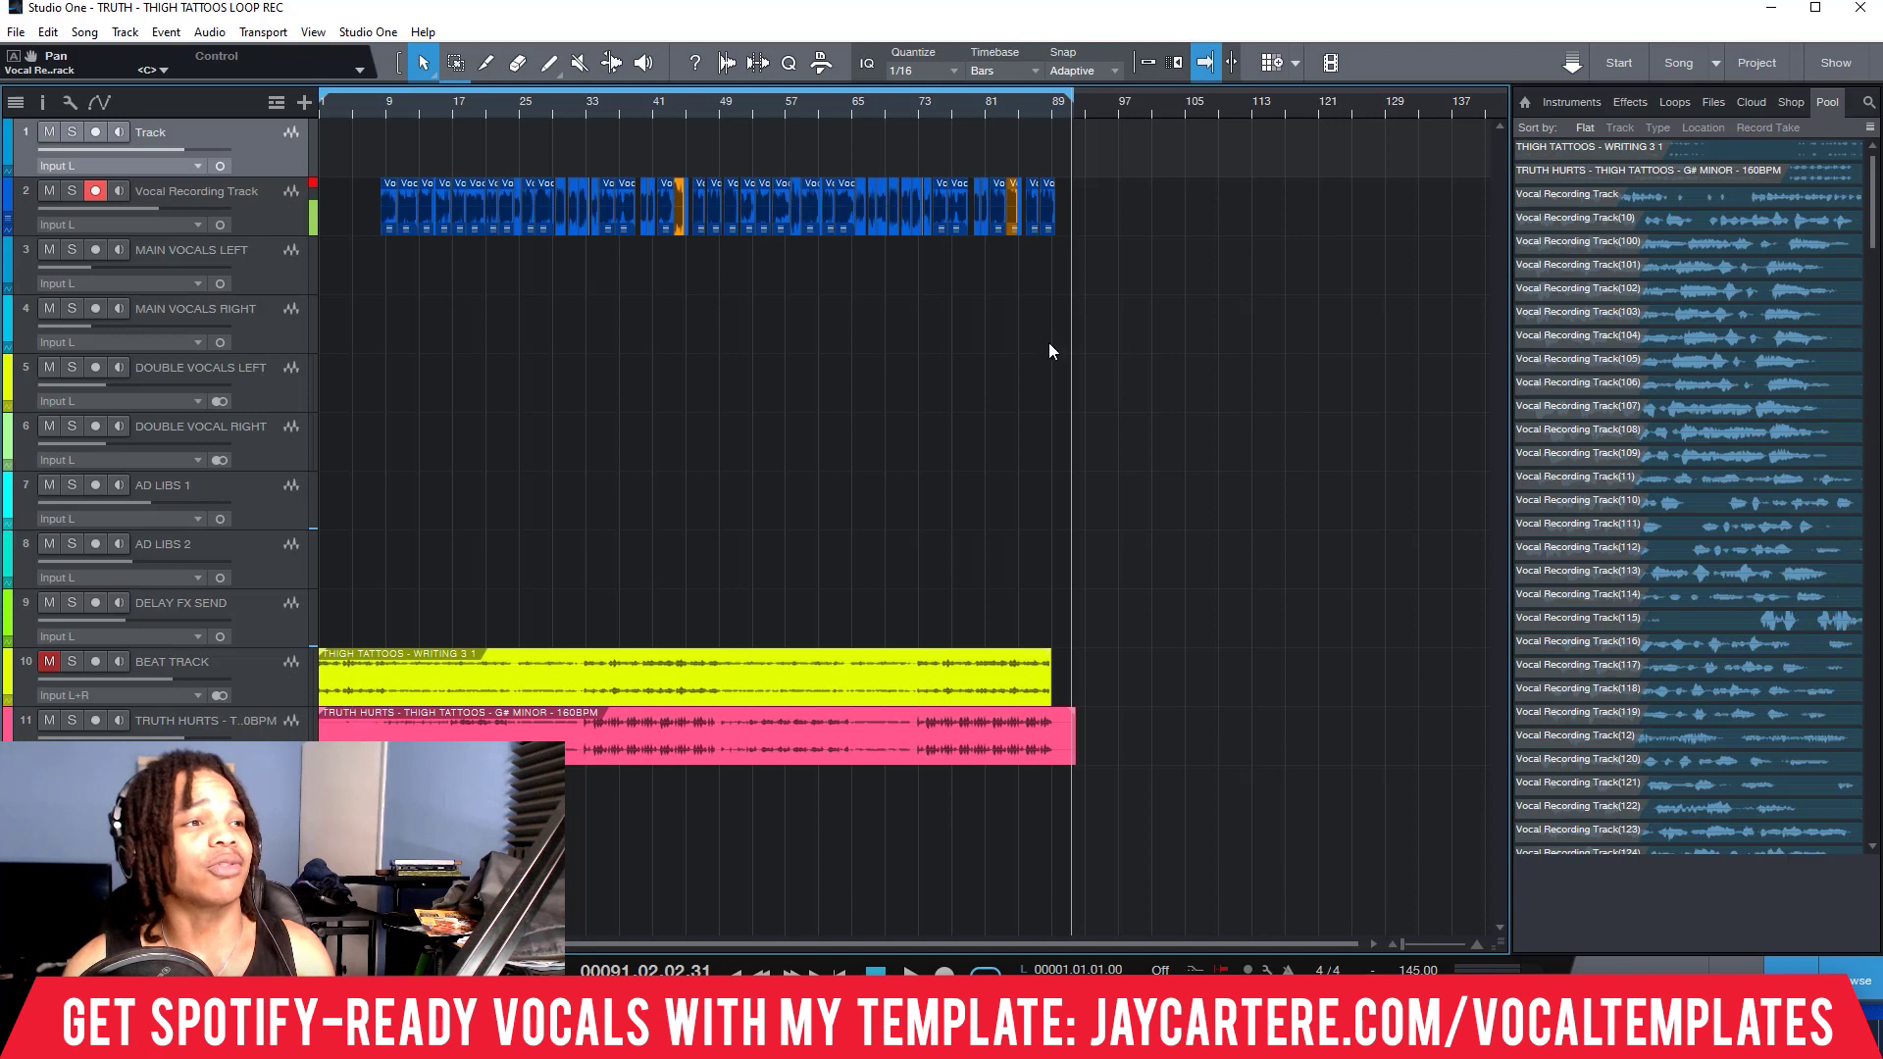
click(526, 721)
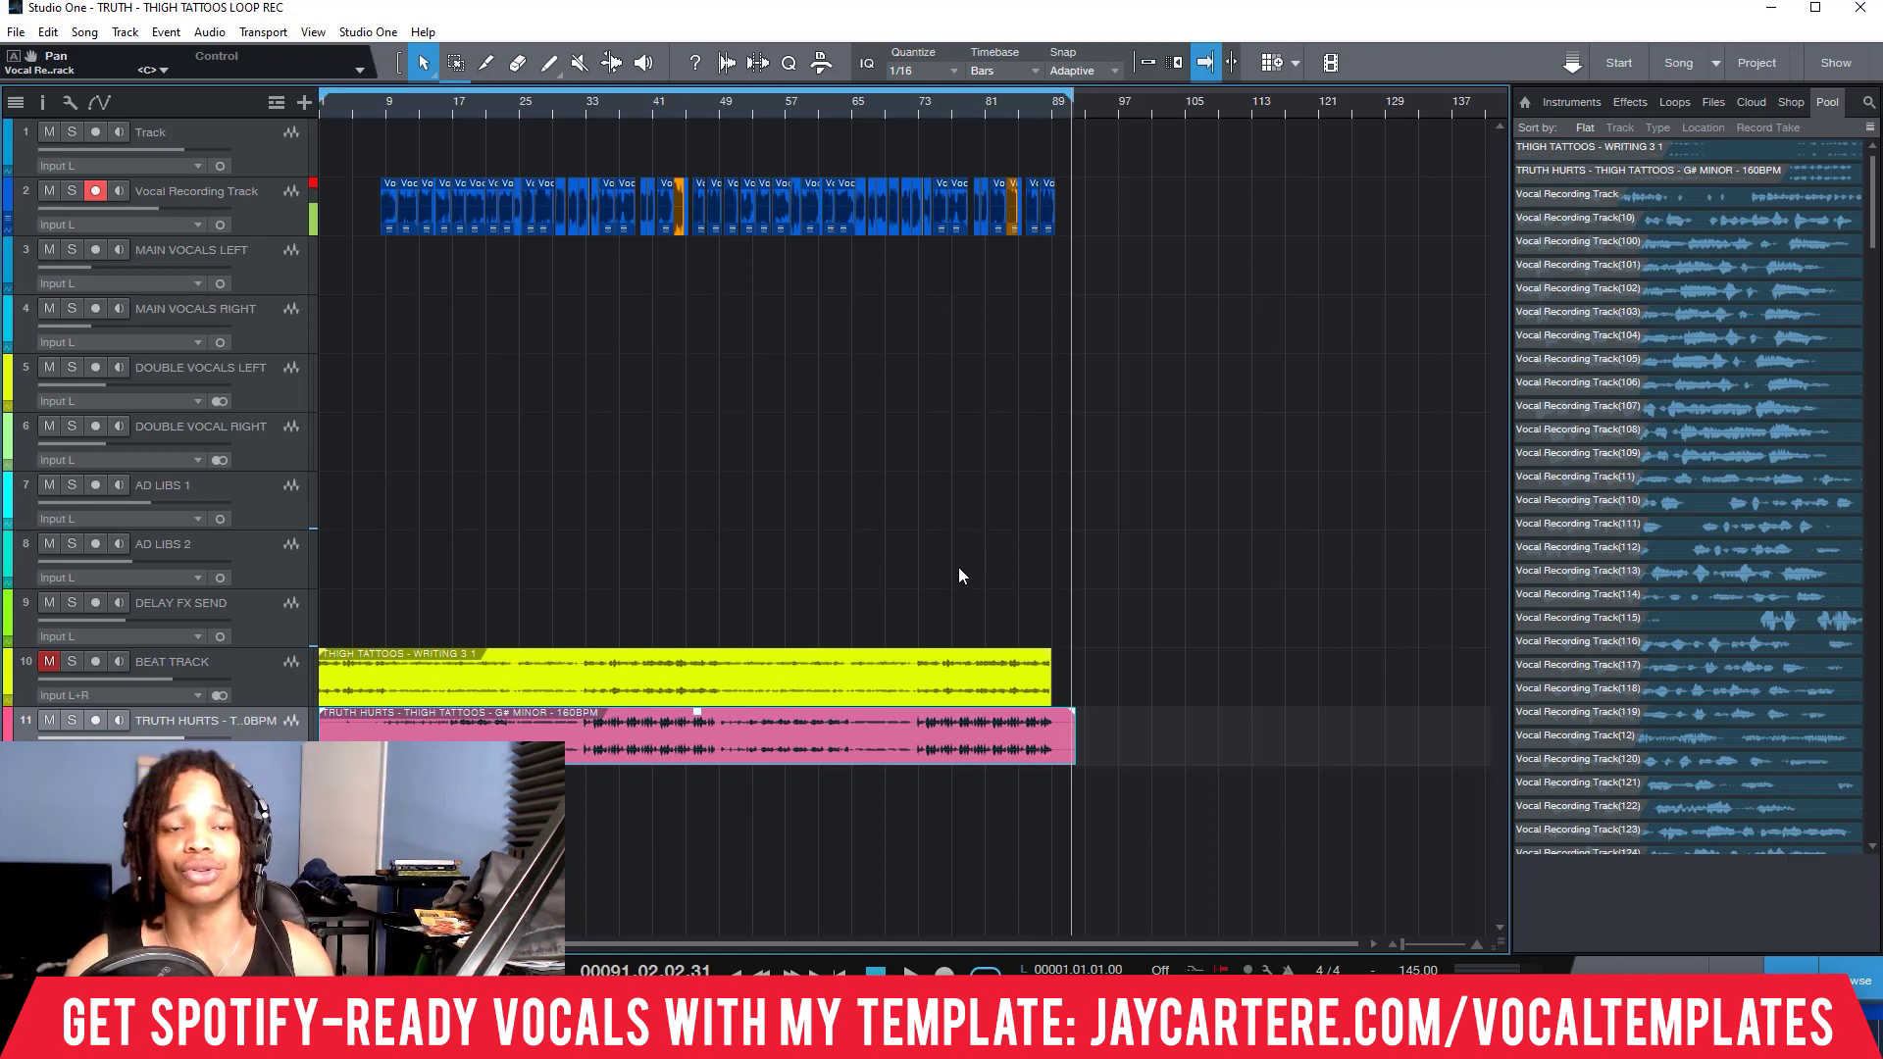
Switch back to the browser and search Google for "key analyzer" in a new tab.
click(628, 1039)
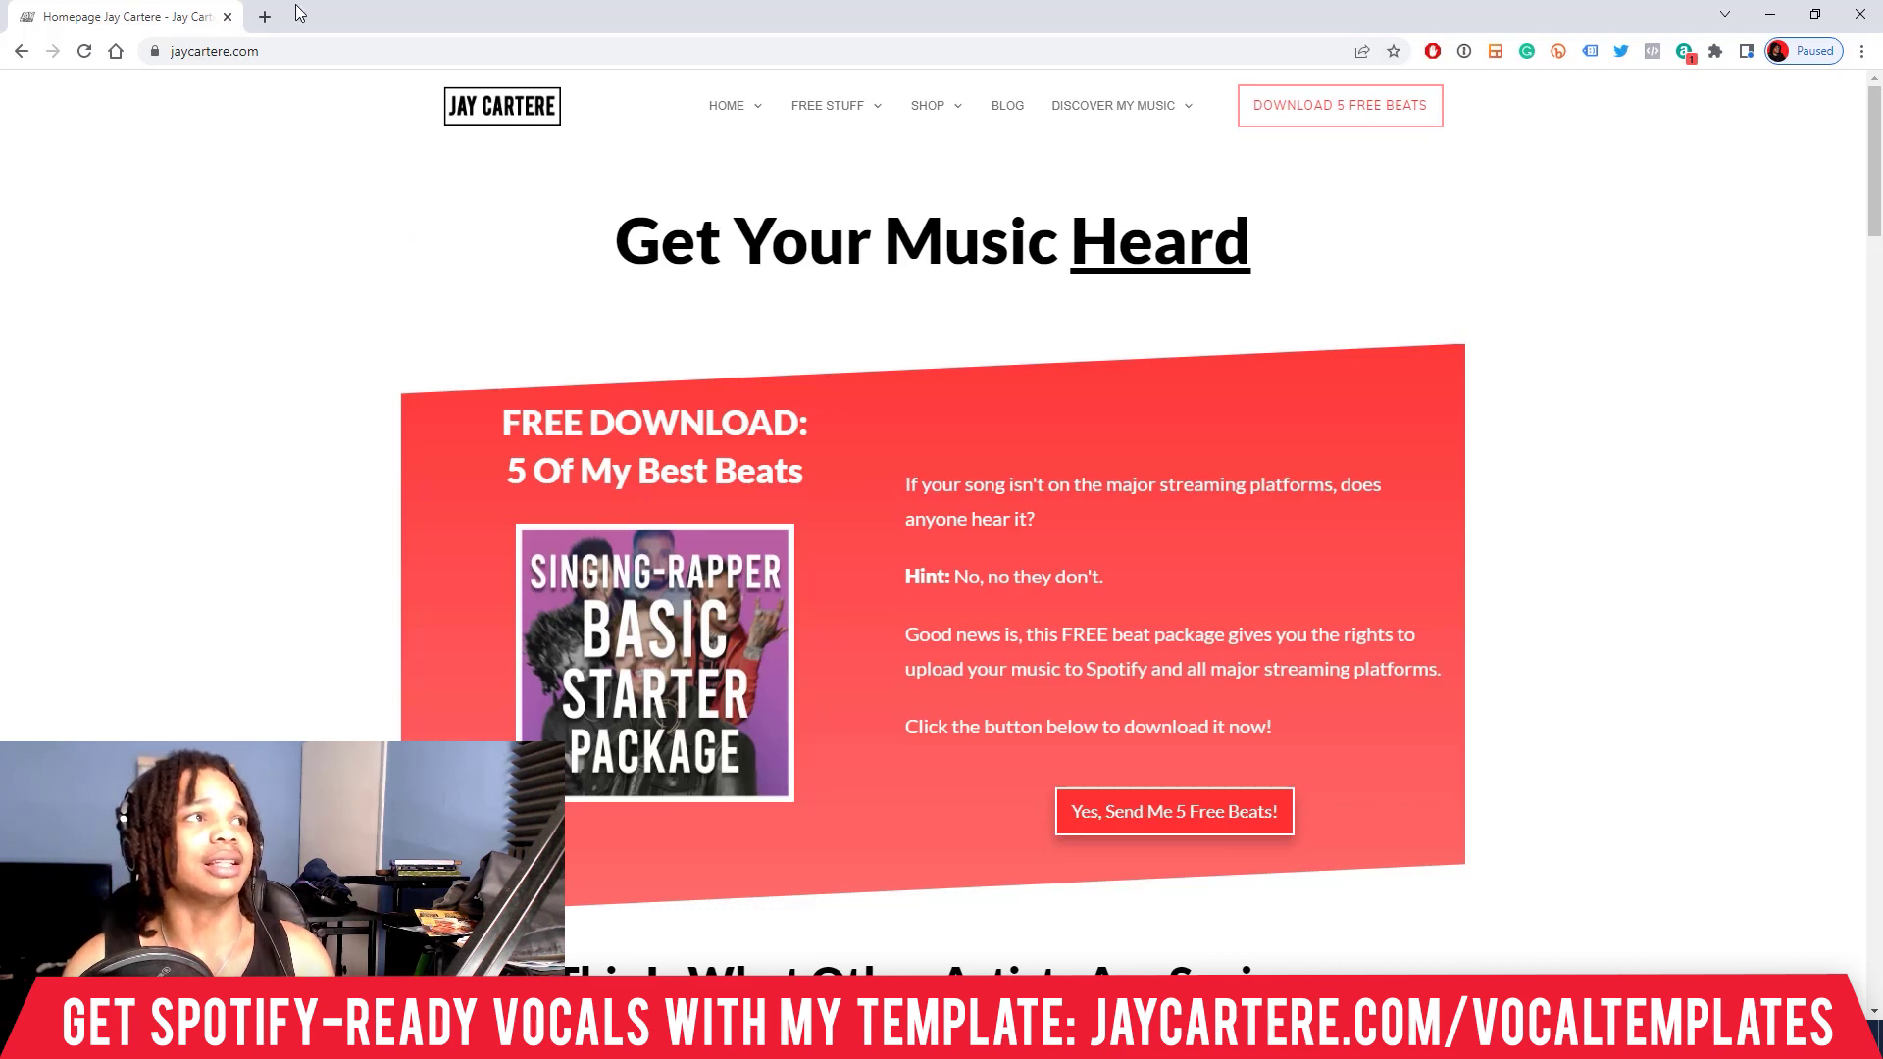
click(264, 19)
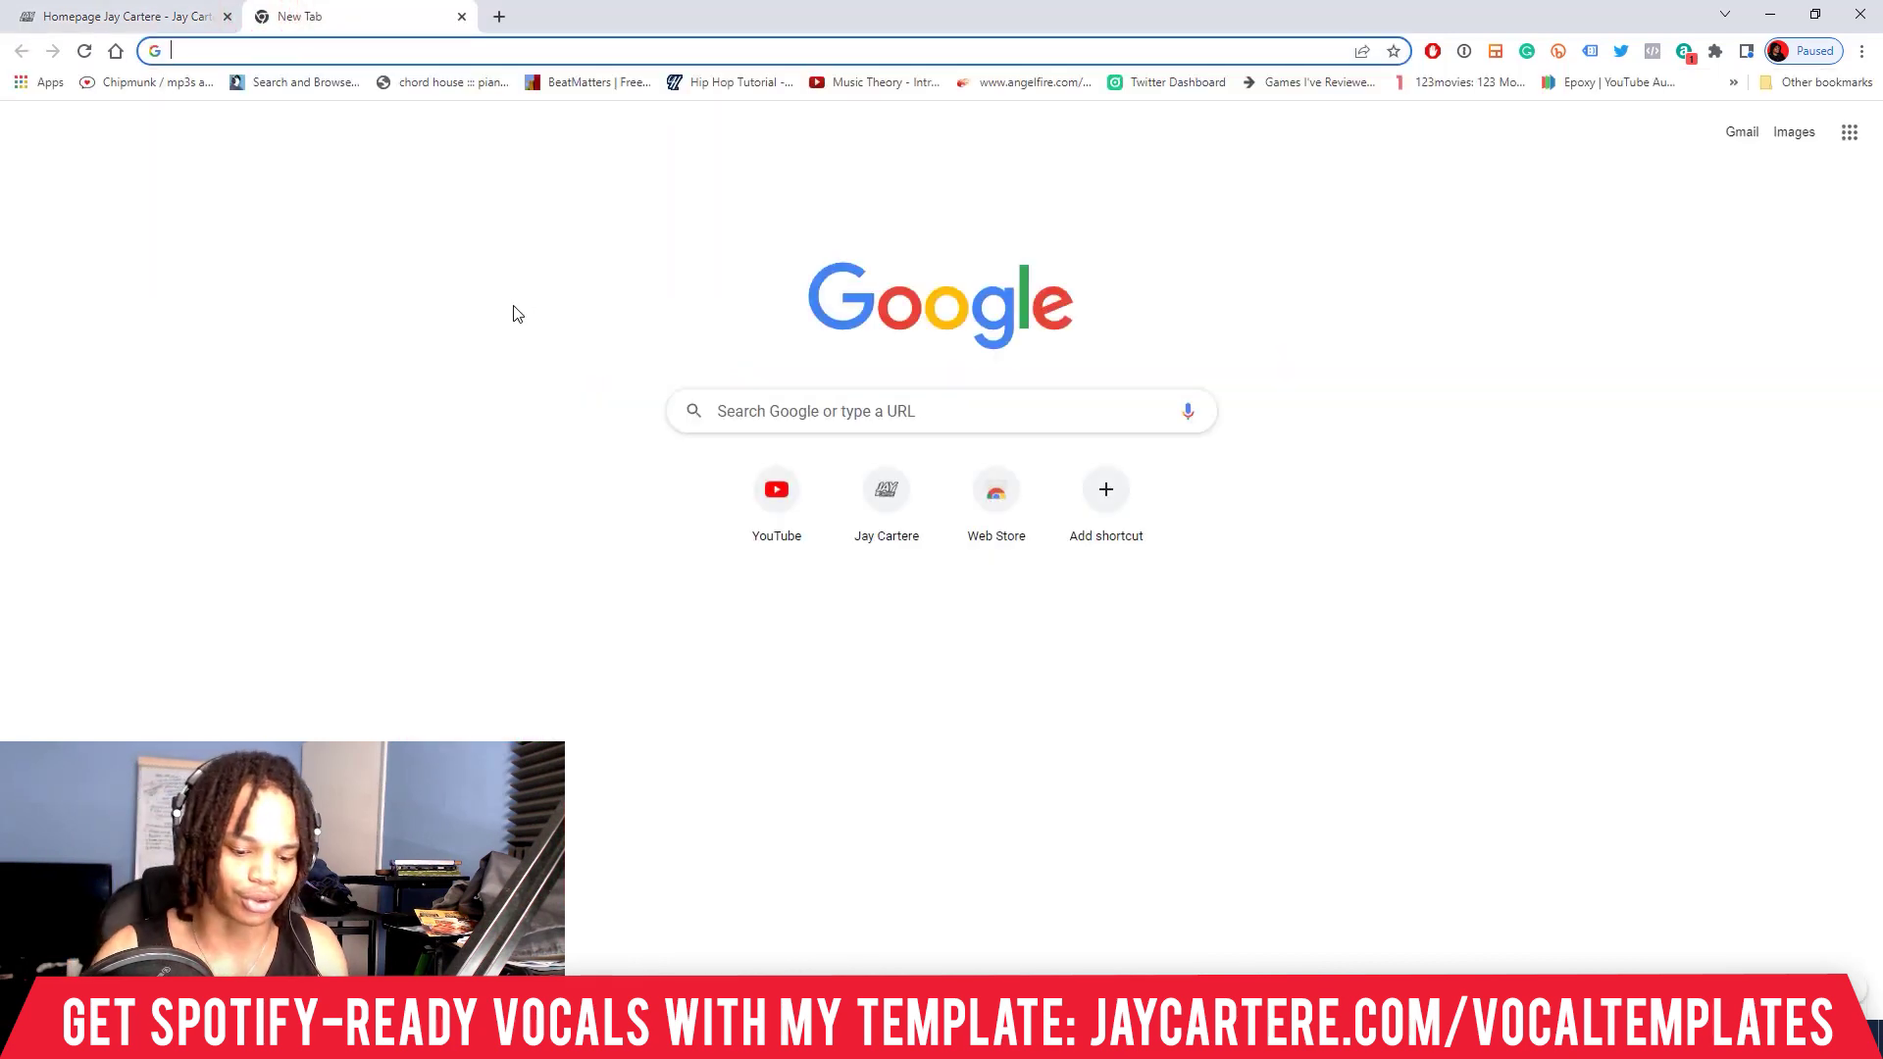
text(ke)
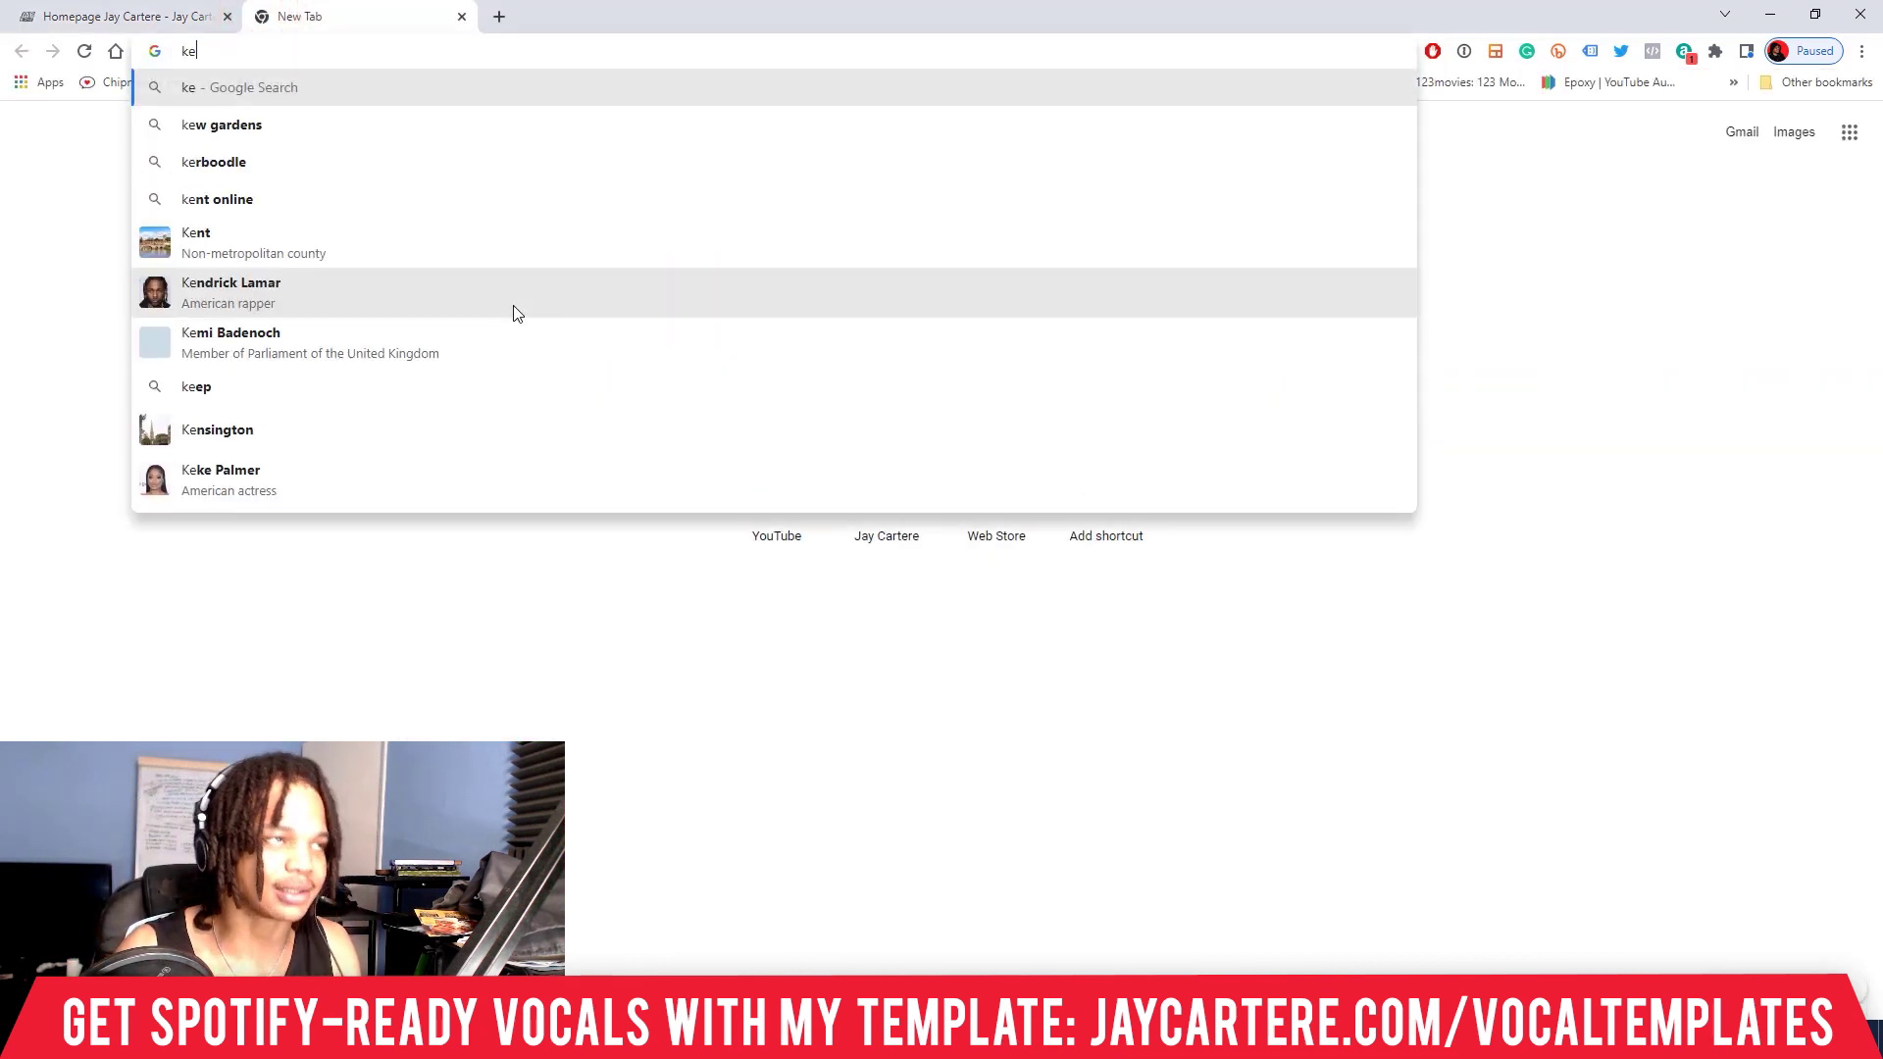
text(y a)
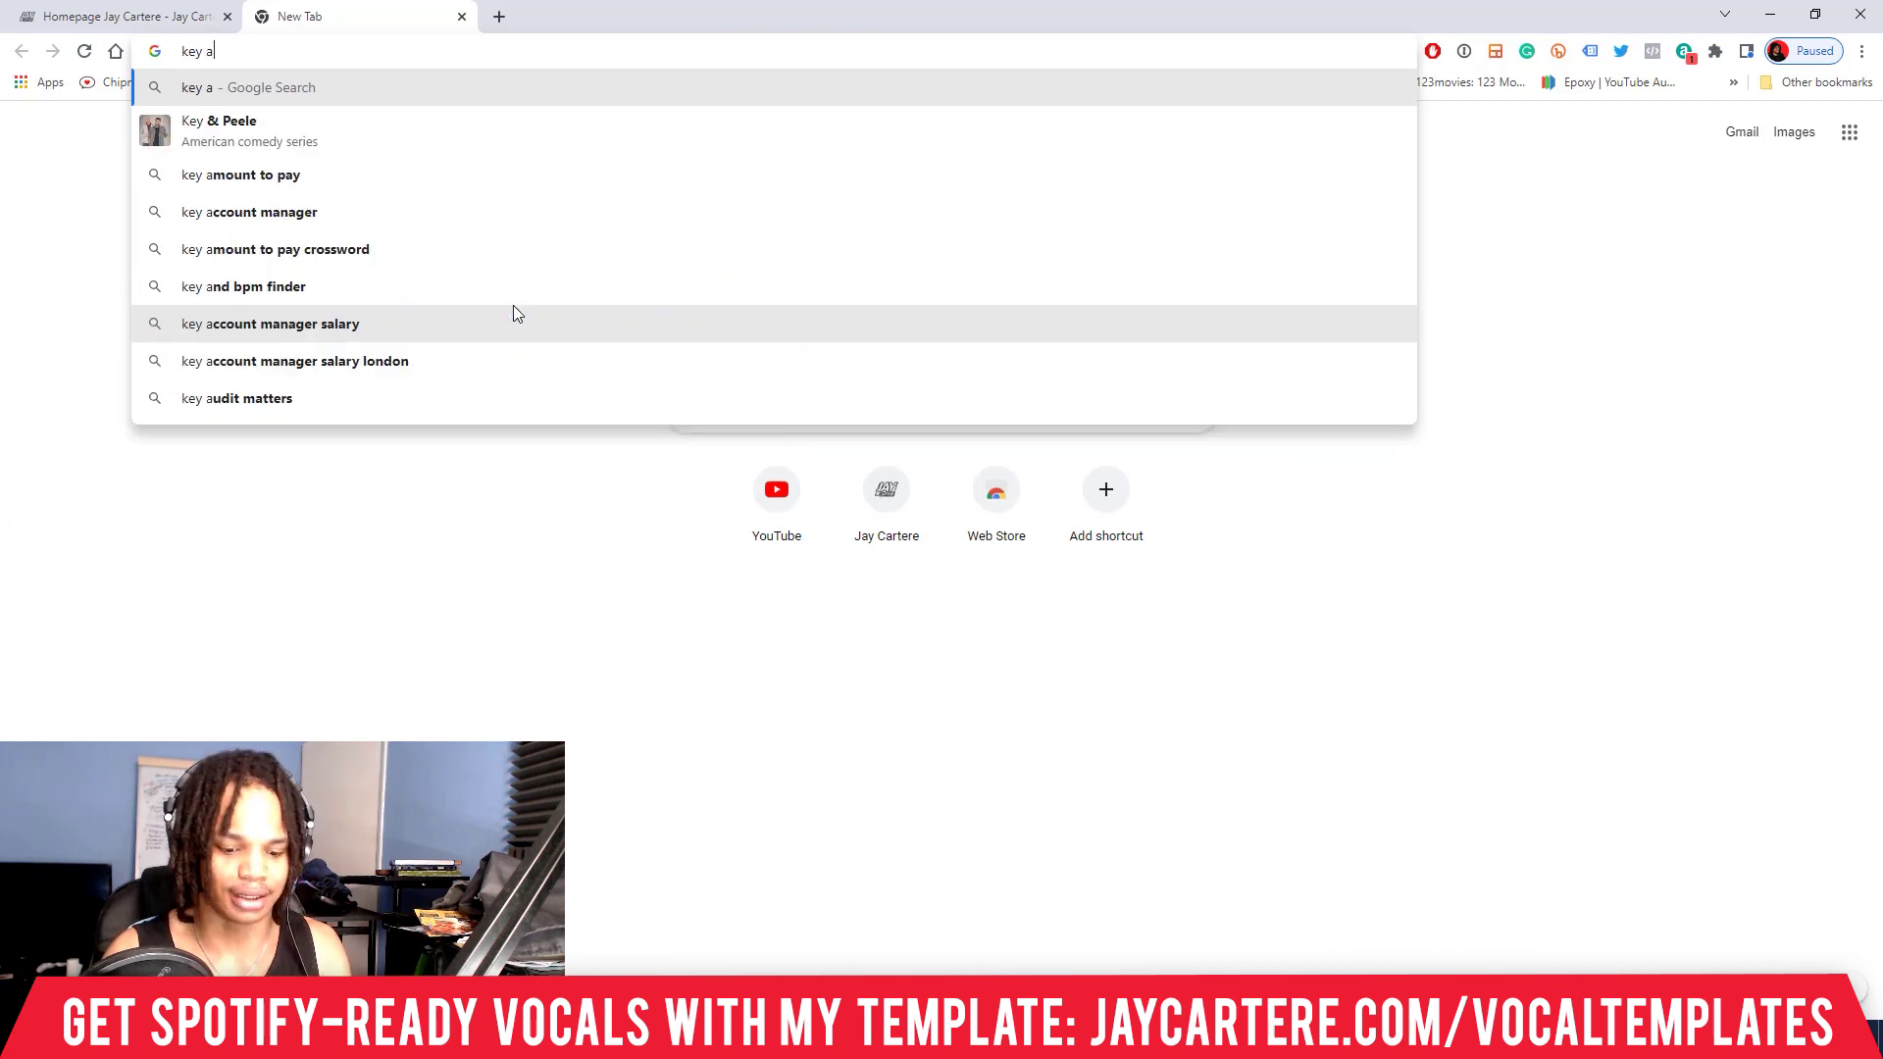
text(nalyzer)
key(Return)
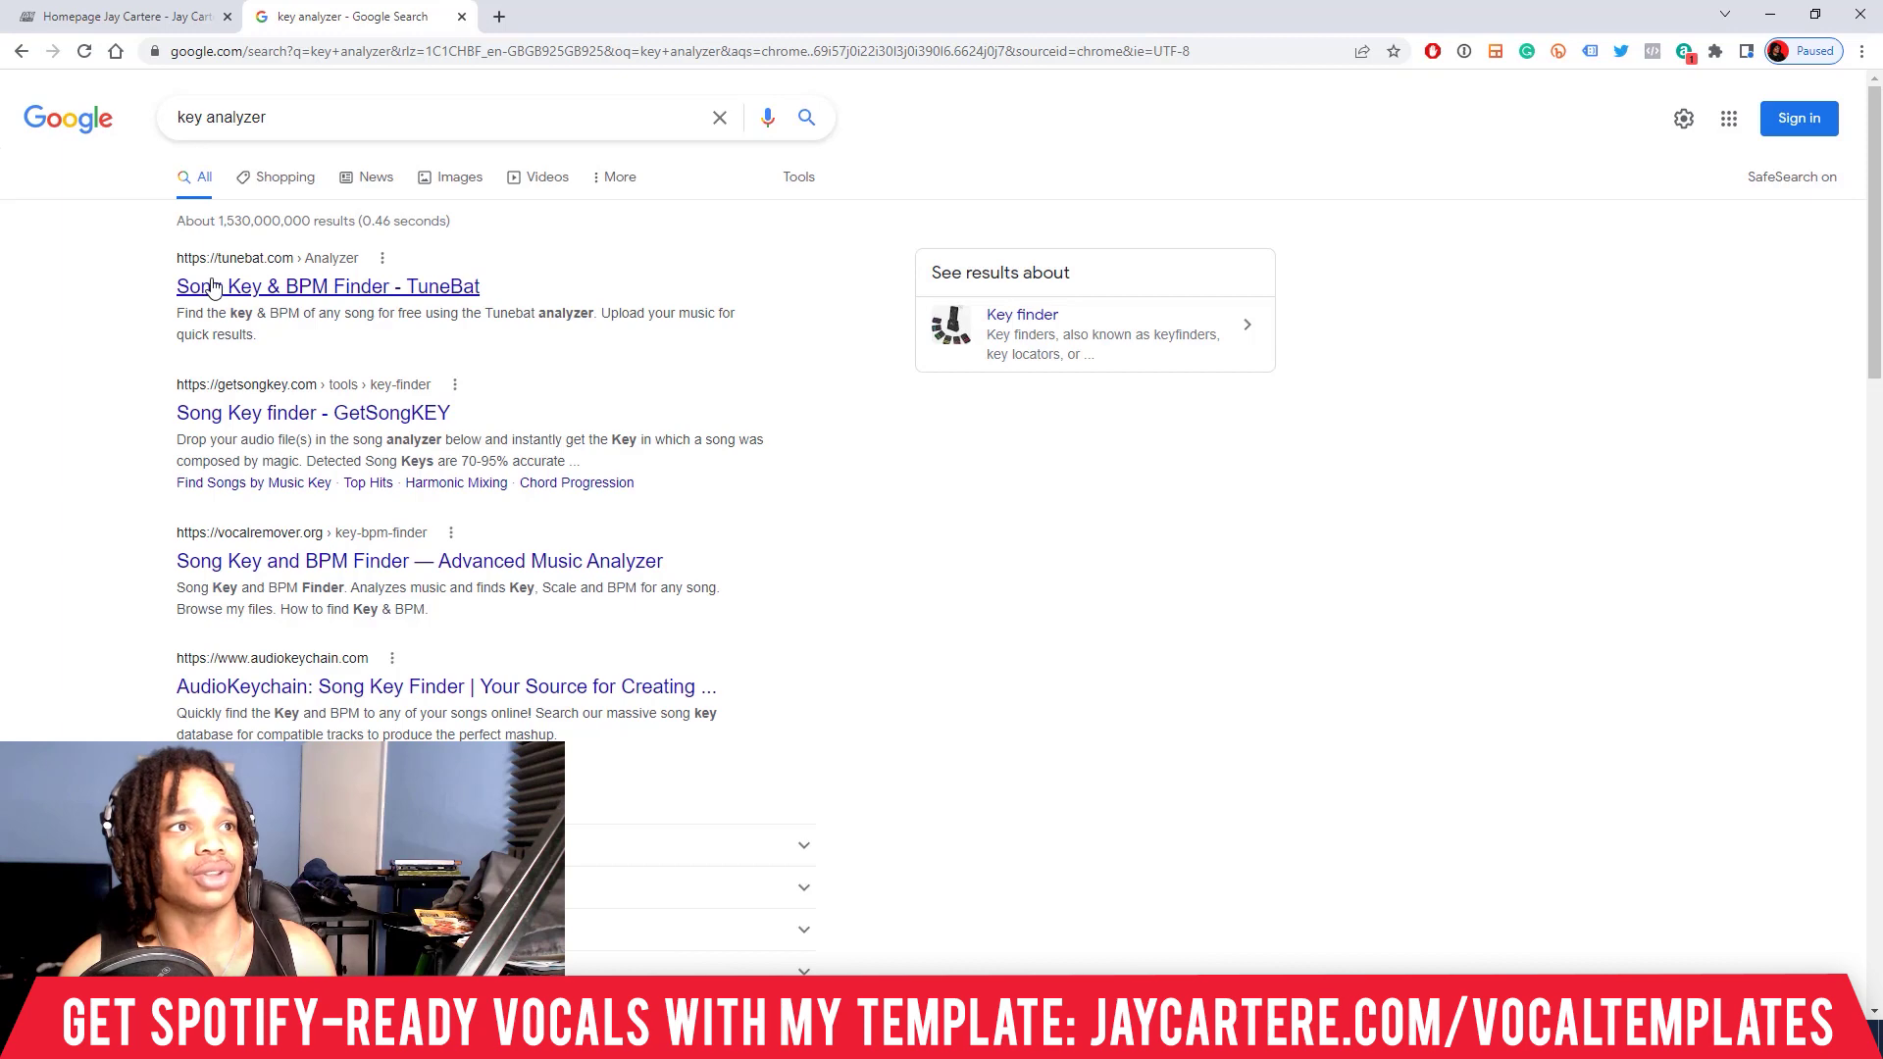
Open TuneBat's Song Key & BPM Finder, accept the cookie consent and view the audio upload area.
click(255, 290)
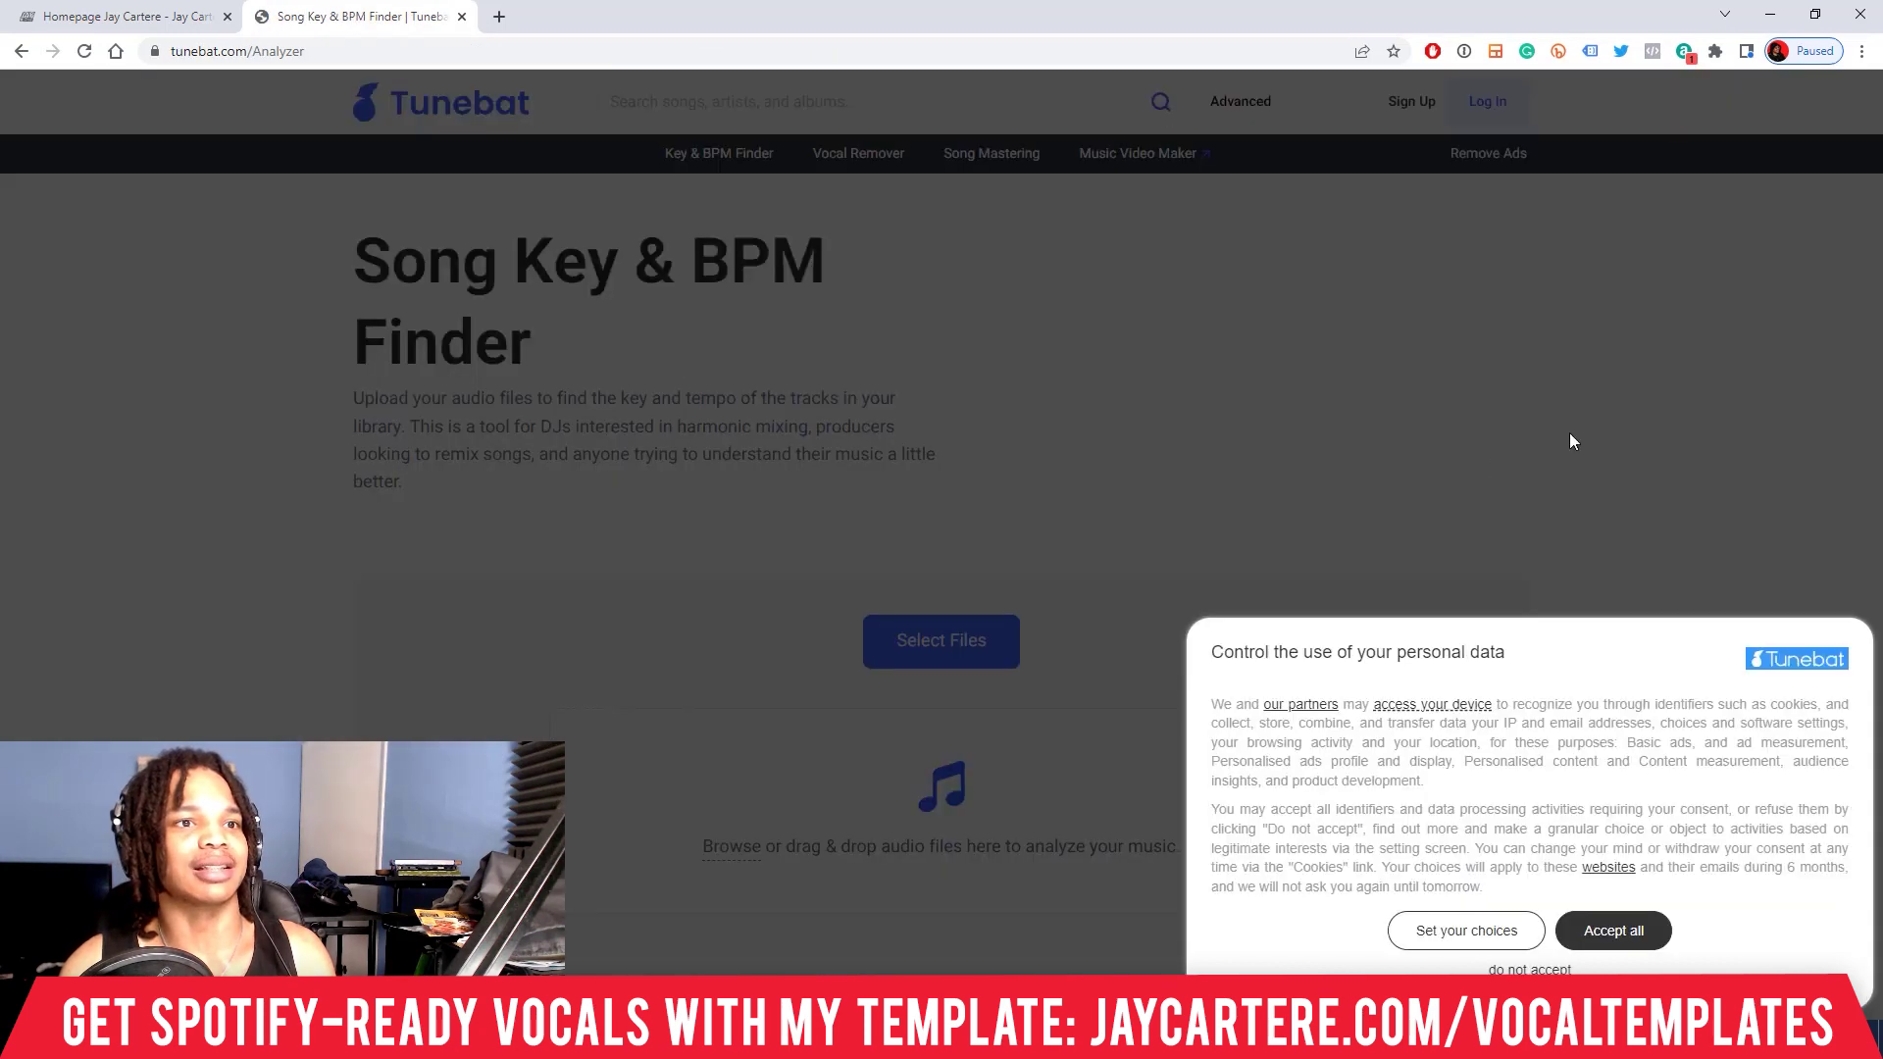
click(1613, 930)
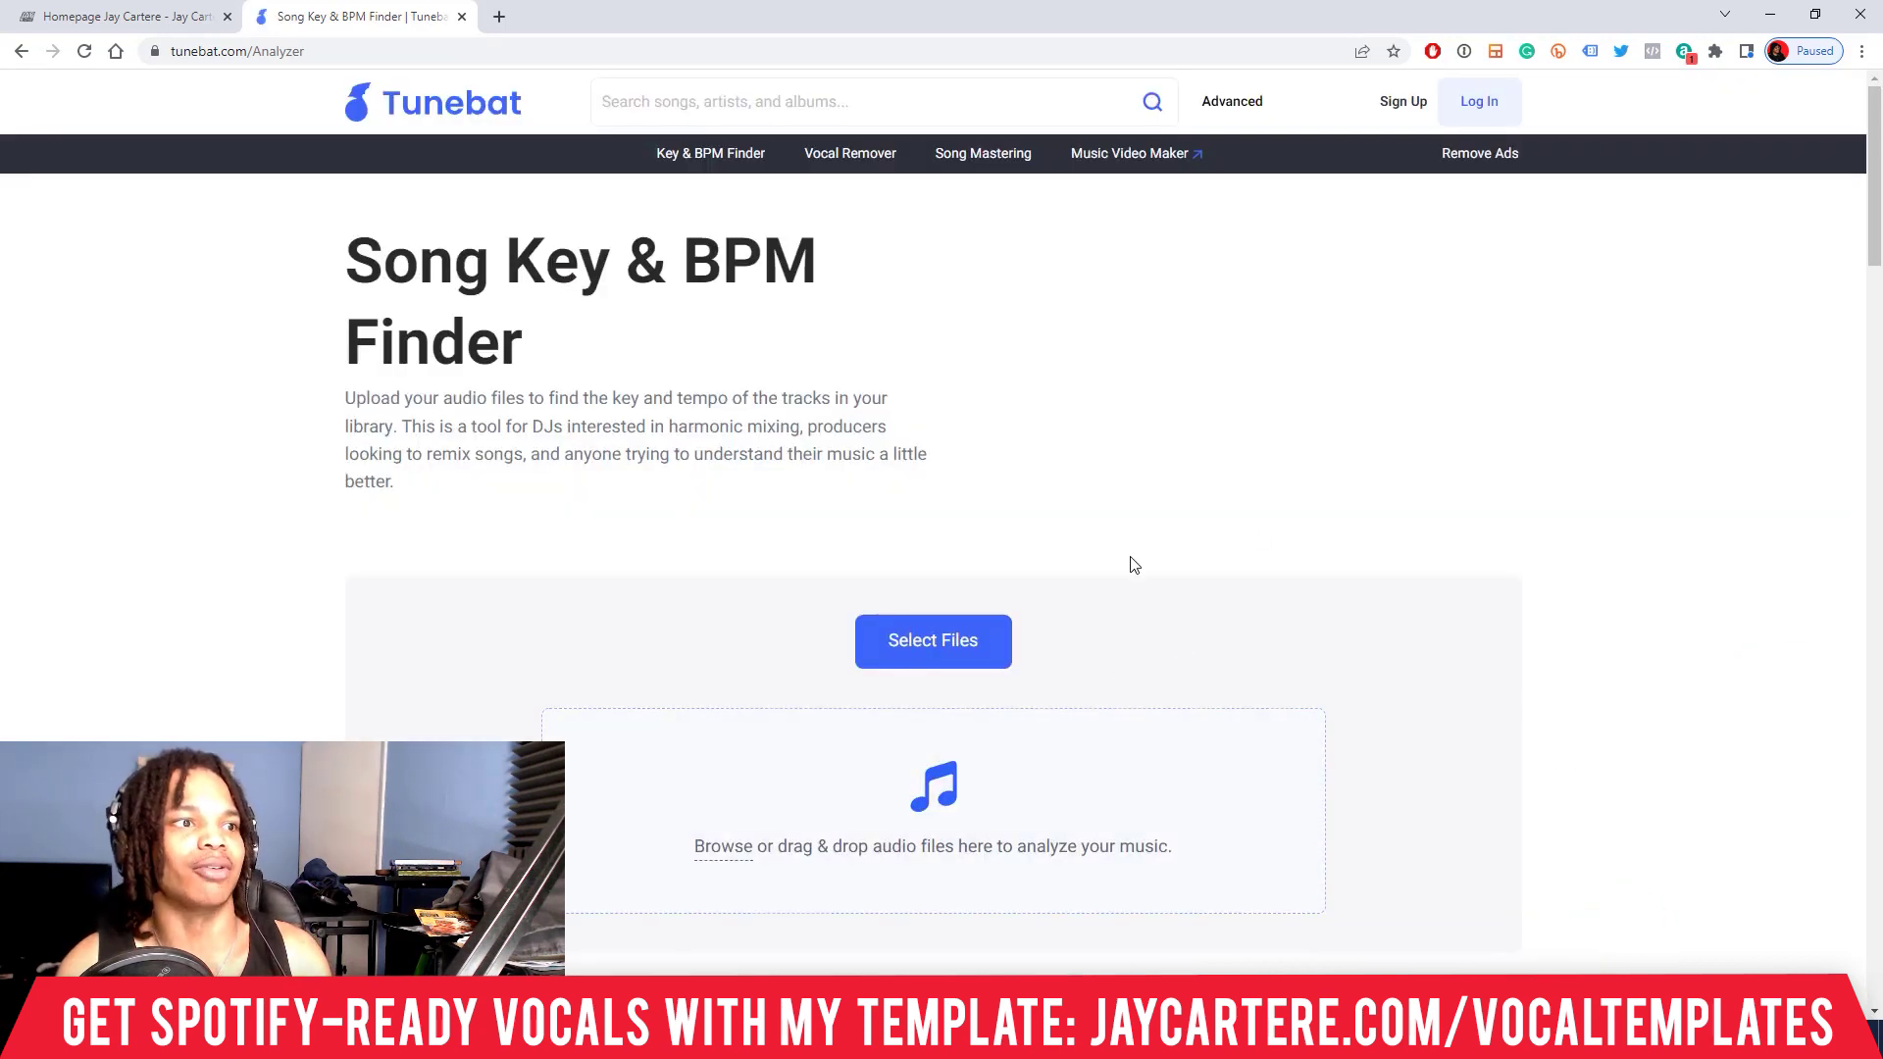
scroll(1144, 539, down, 5)
scroll(1221, 507, up, 2)
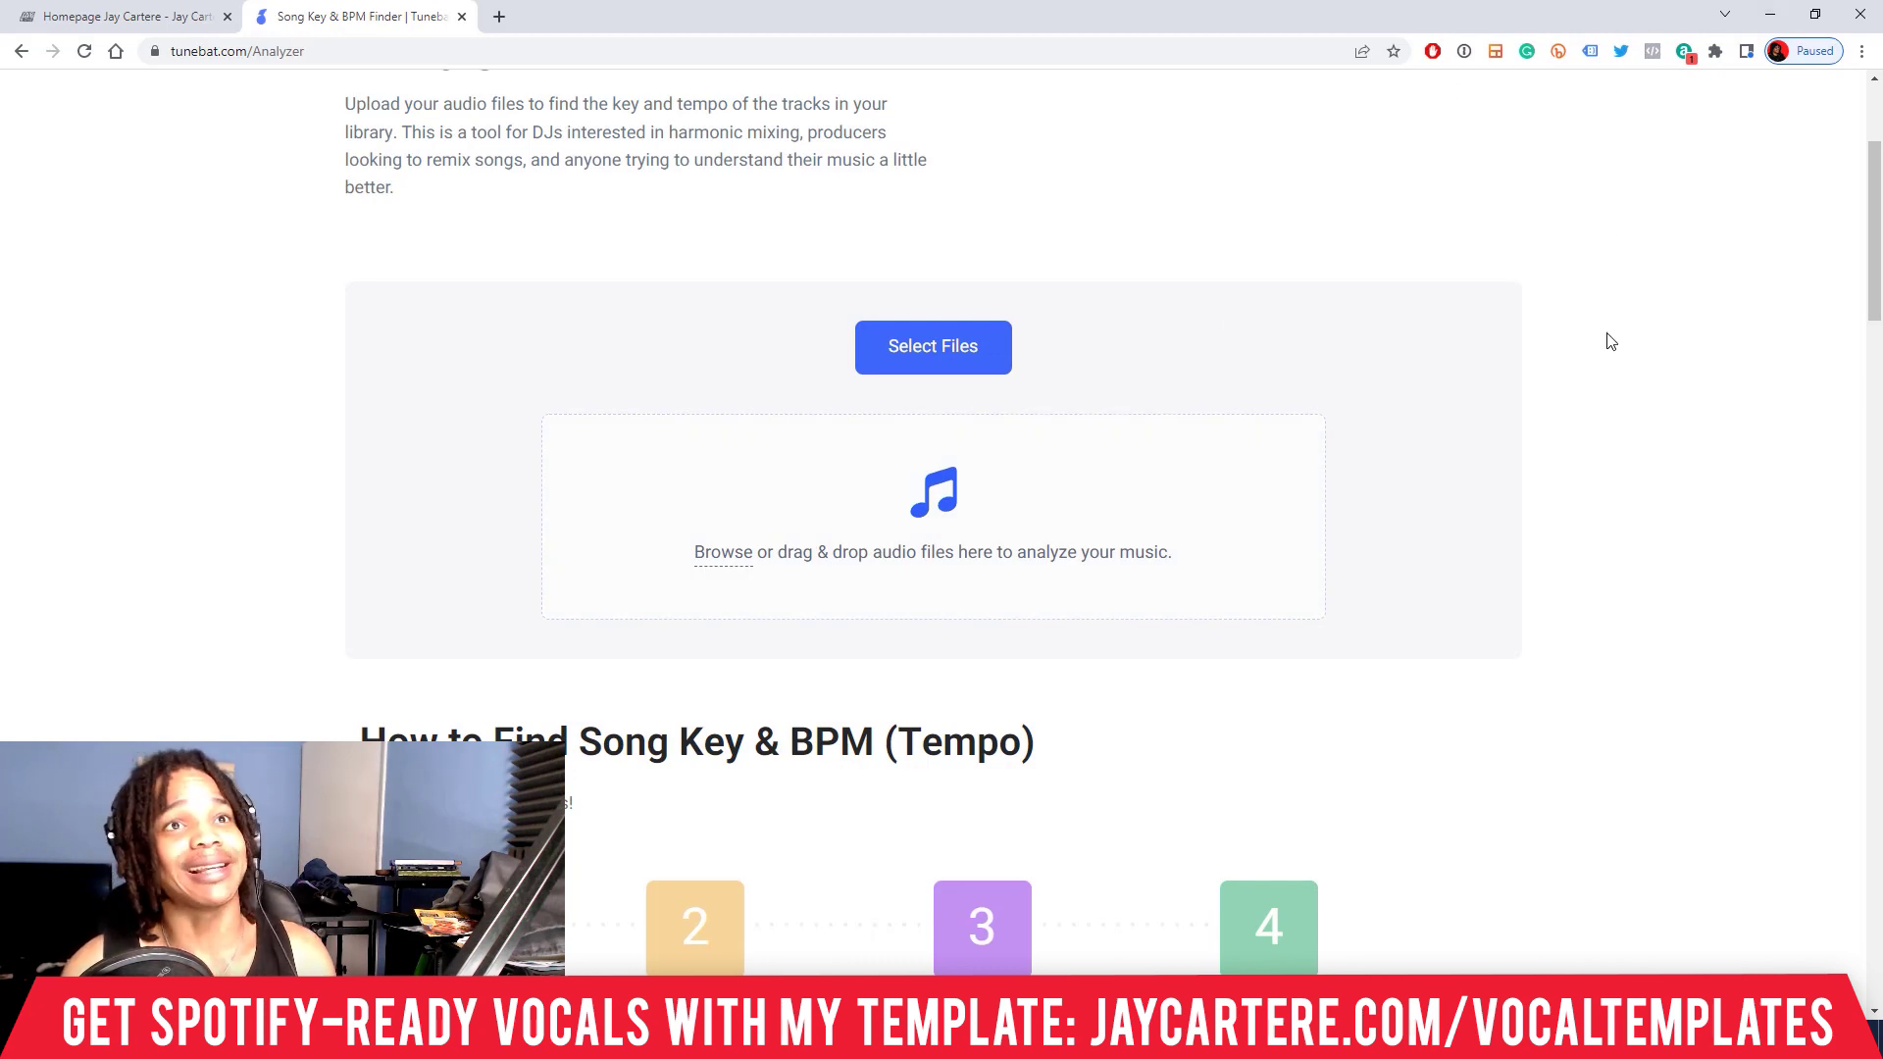
Switch to Studio One and open the Auto-Key insert of BEAT TRACK from the enlarged mixing console.
click(1781, 17)
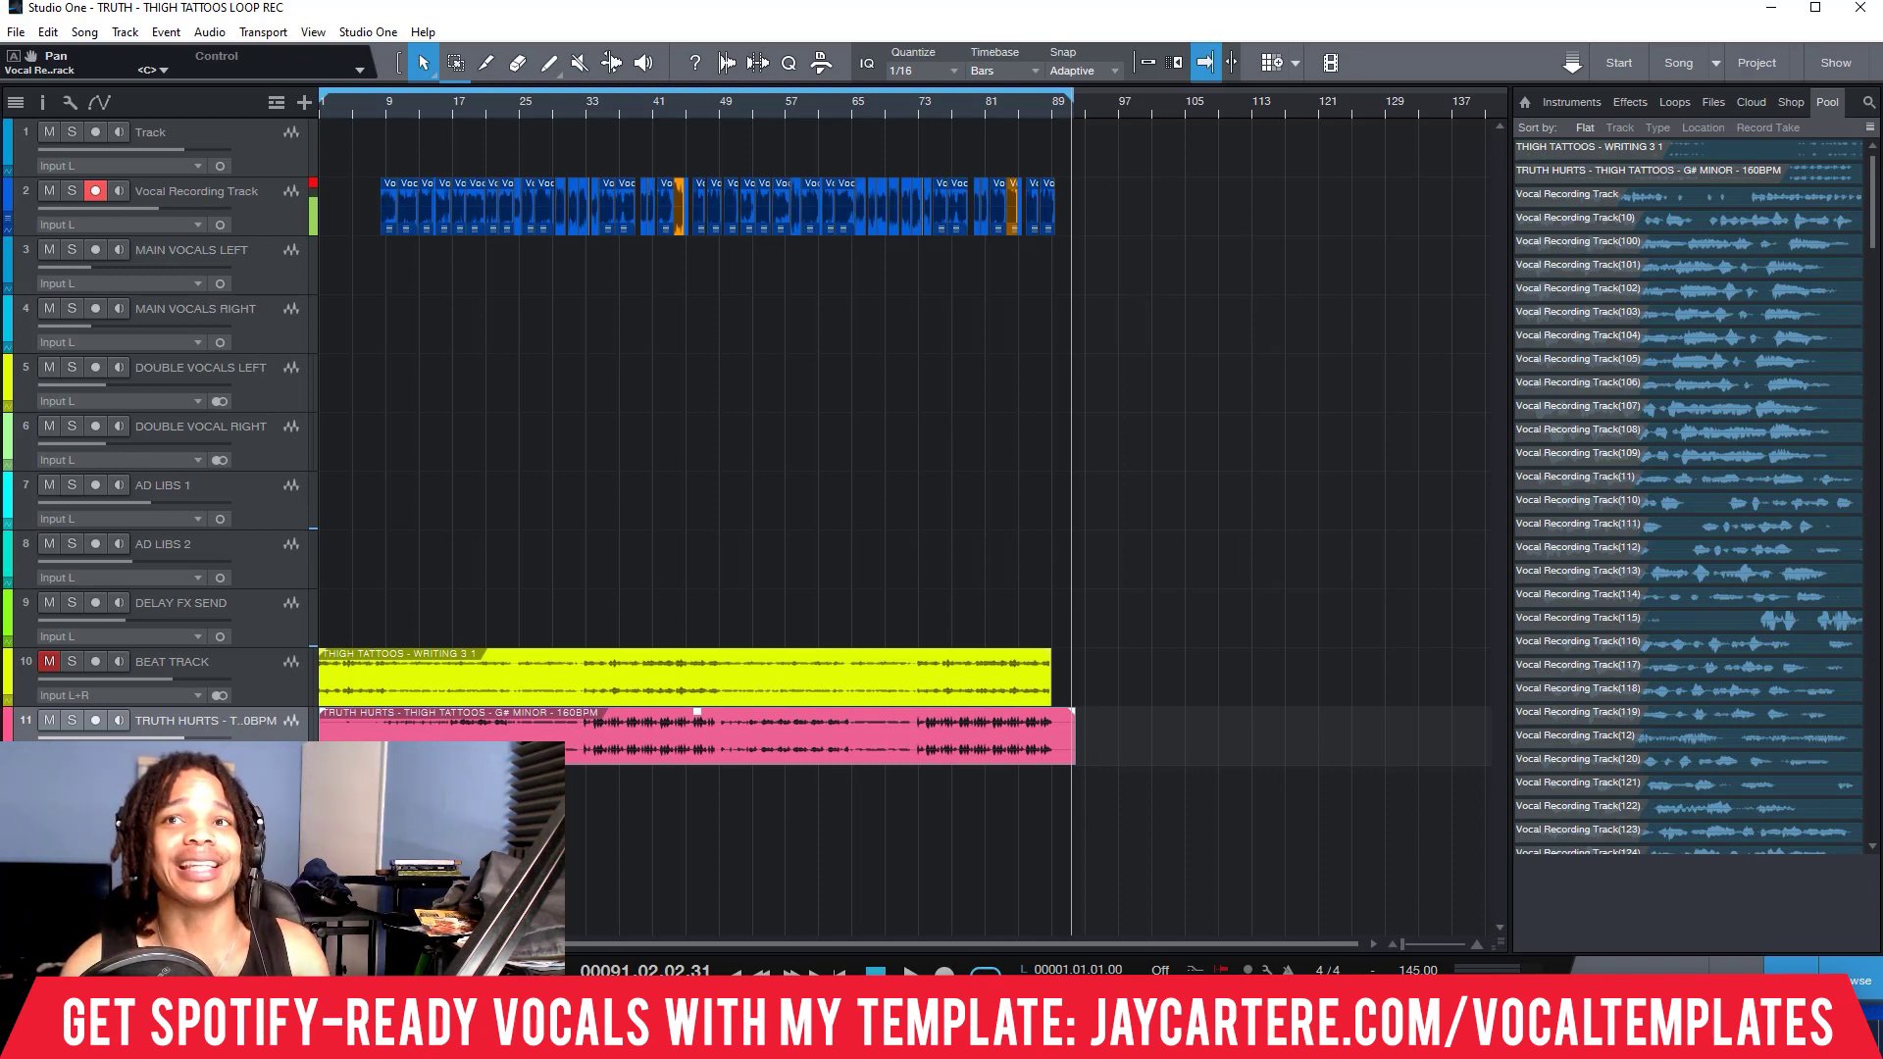
key(F3)
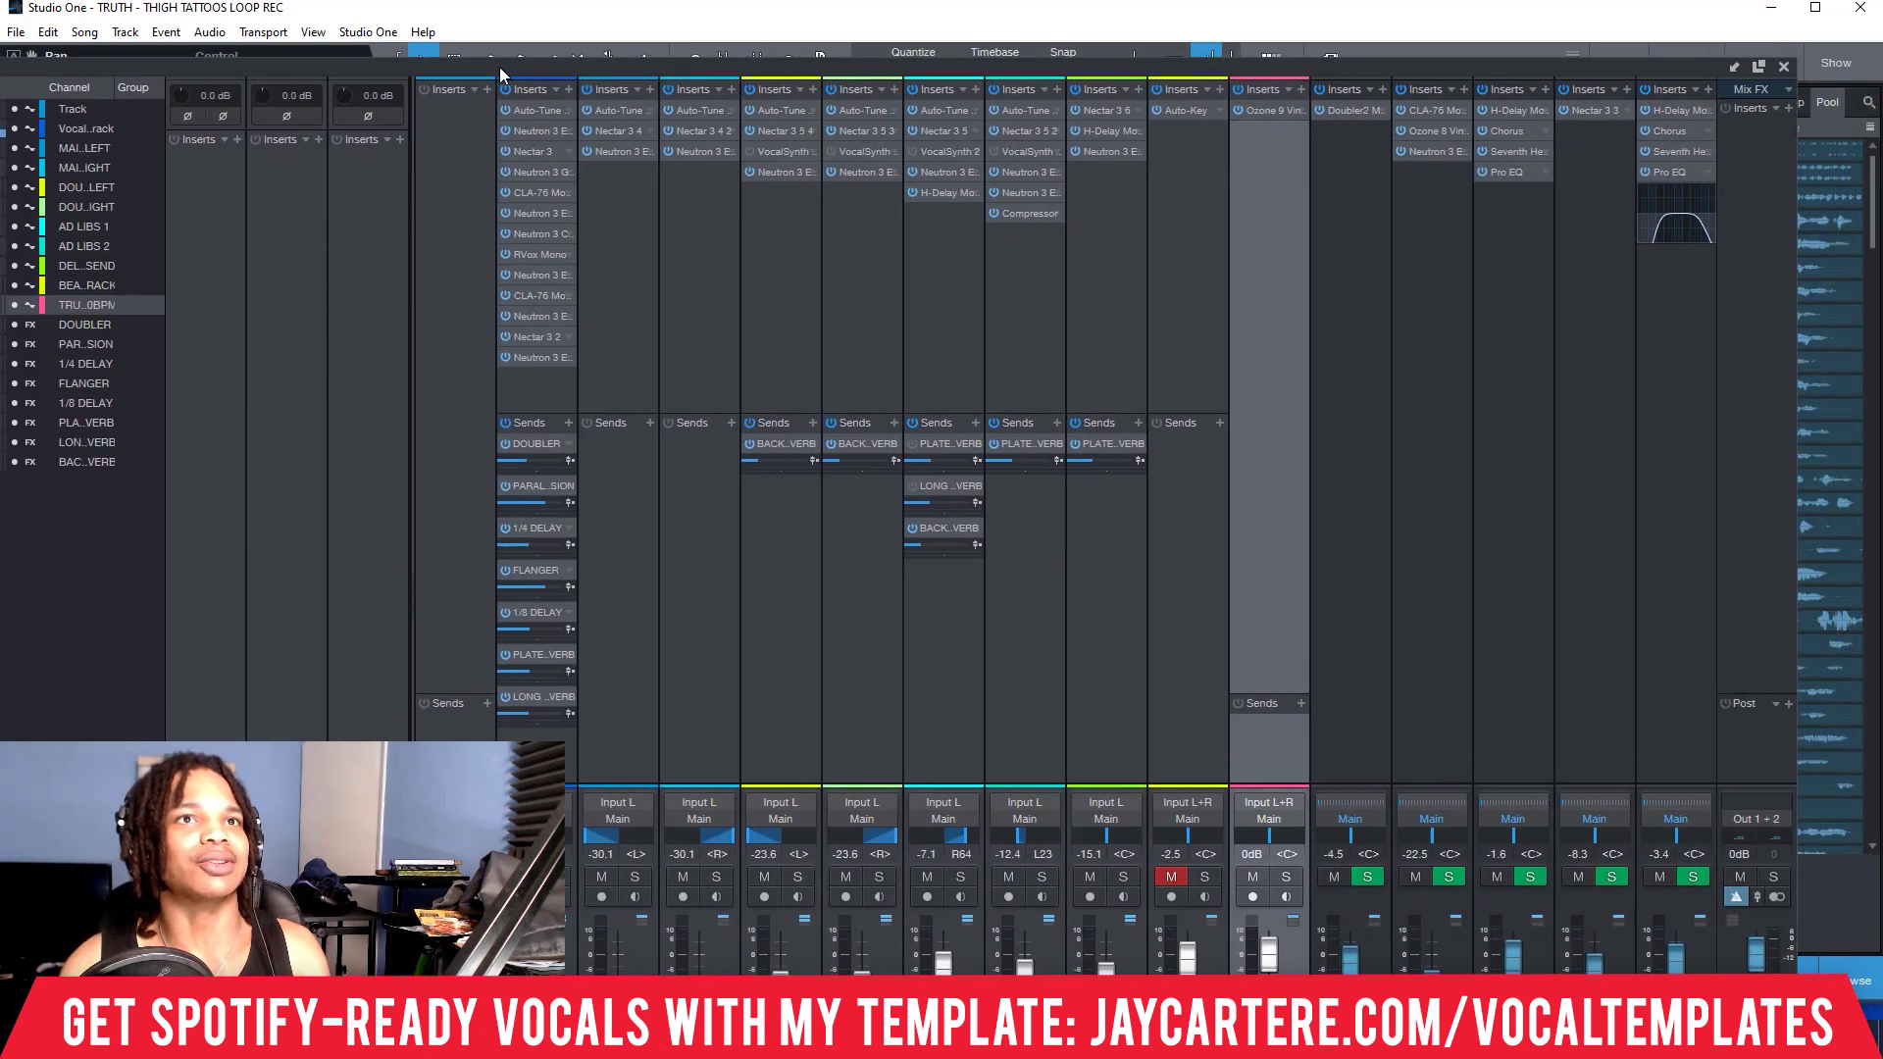
double_click(555, 62)
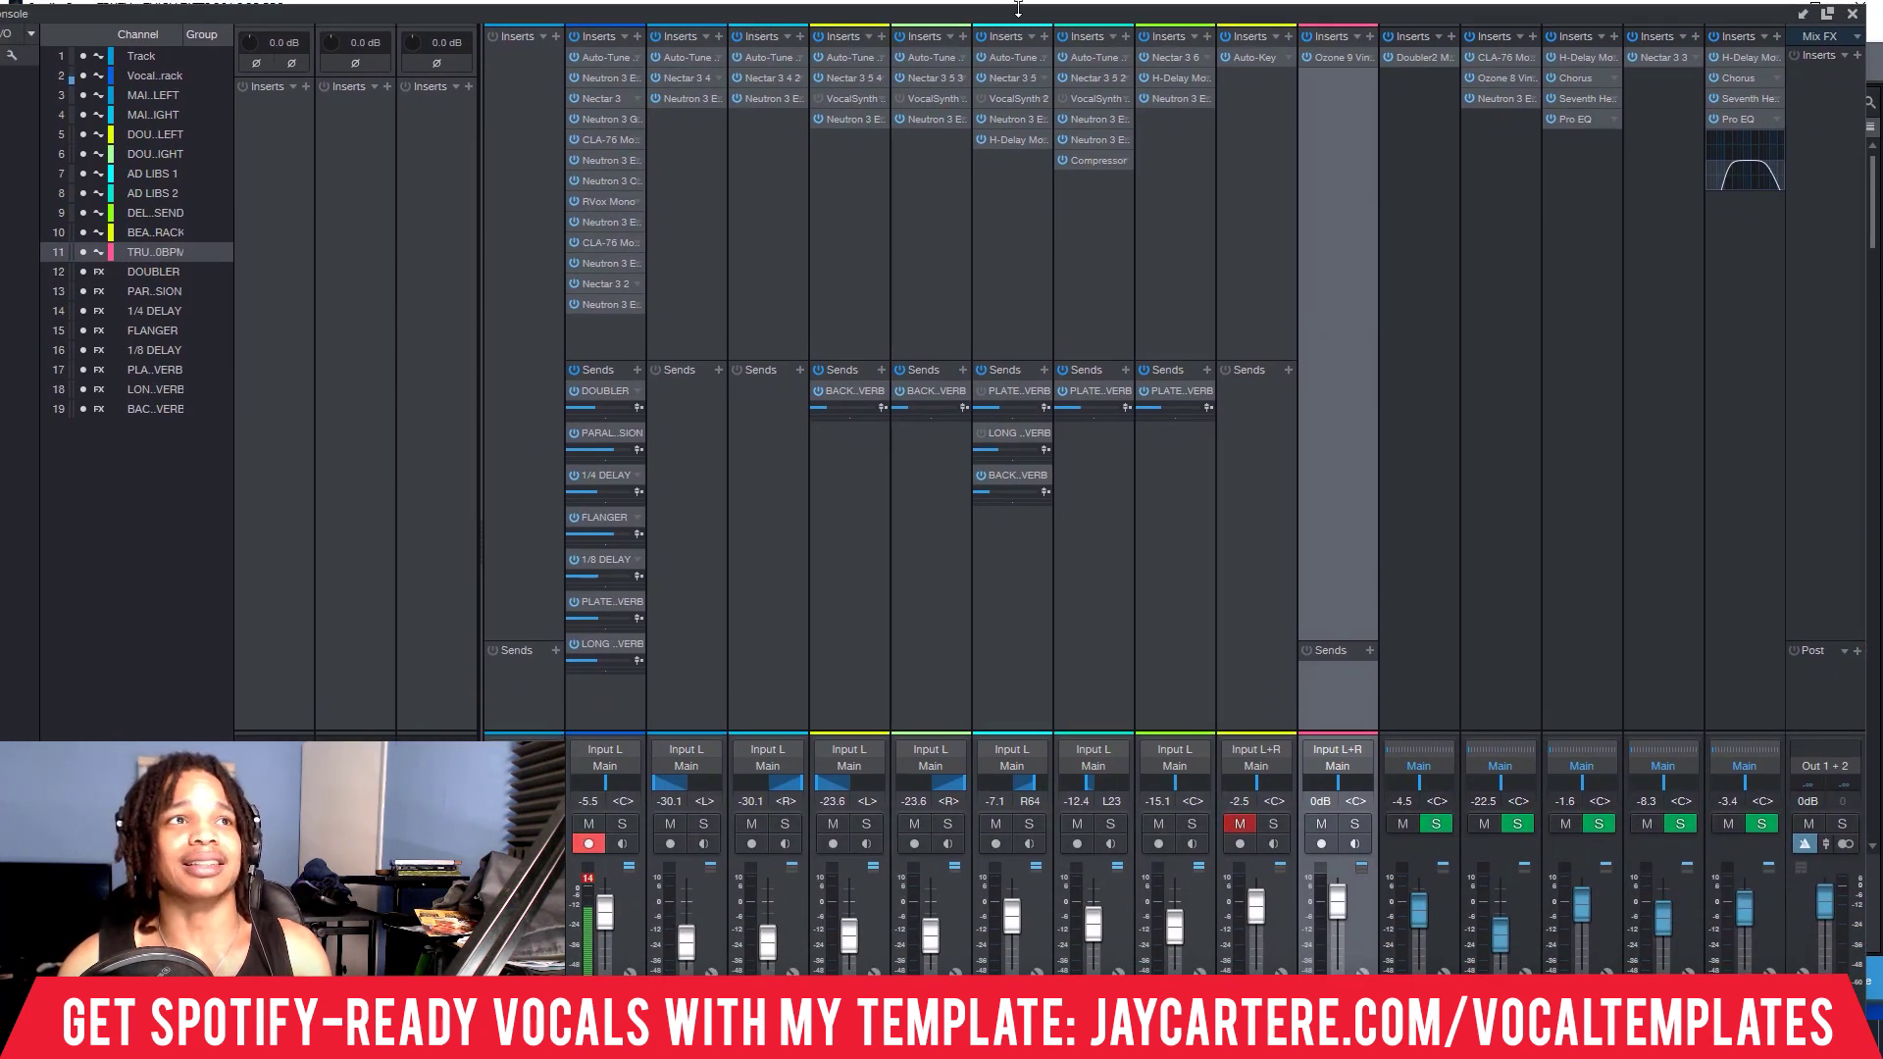
click(1259, 58)
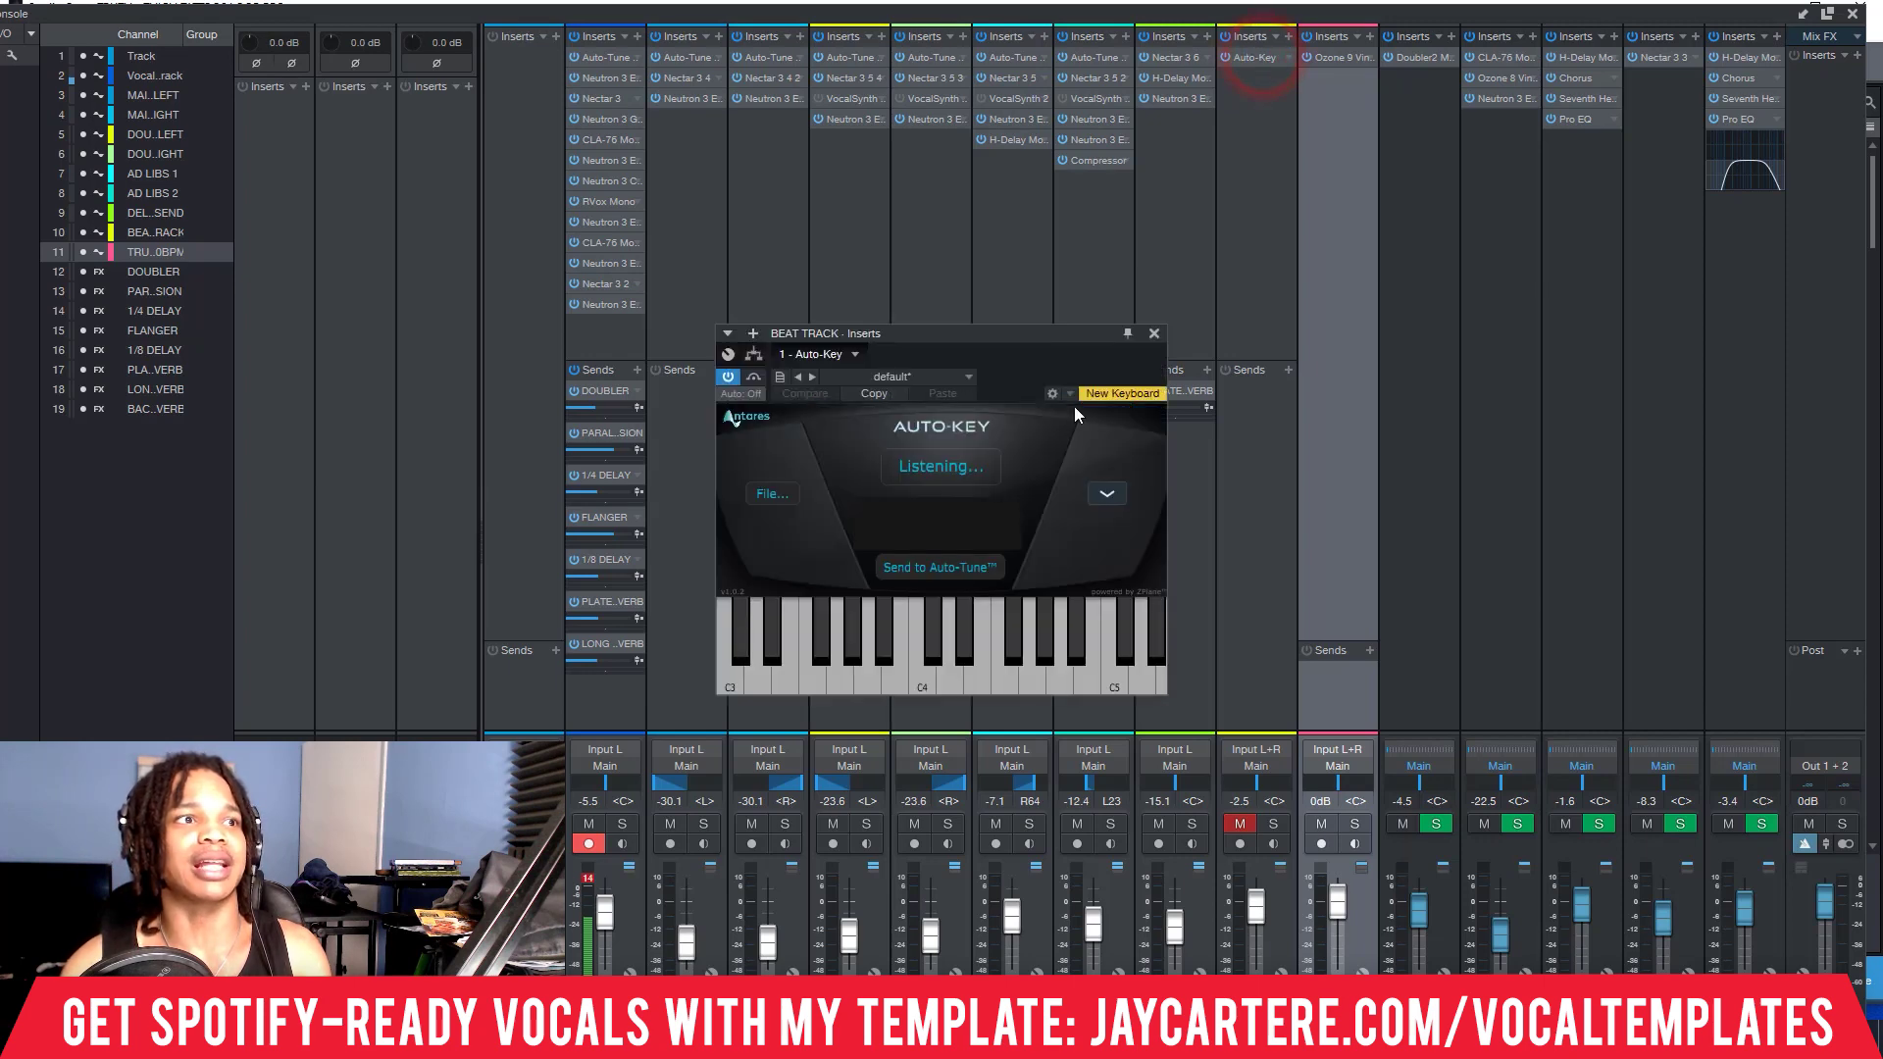
Play the beat from near the song's start so Auto-Key detects its key, stop playback and close Auto-Key.
click(719, 9)
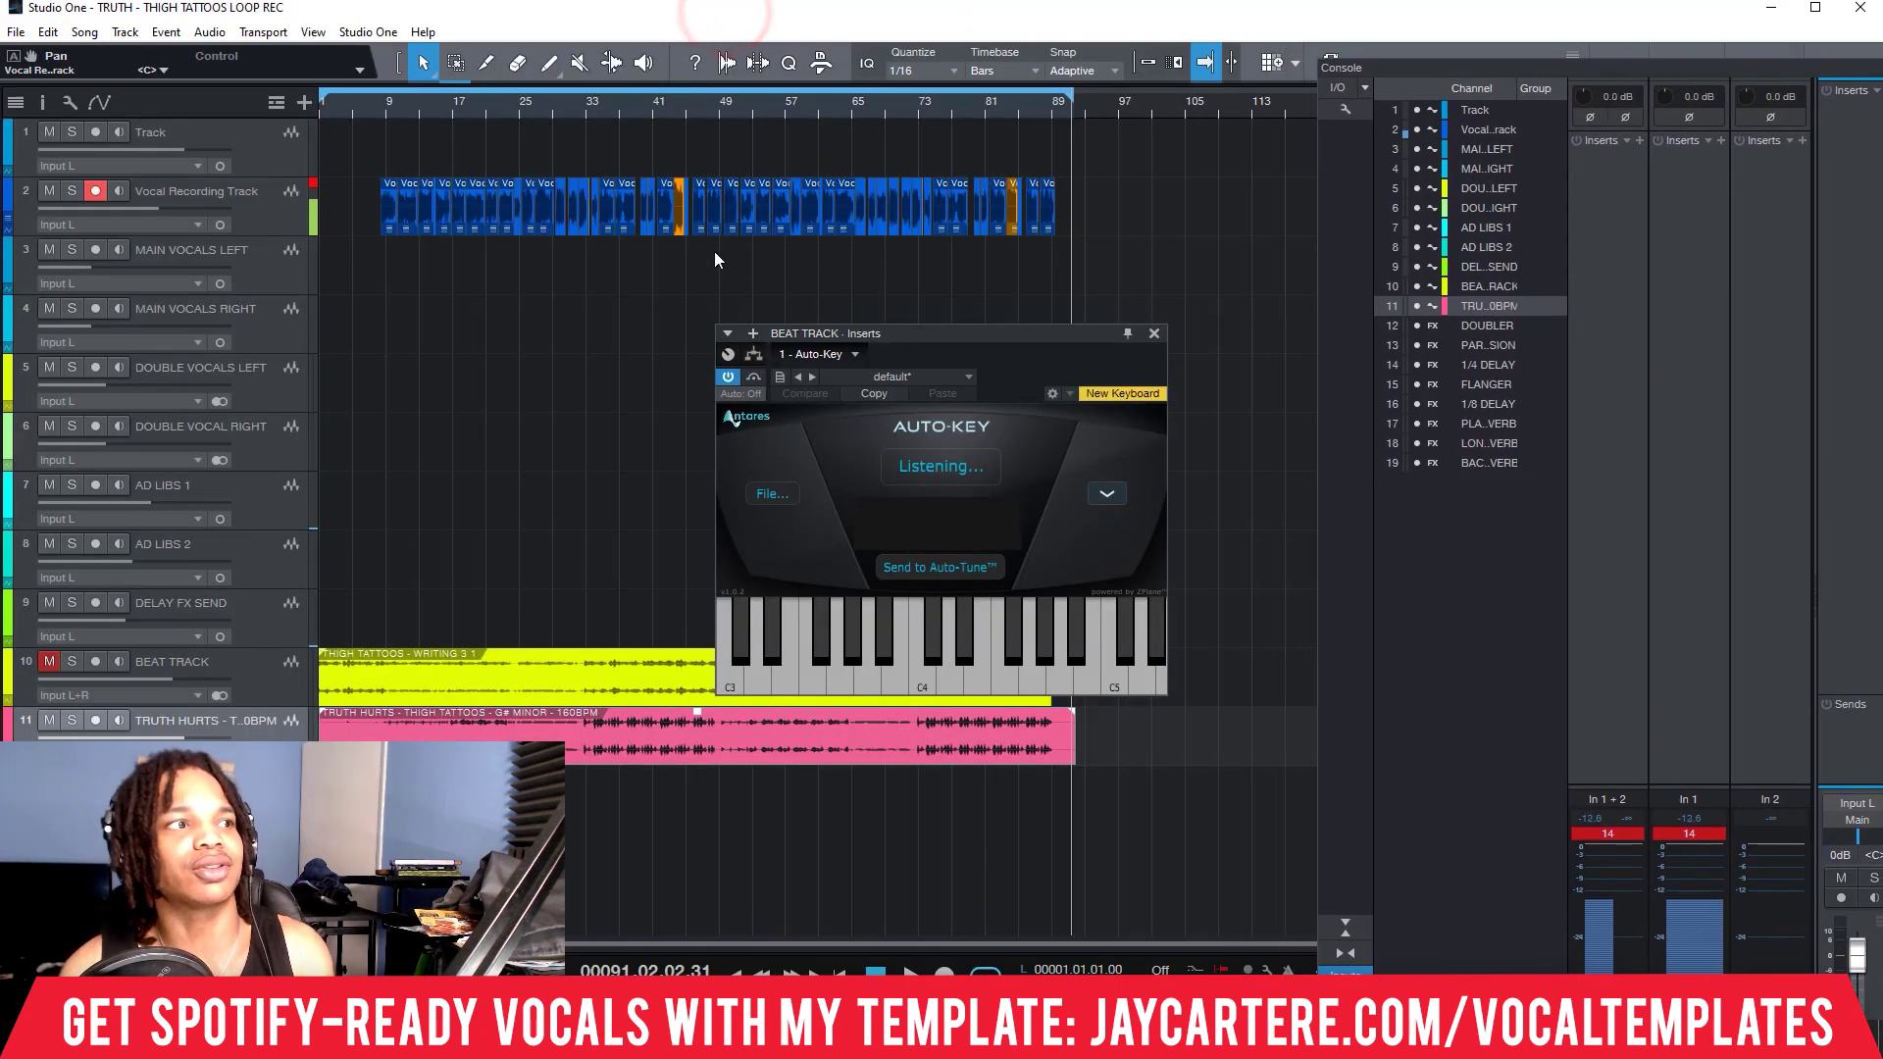
click(341, 103)
key(space)
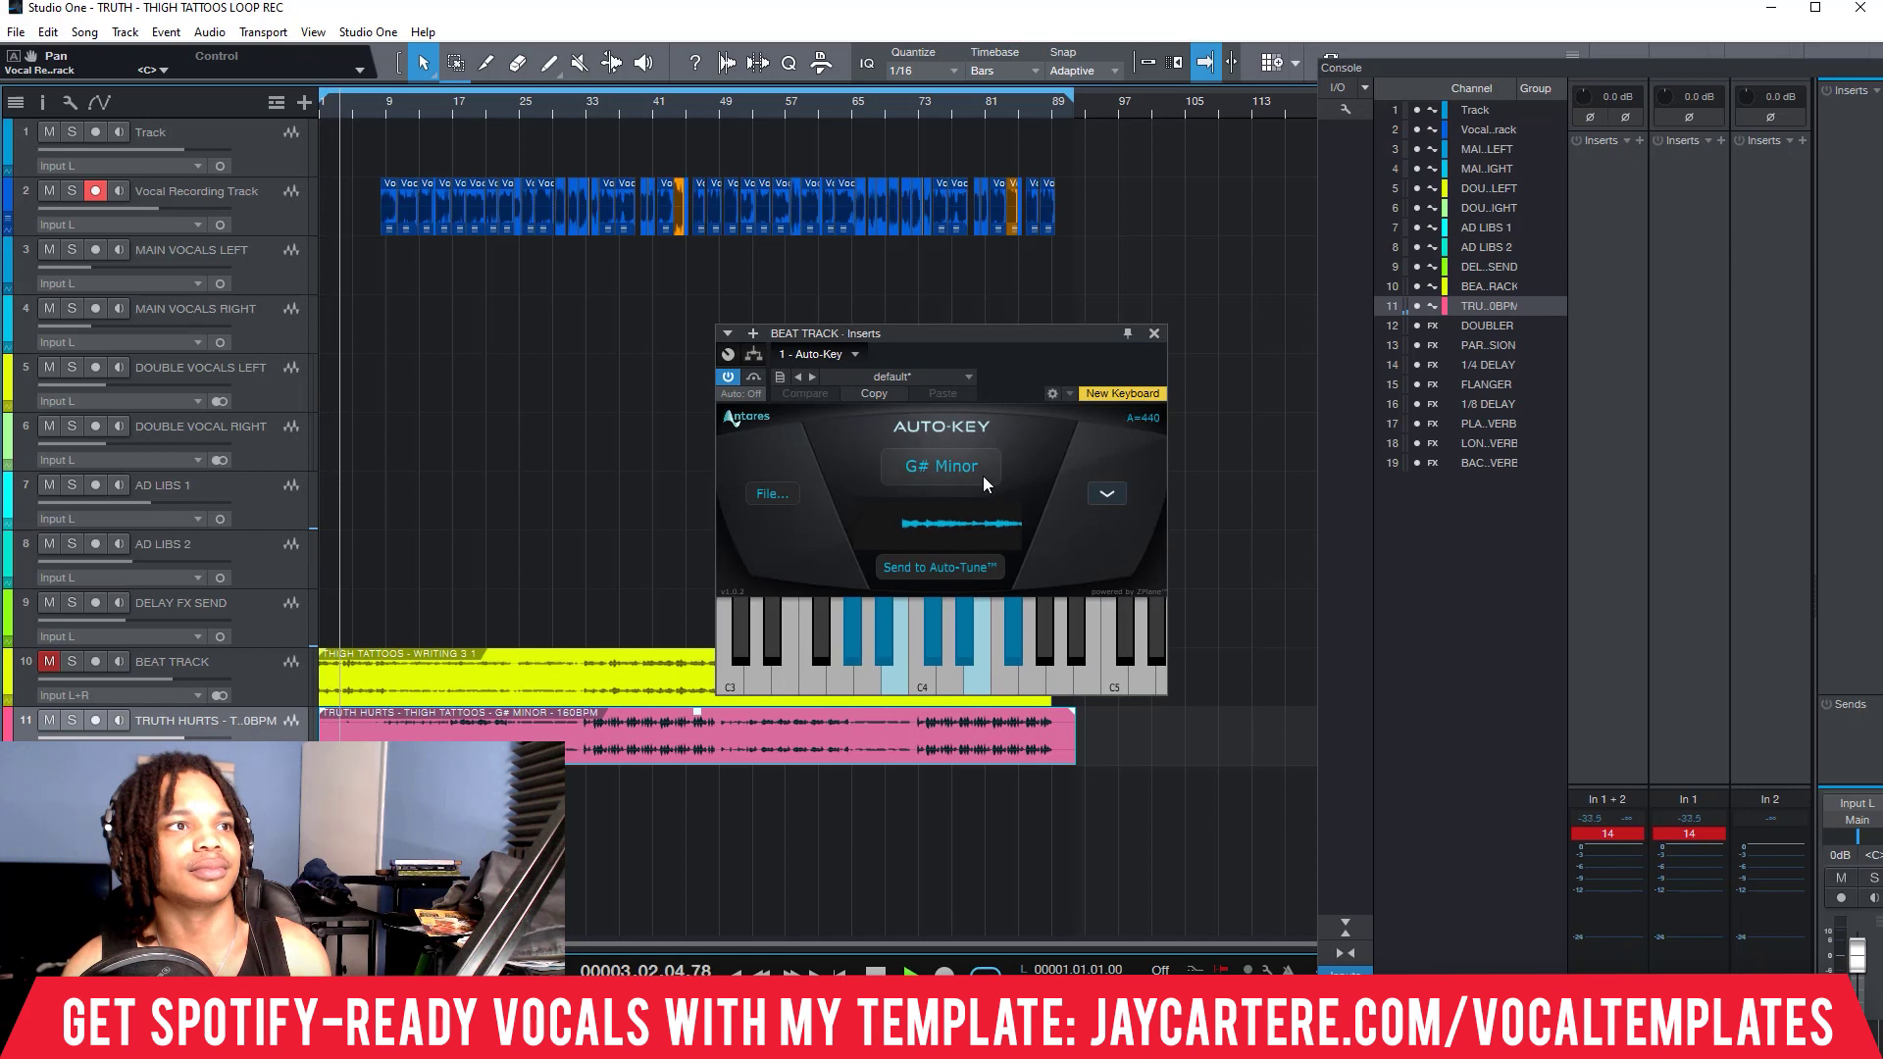
key(space)
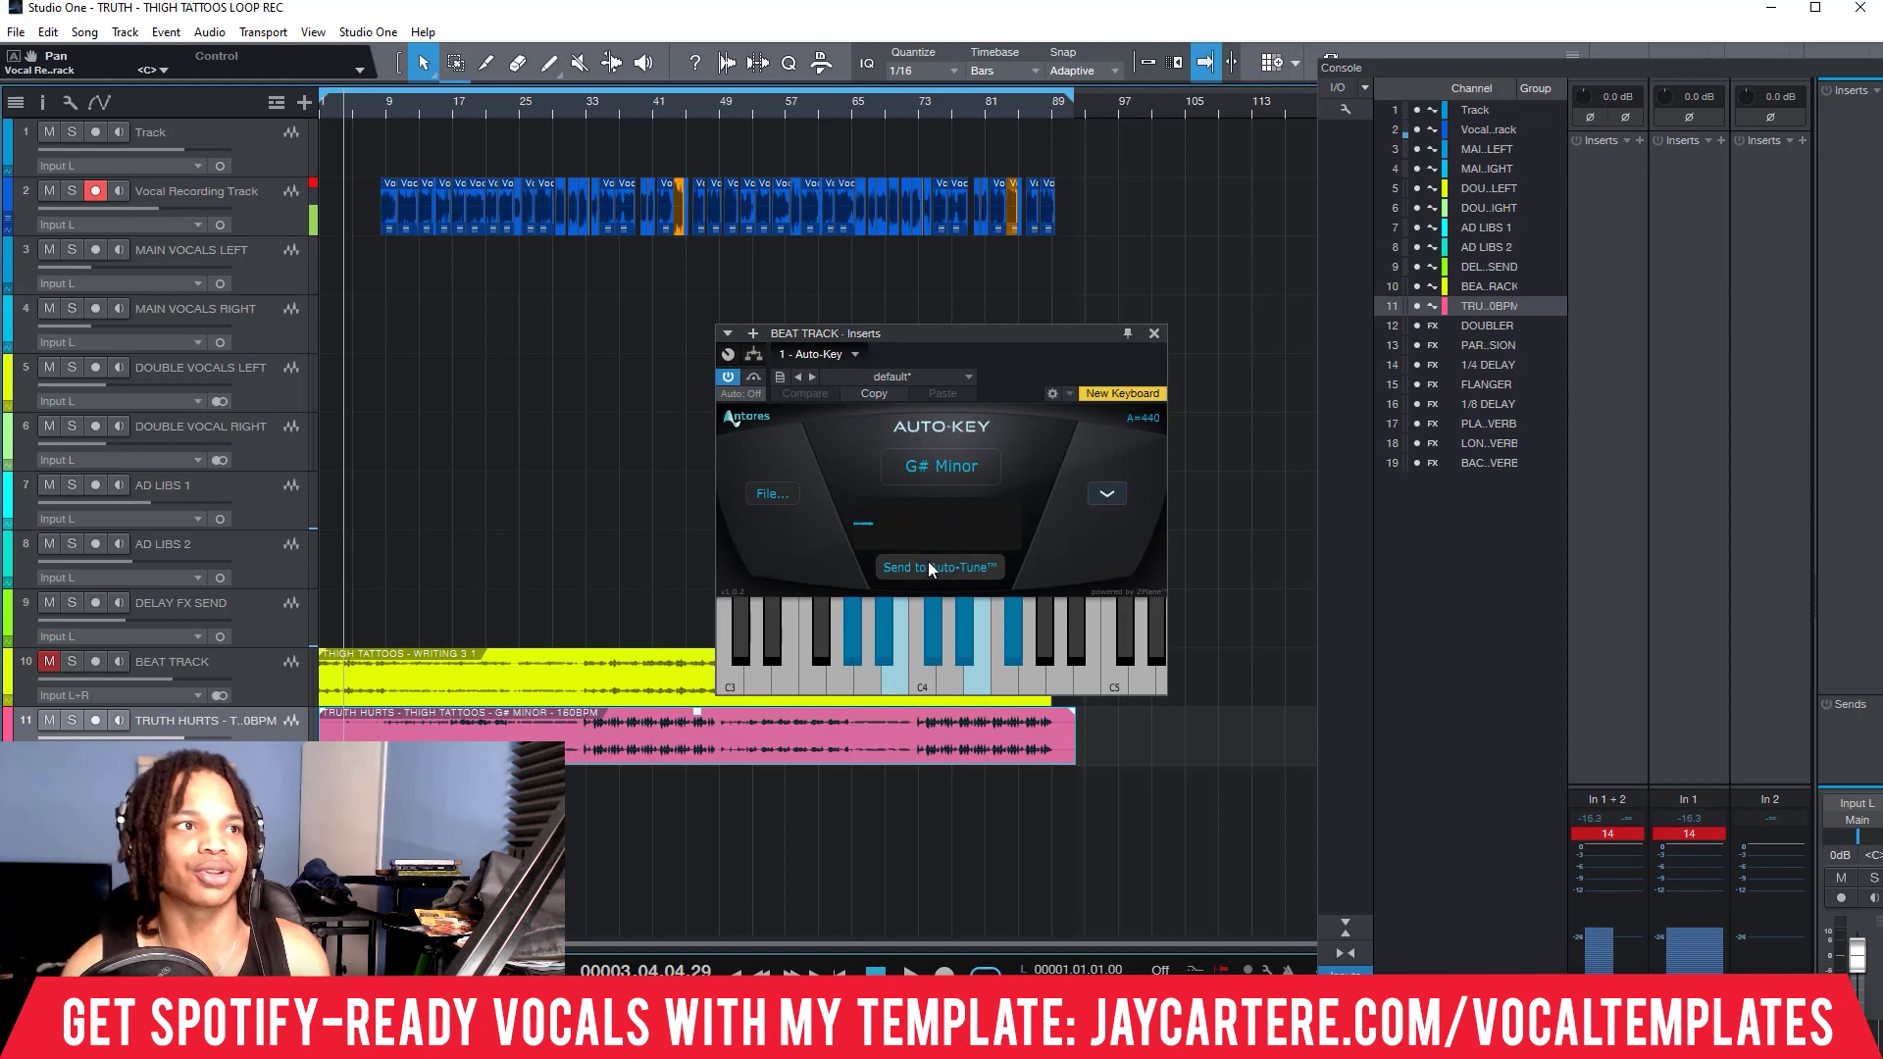
click(1154, 334)
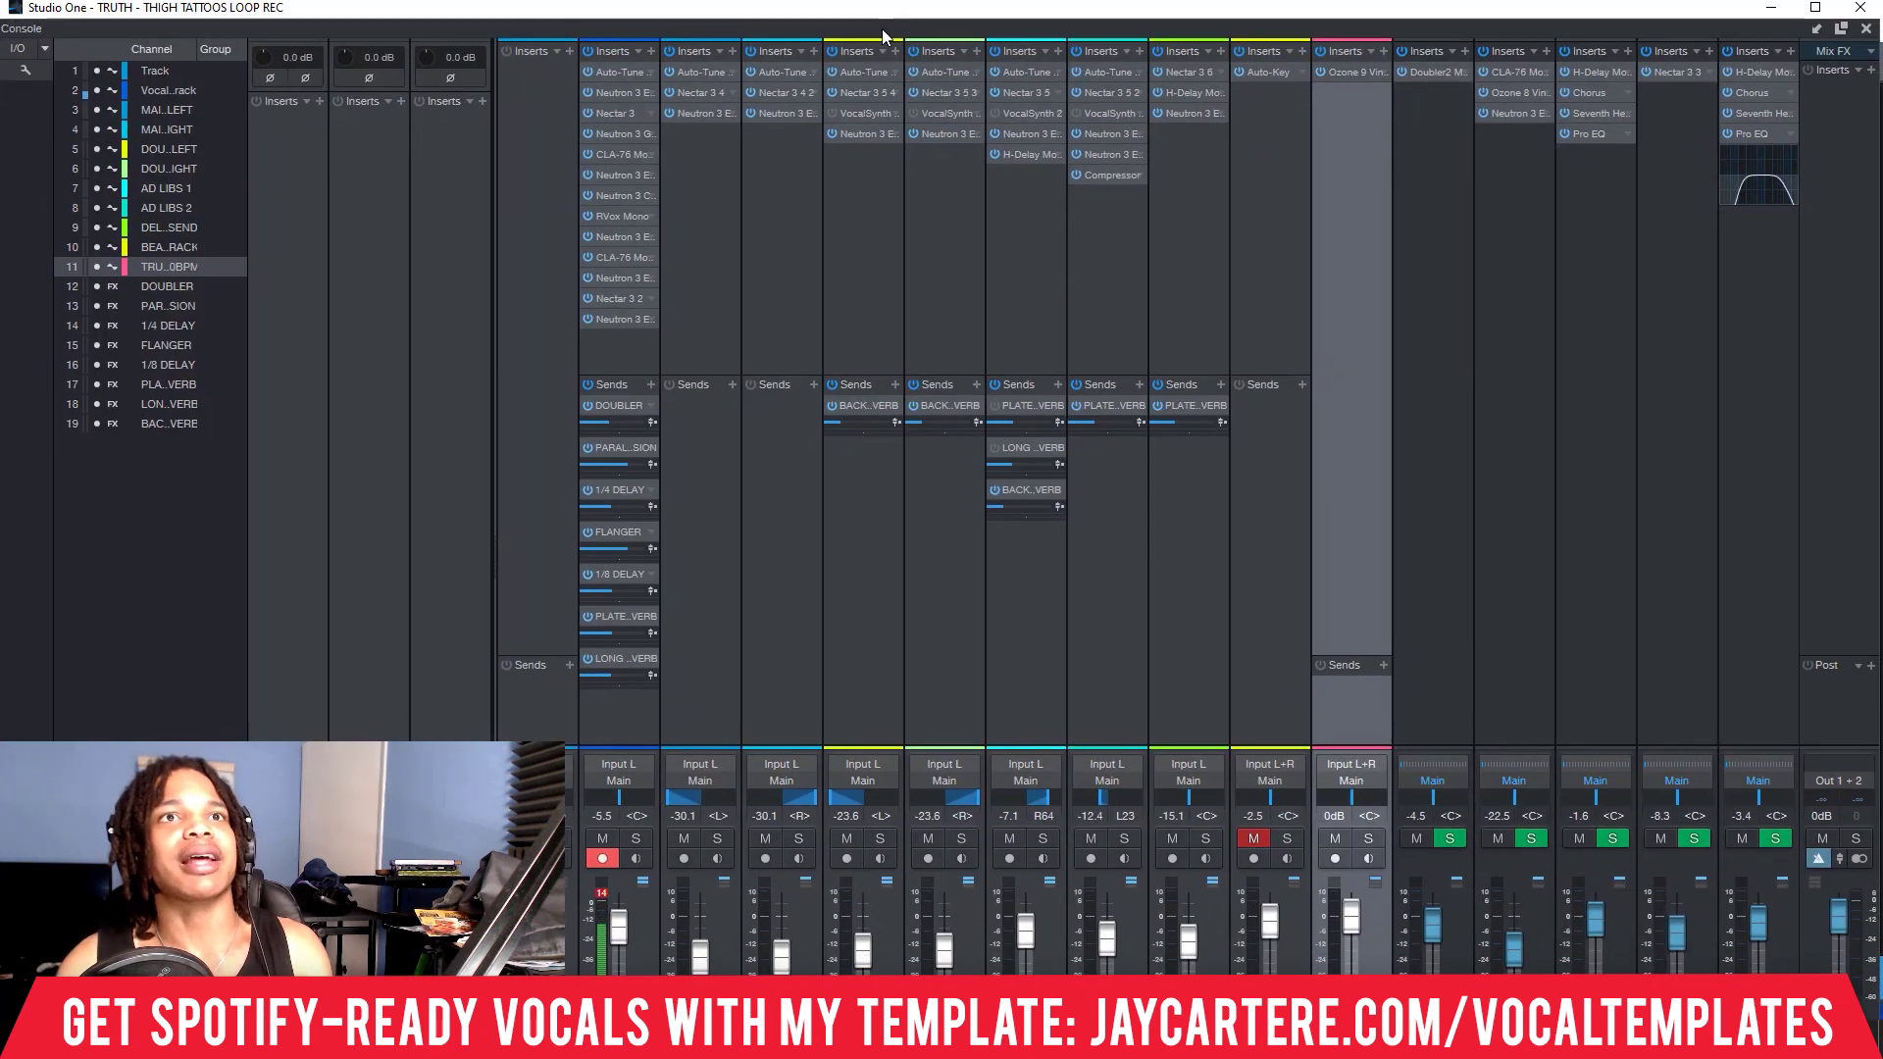
Open the Auto-Tune Pro insert of the Vocal Recording Track and hide the mixing console.
click(621, 71)
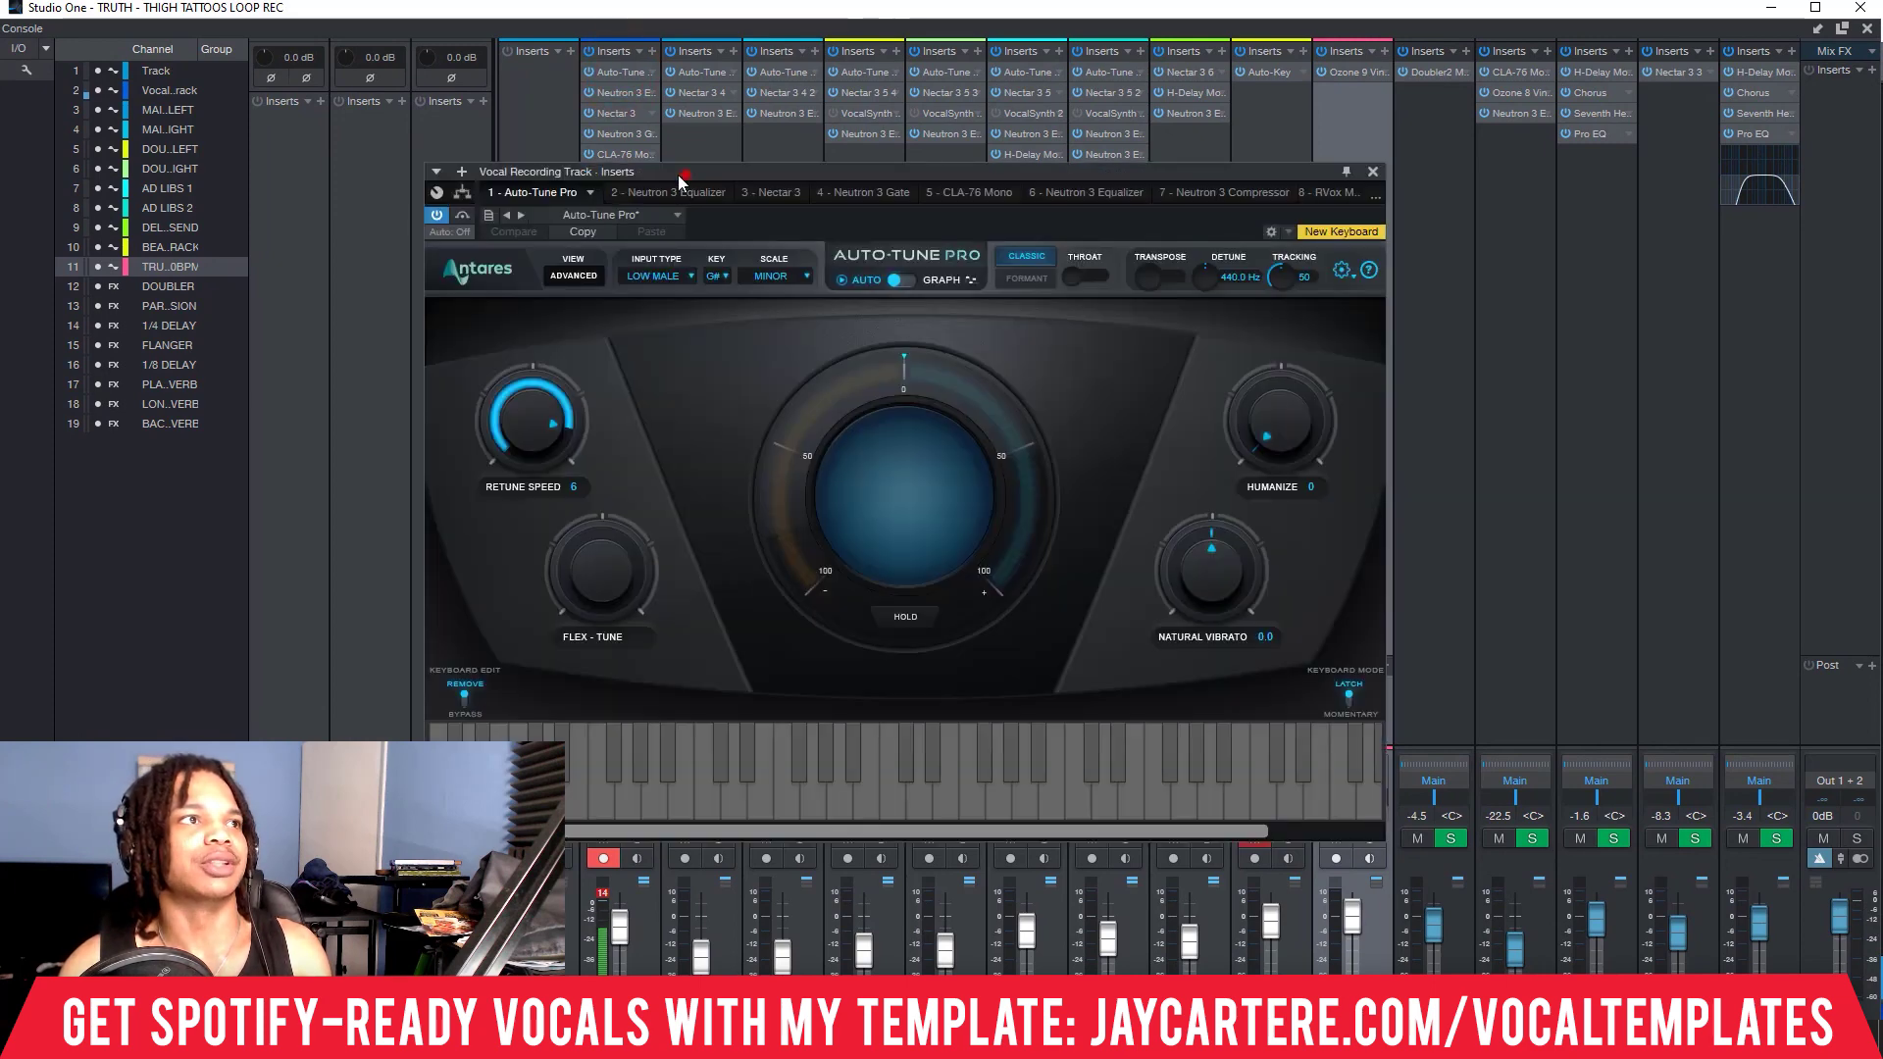
drag(682, 180, 532, 194)
key(F3)
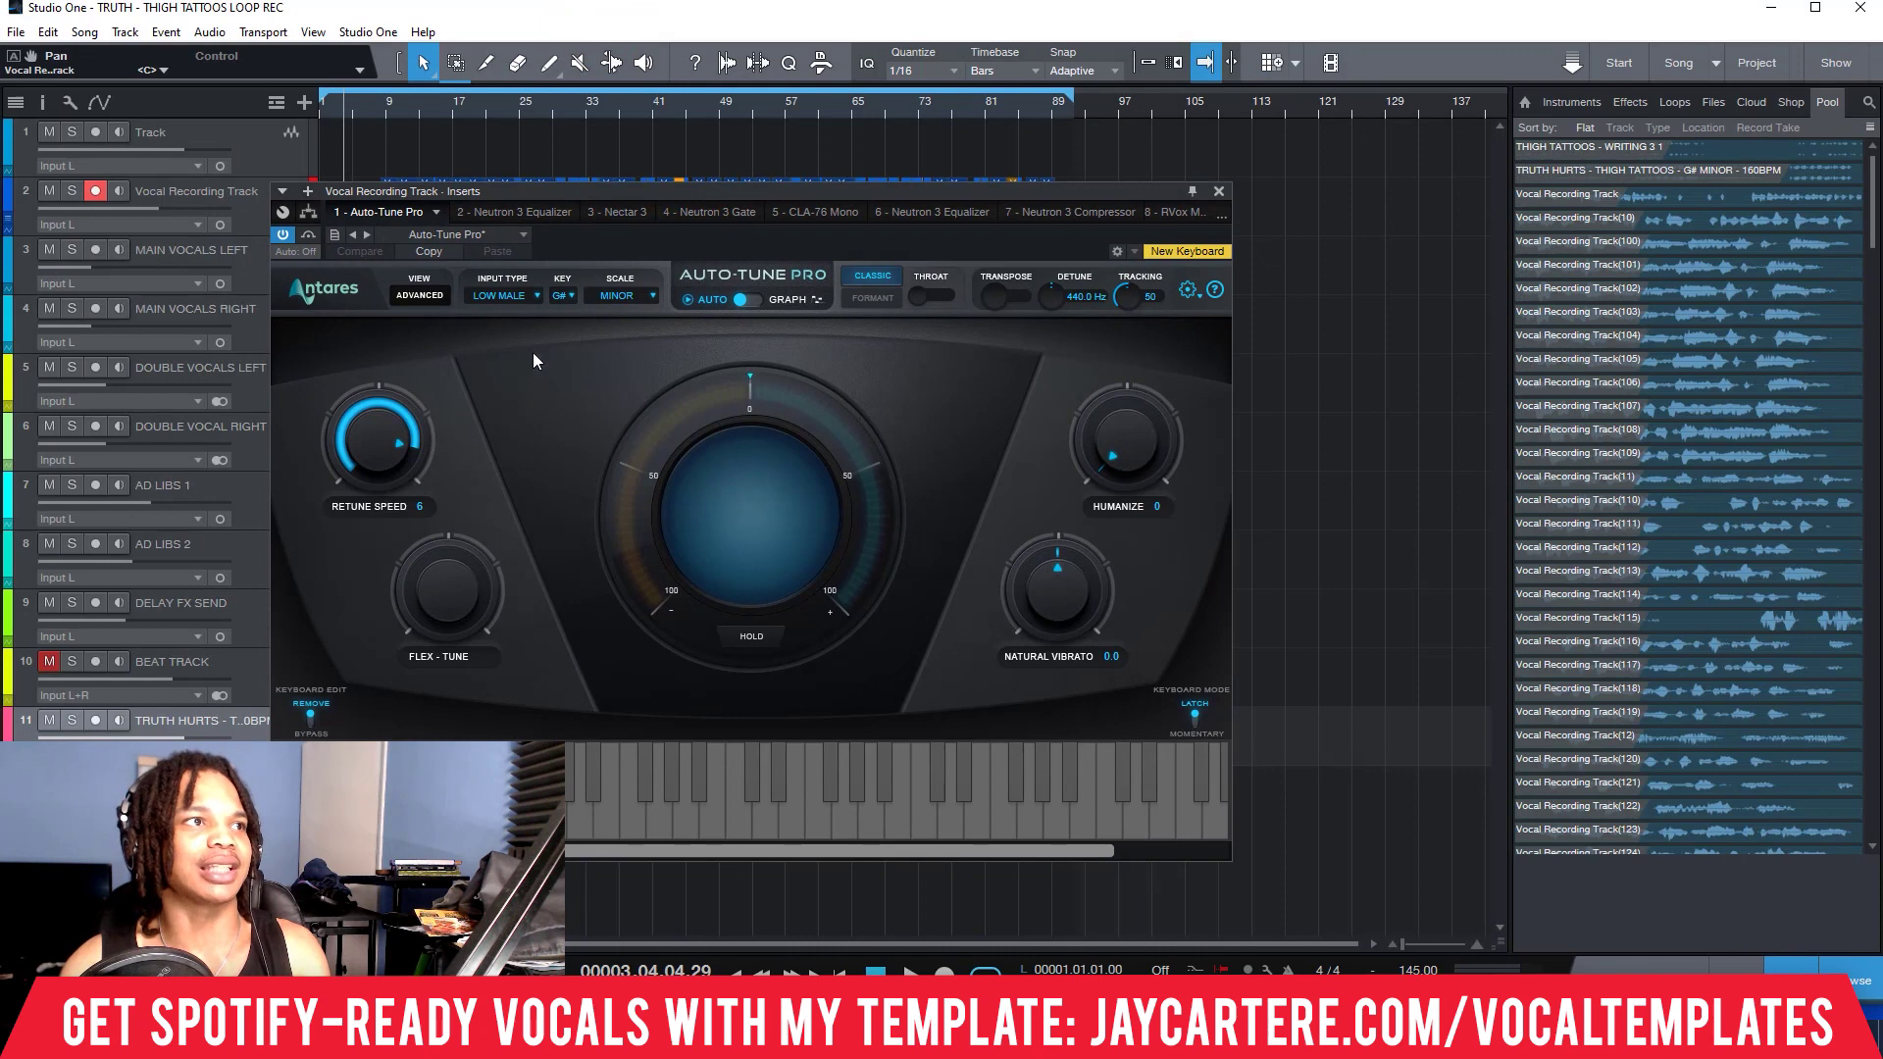
Select G# as the key in Auto-Tune Pro and review the scale options, keeping Minor.
drag(663, 196, 666, 139)
click(565, 238)
click(593, 413)
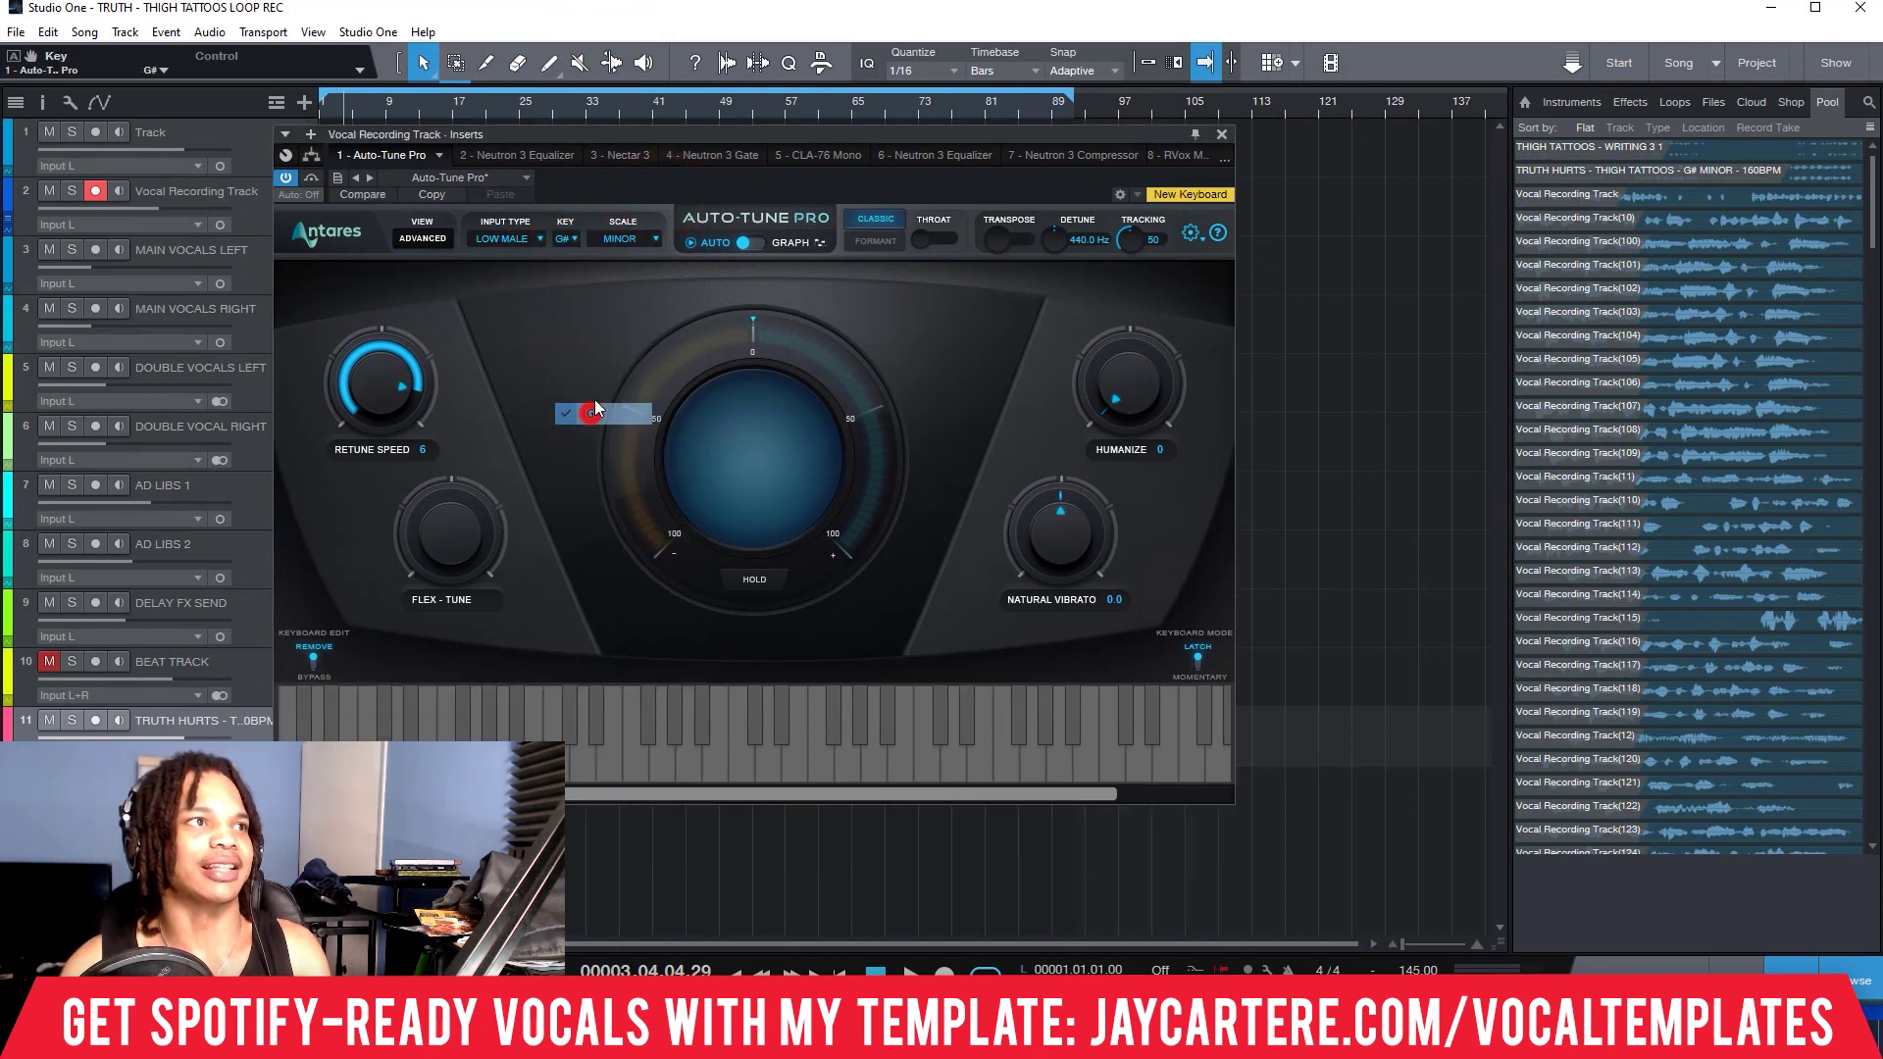
click(644, 238)
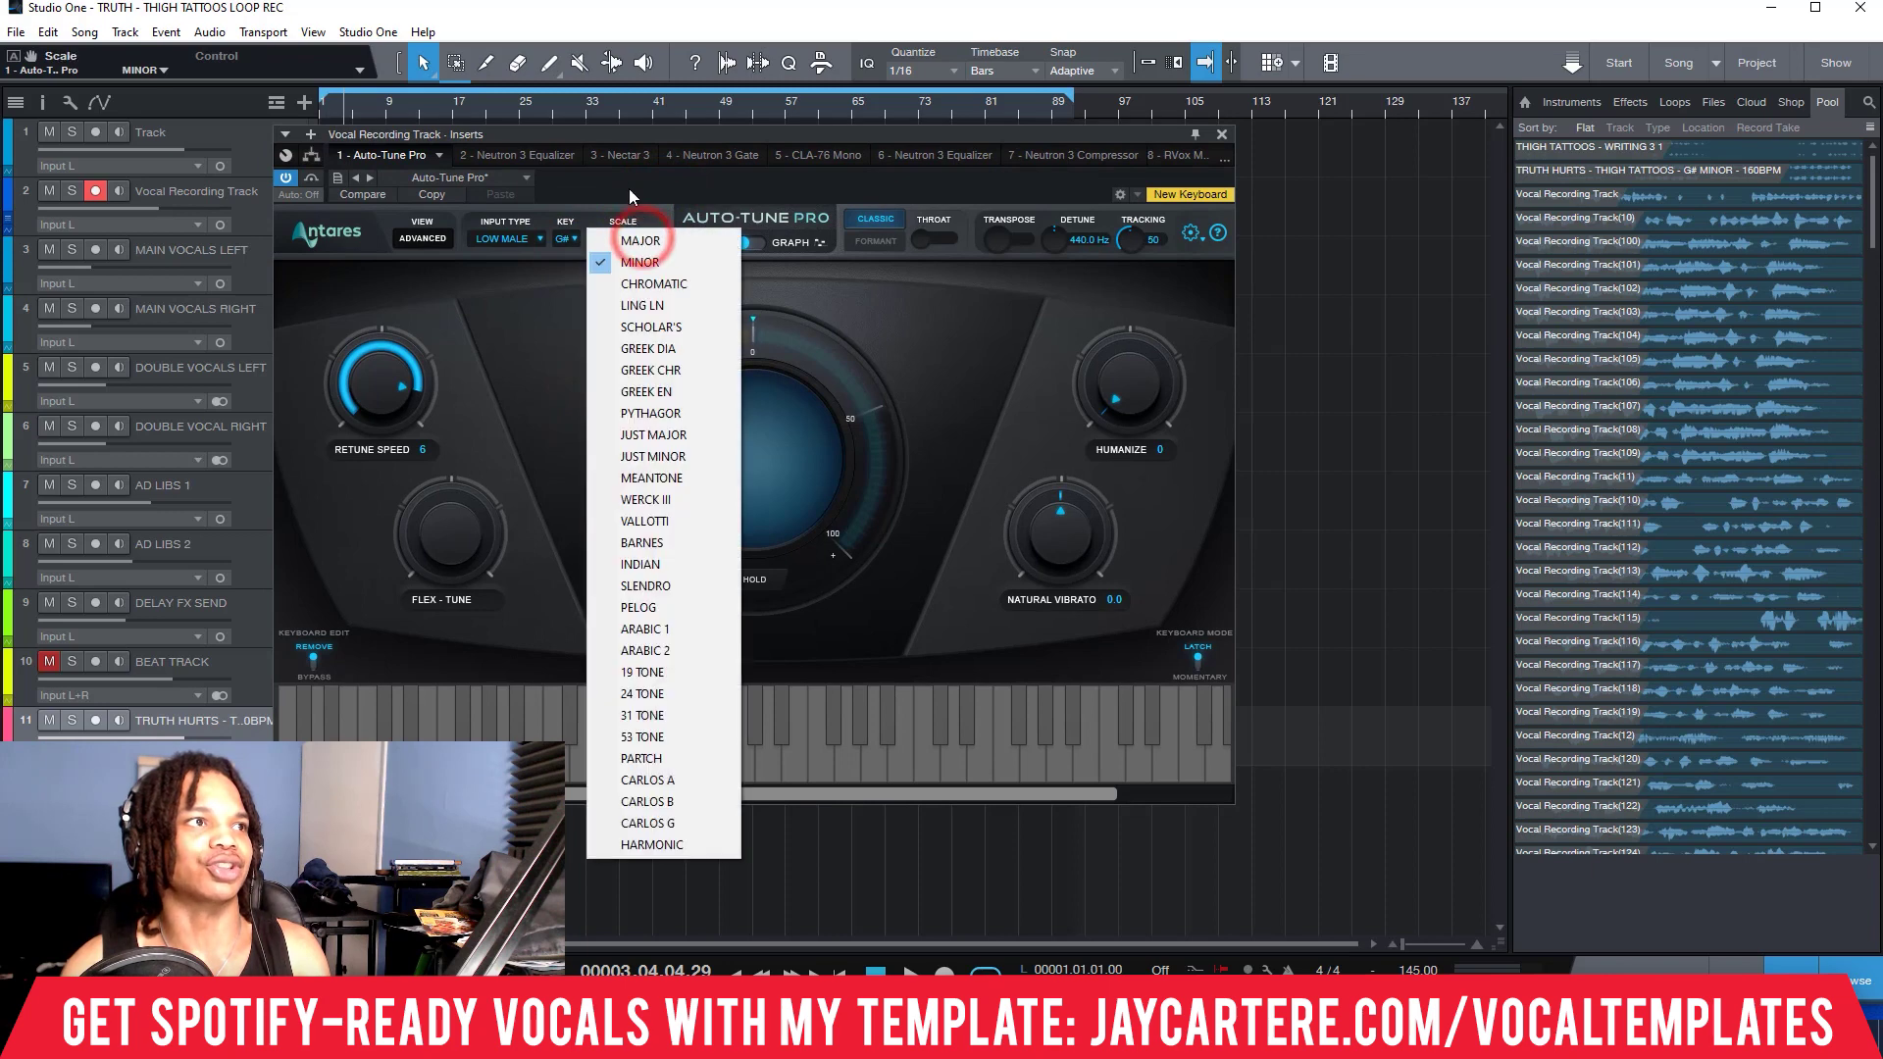
click(651, 134)
drag(651, 131, 684, 73)
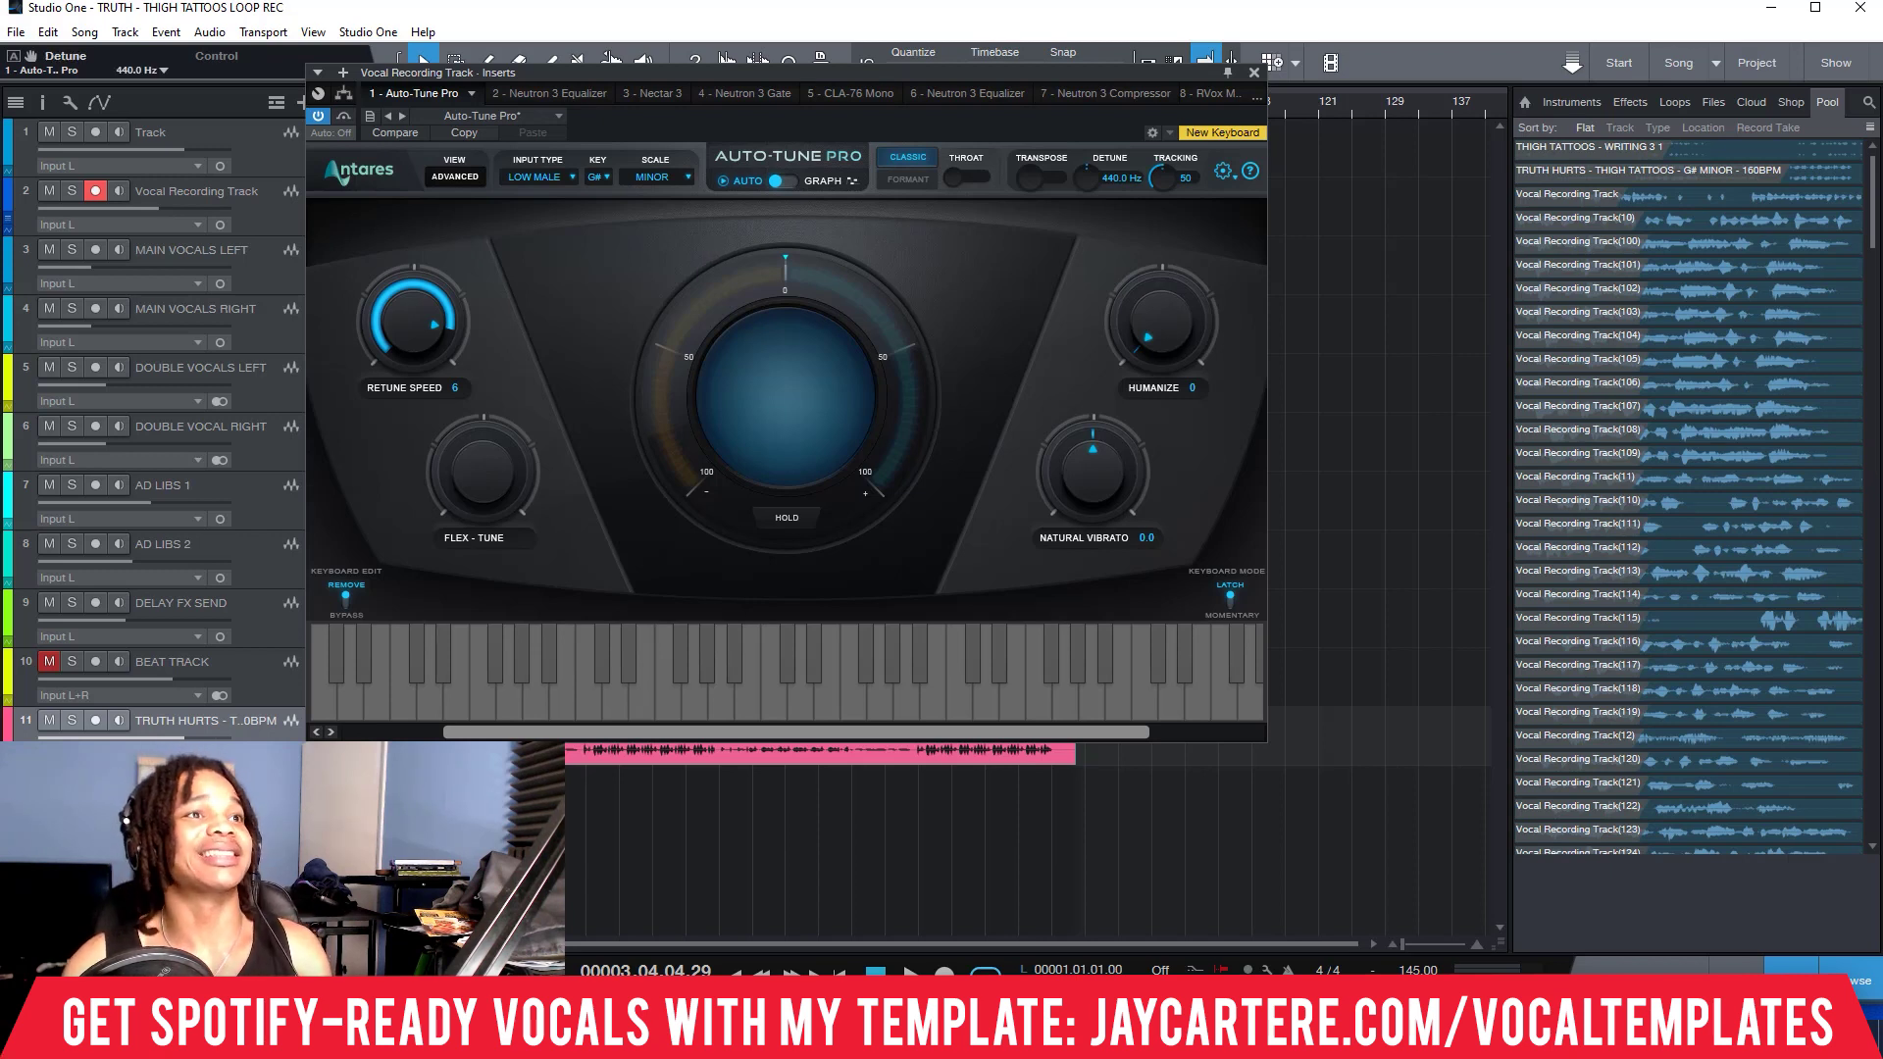
Play the recorded vocals from about bar 8 with Auto-Tune Pro in view, then stop playback.
drag(1065, 78, 1518, 244)
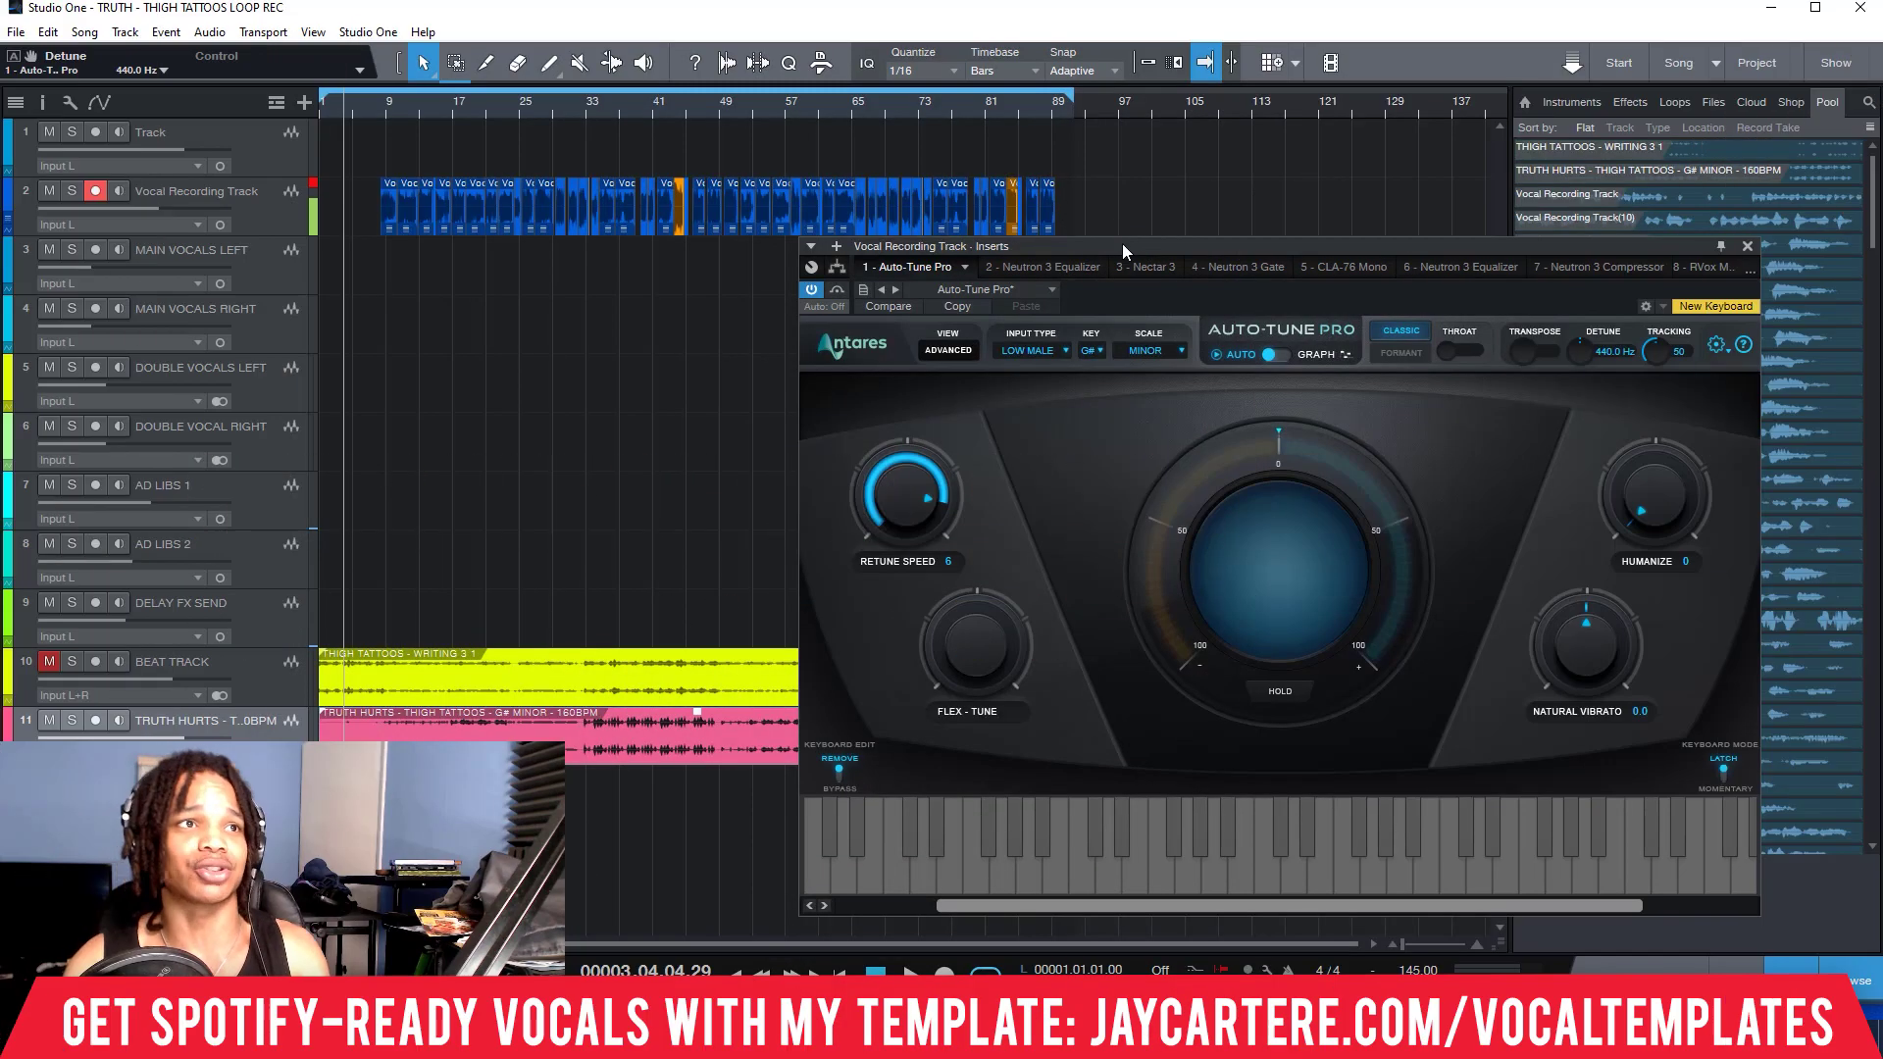
drag(1115, 245, 1101, 186)
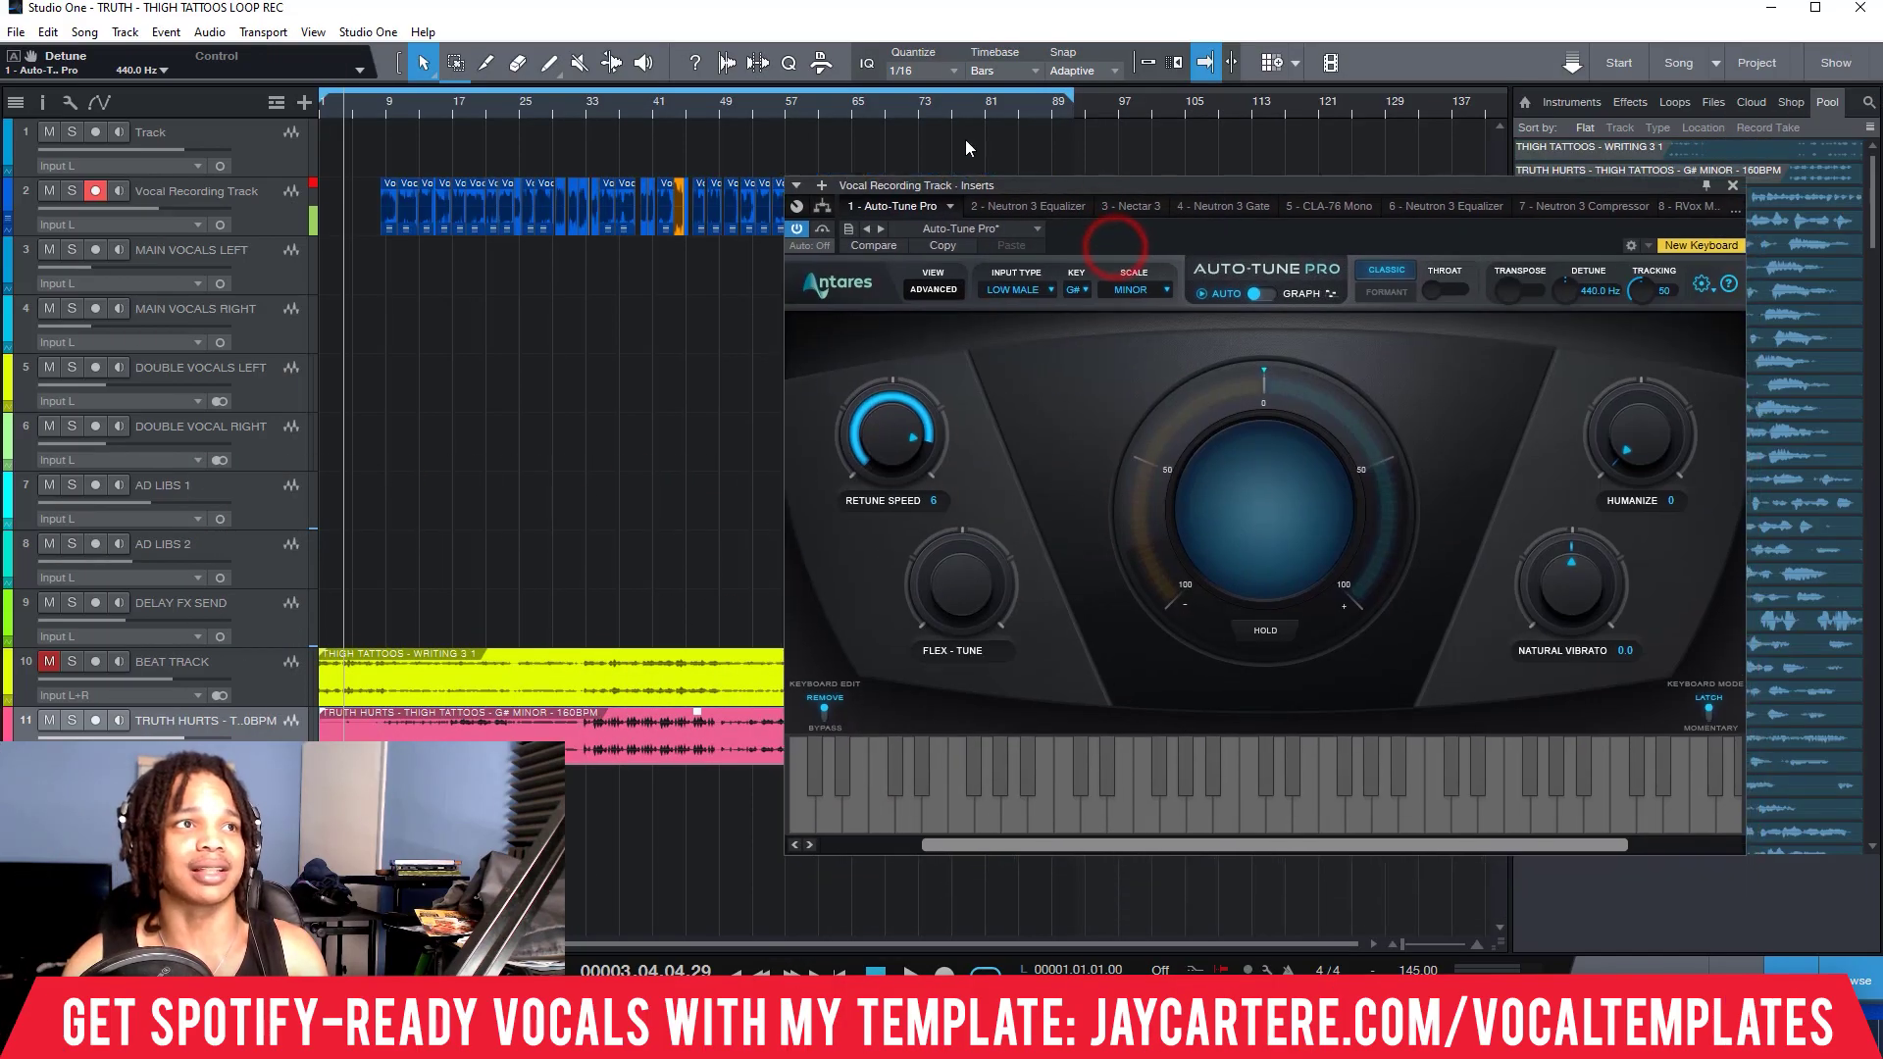
click(382, 113)
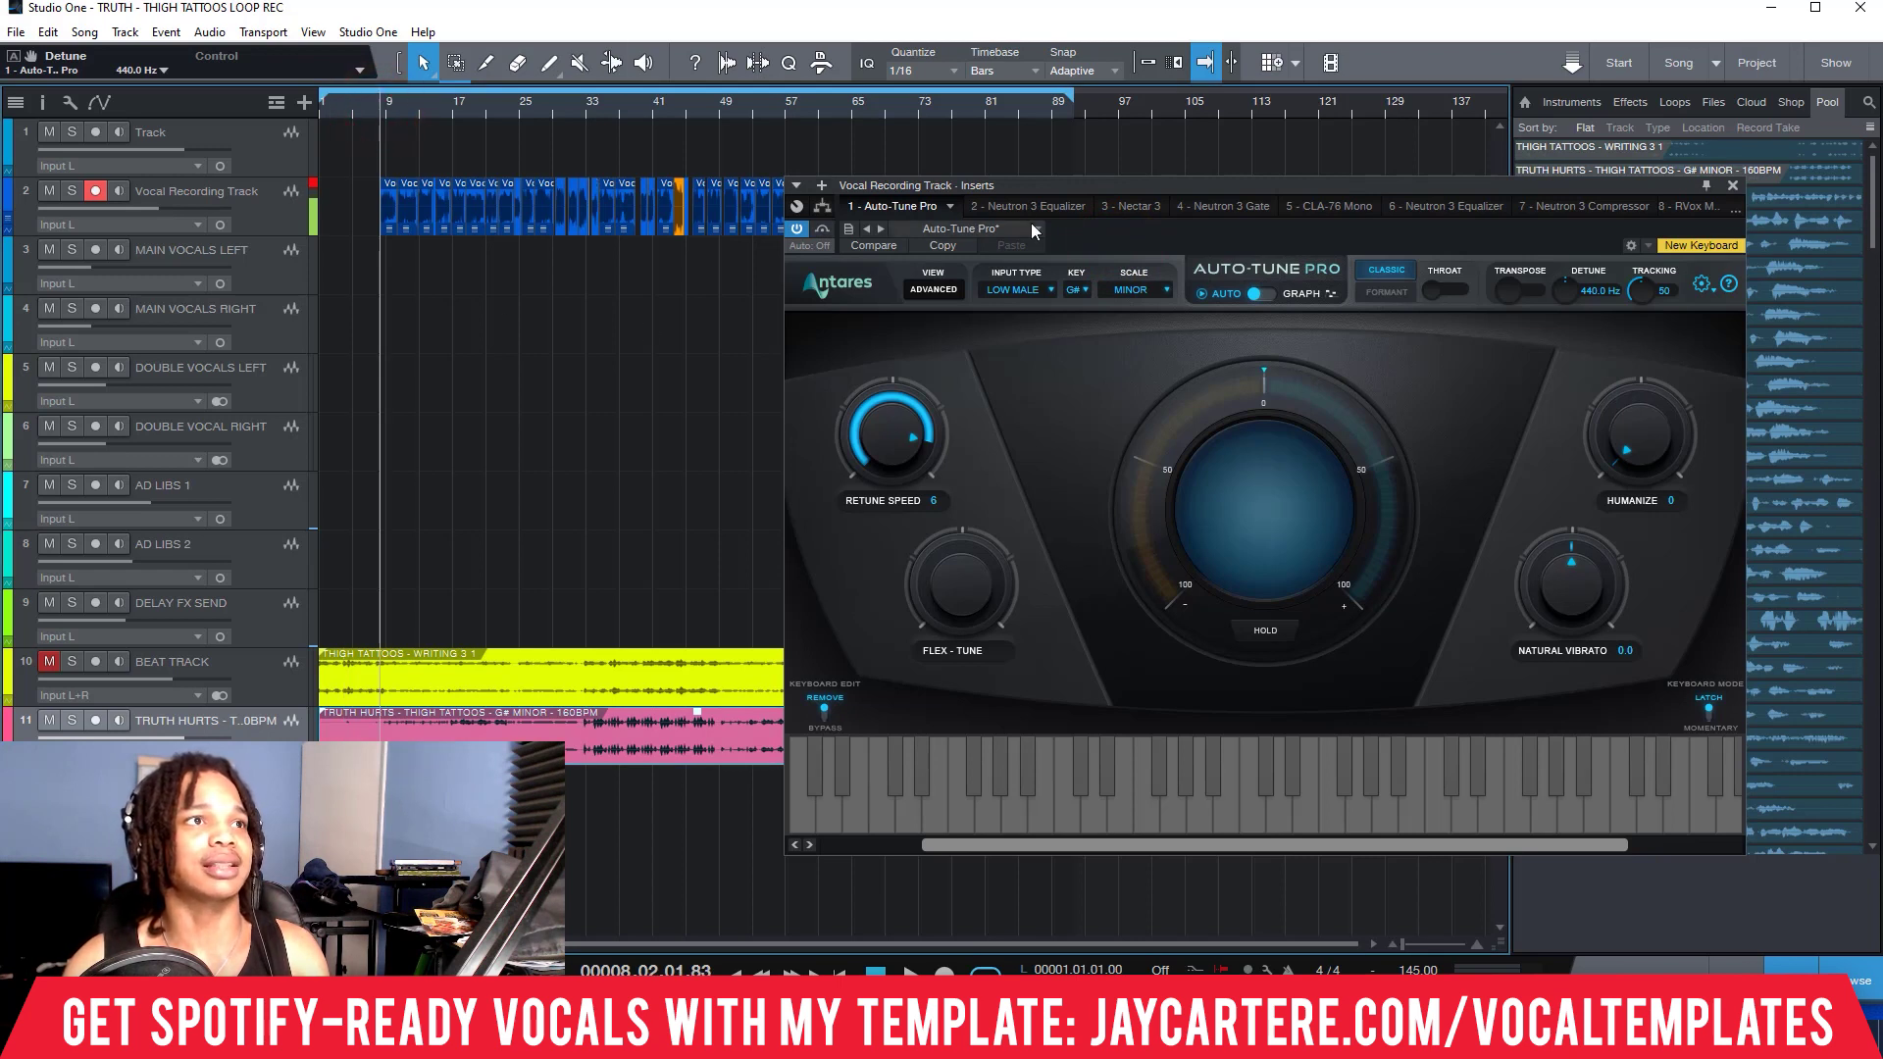
drag(1028, 184, 997, 206)
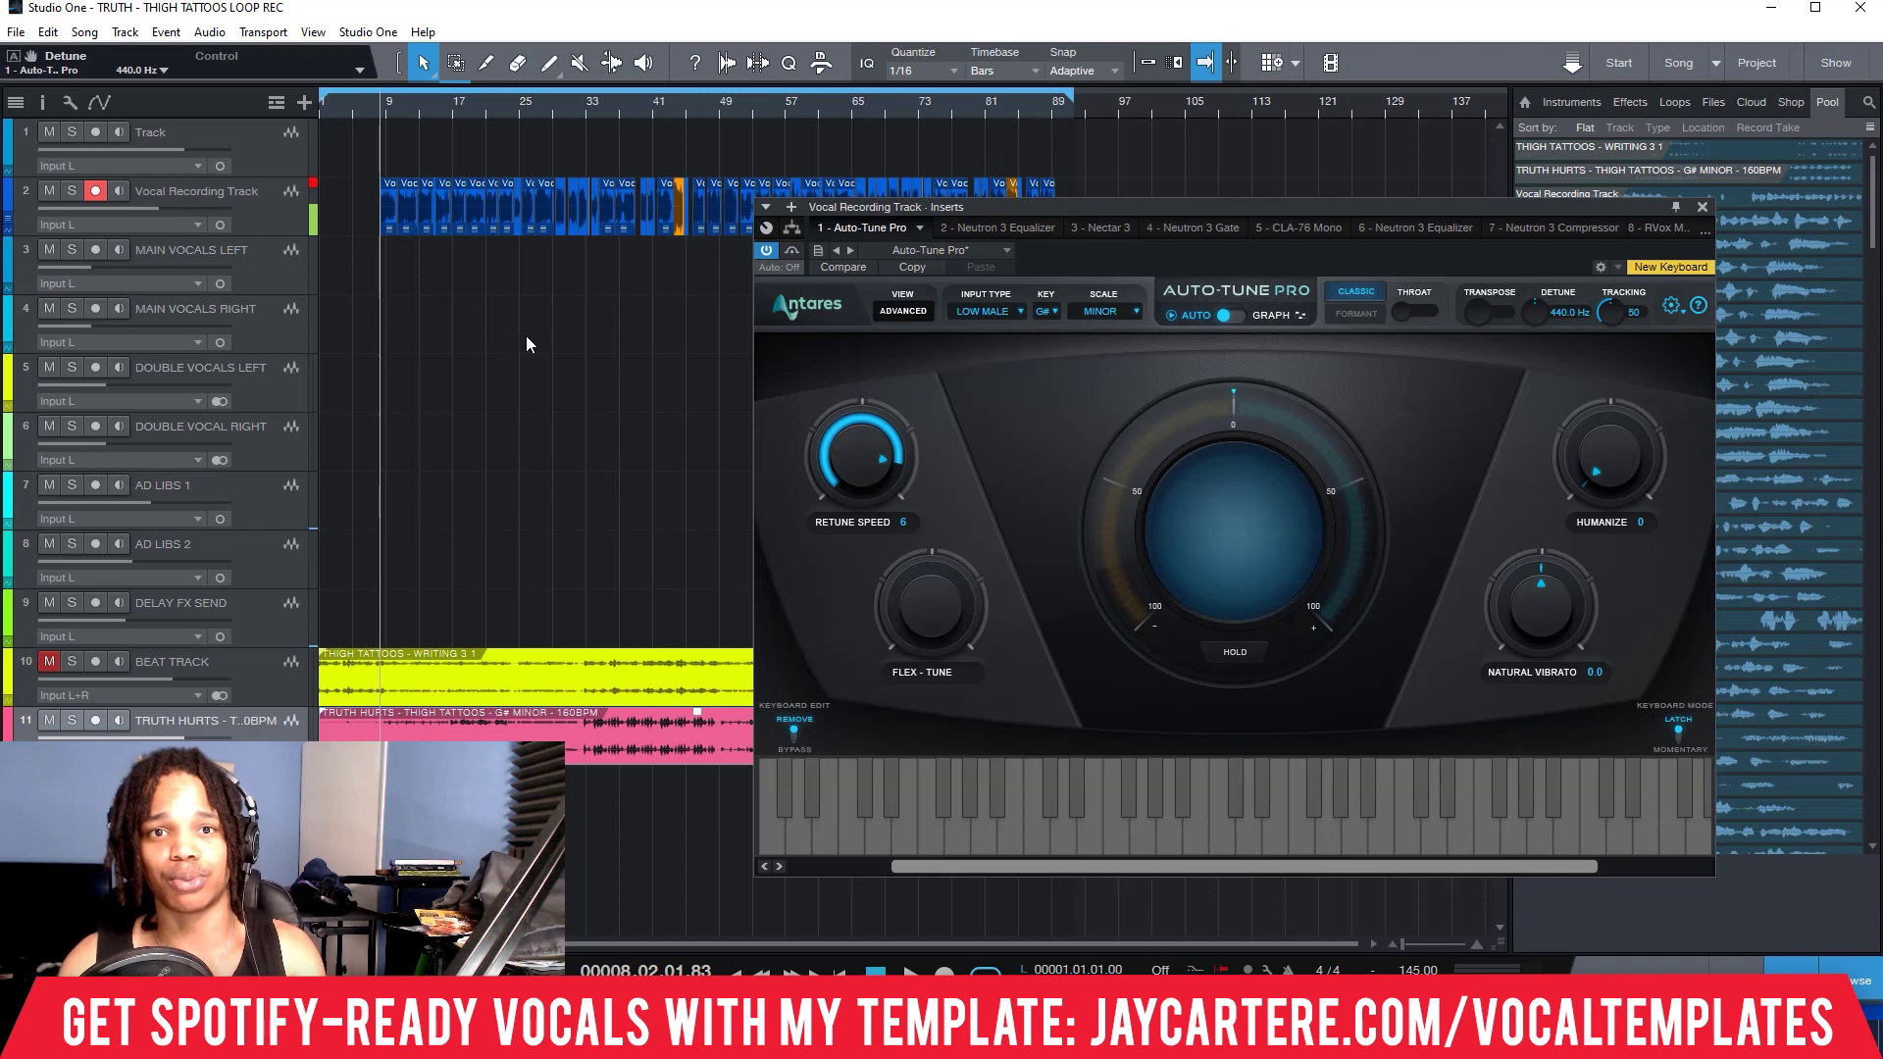
key(space)
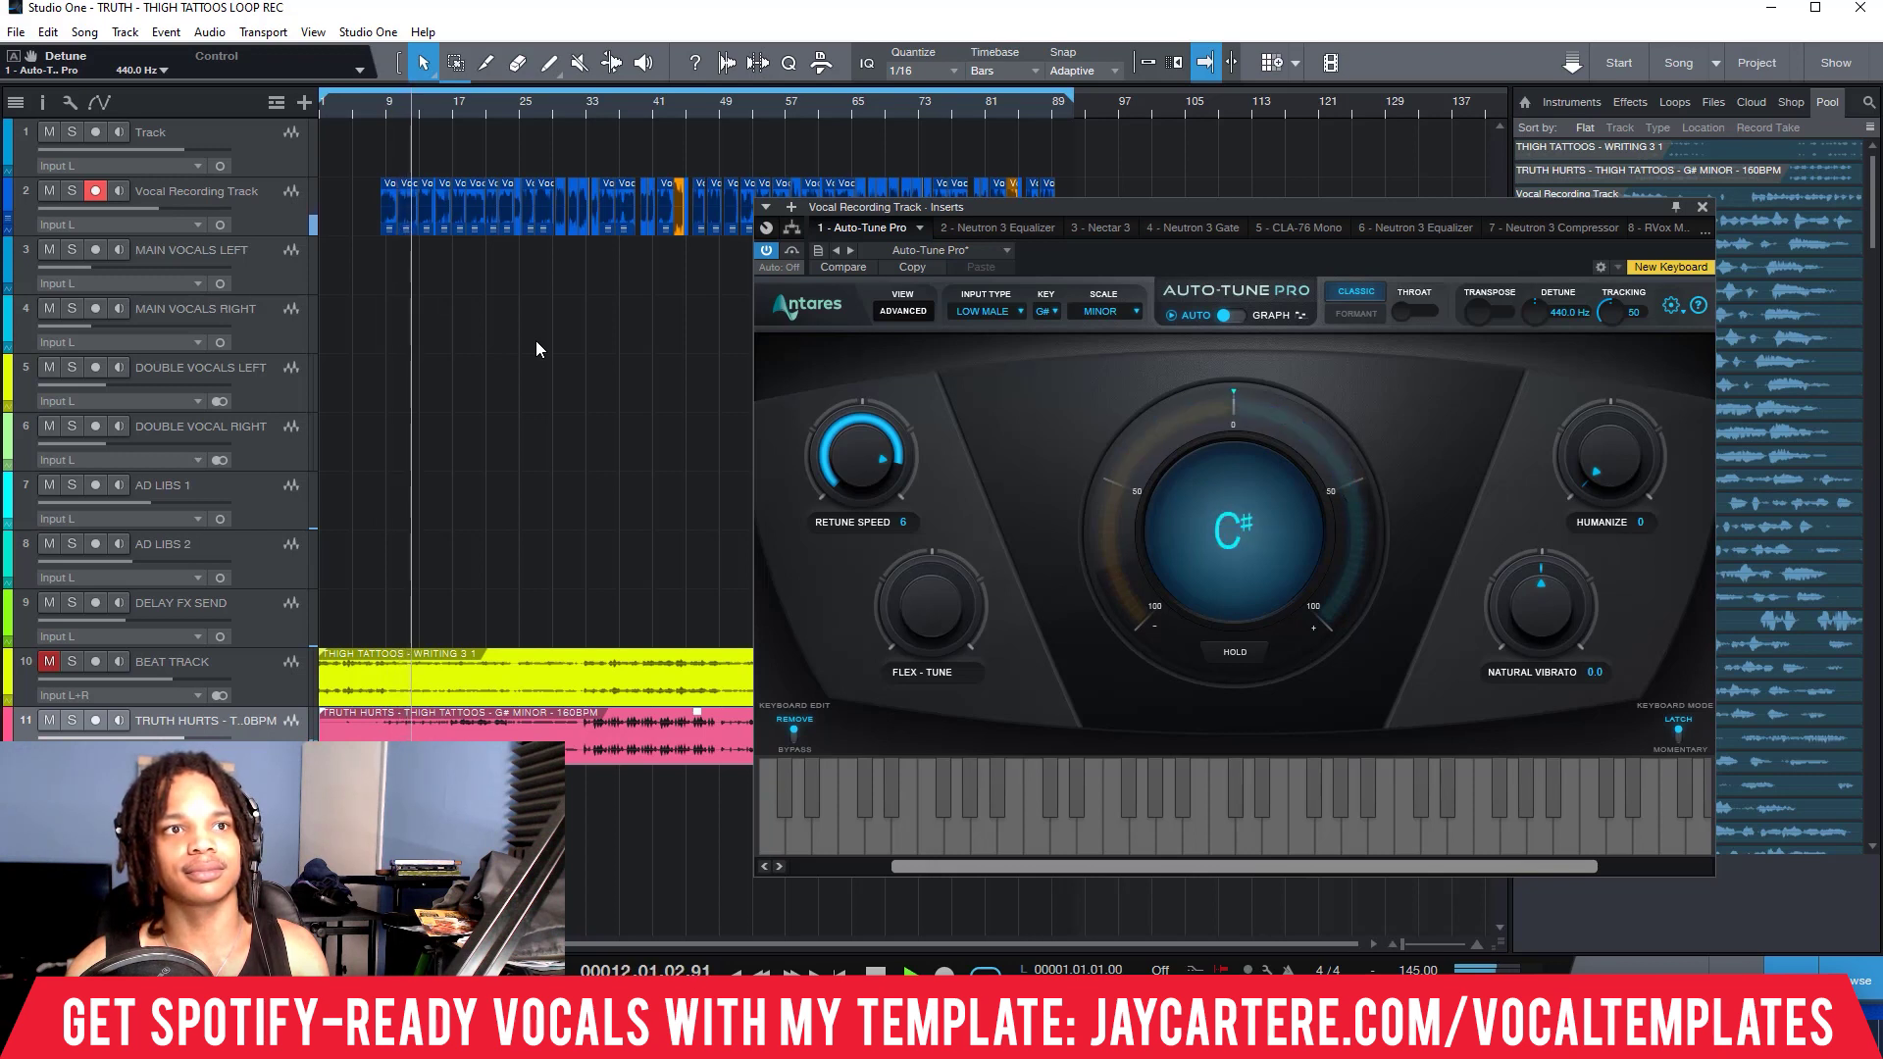
key(space)
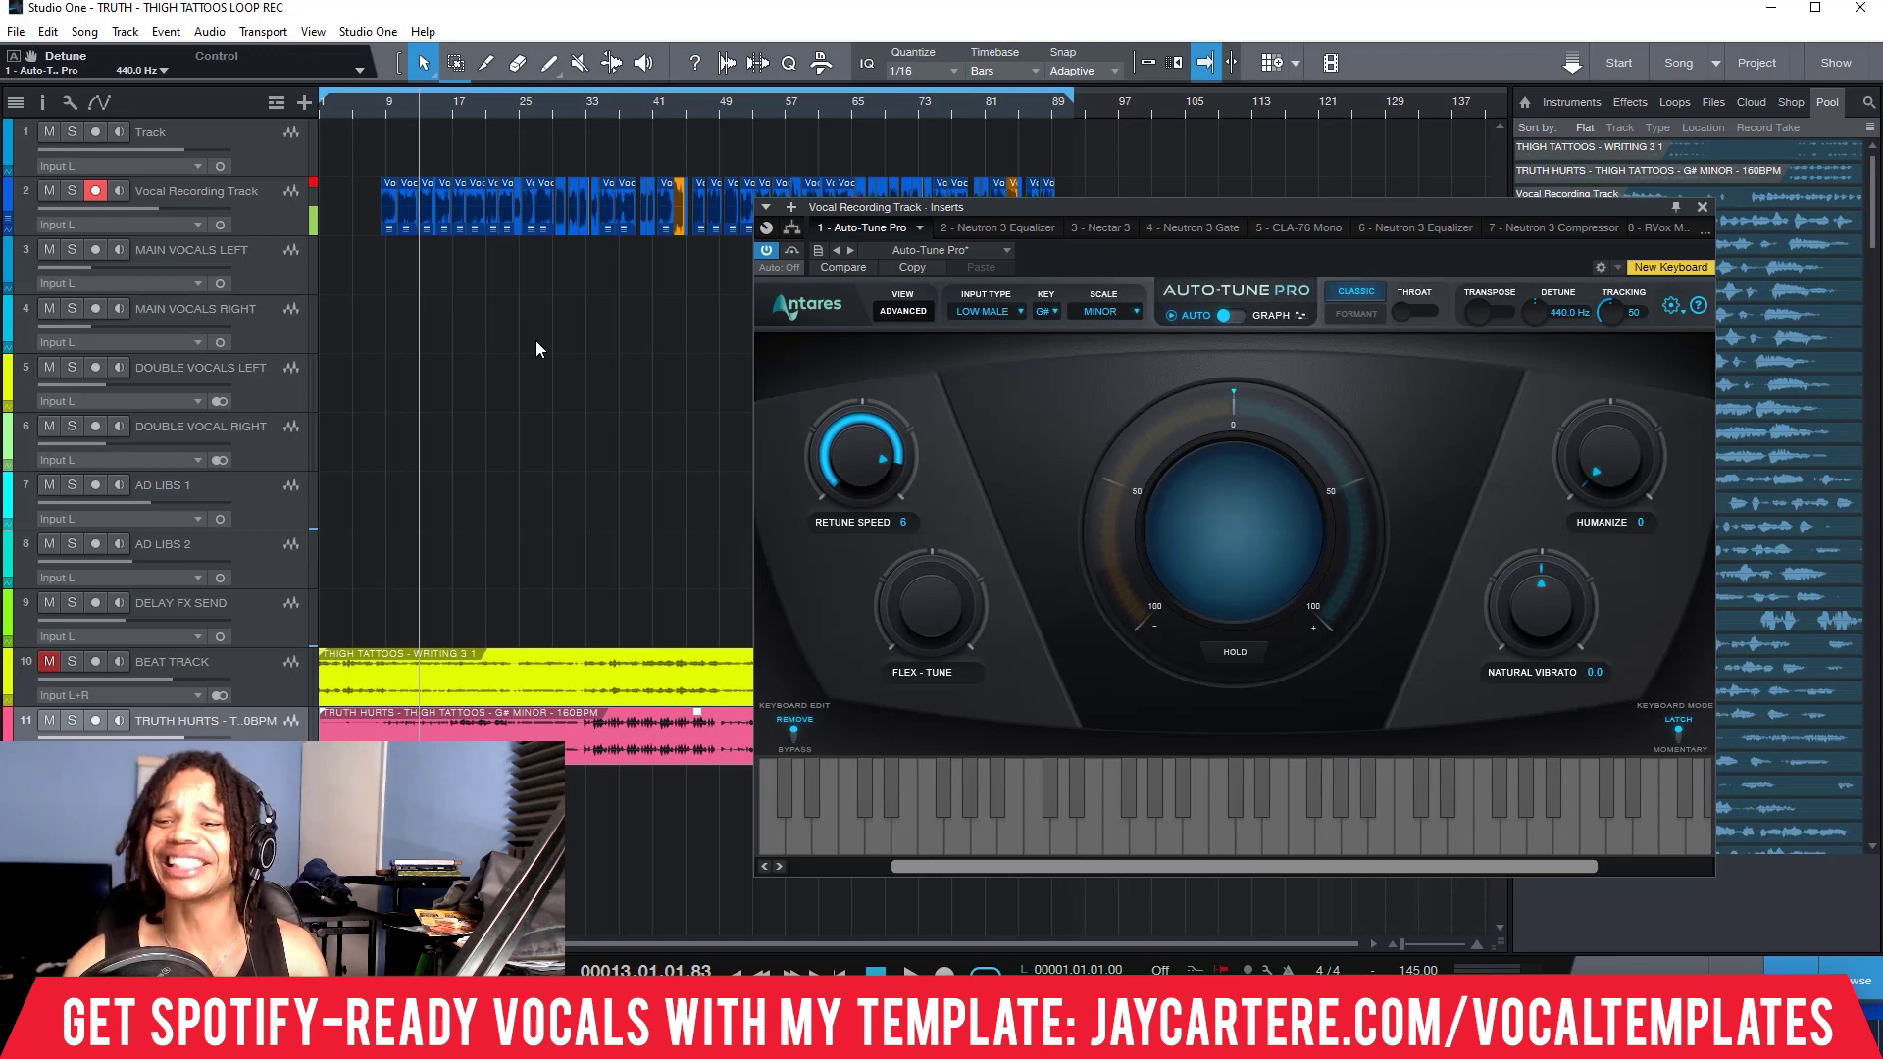
Review the input type options in Auto-Tune Pro and keep Low Male.
drag(824, 207, 536, 137)
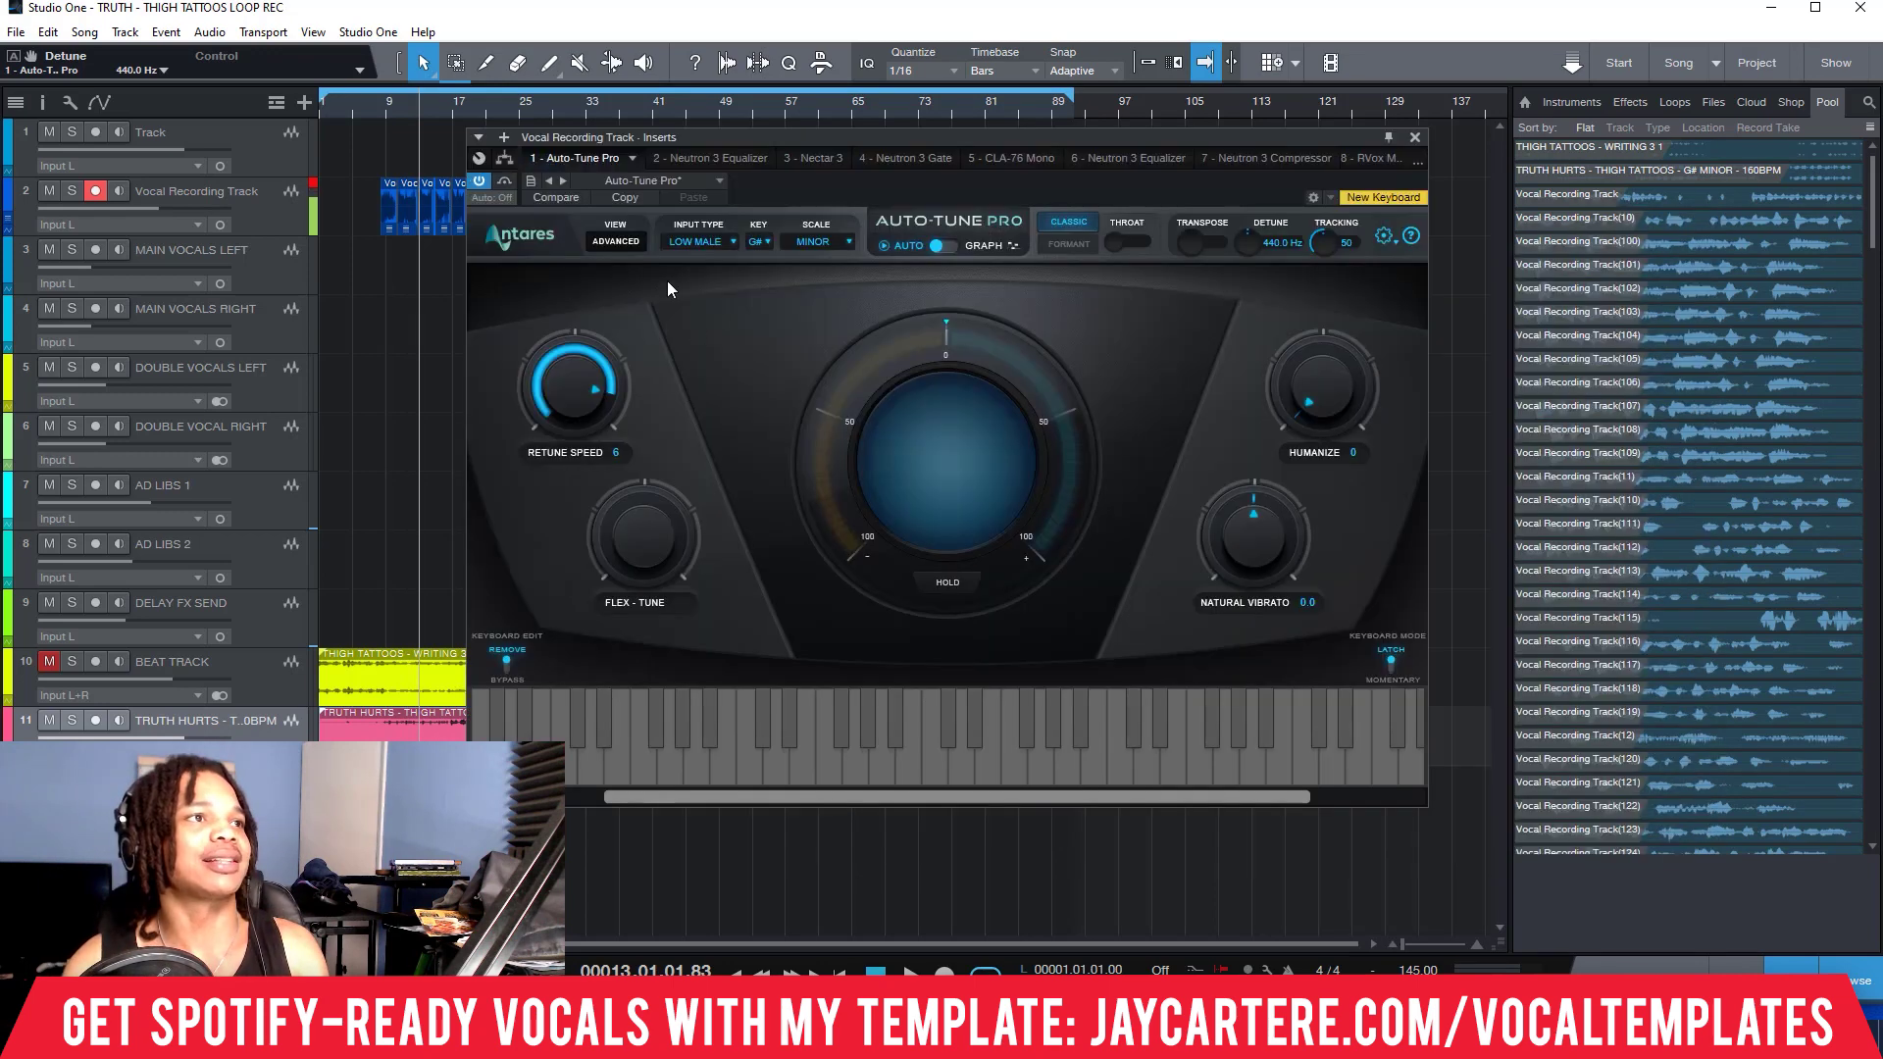
click(708, 244)
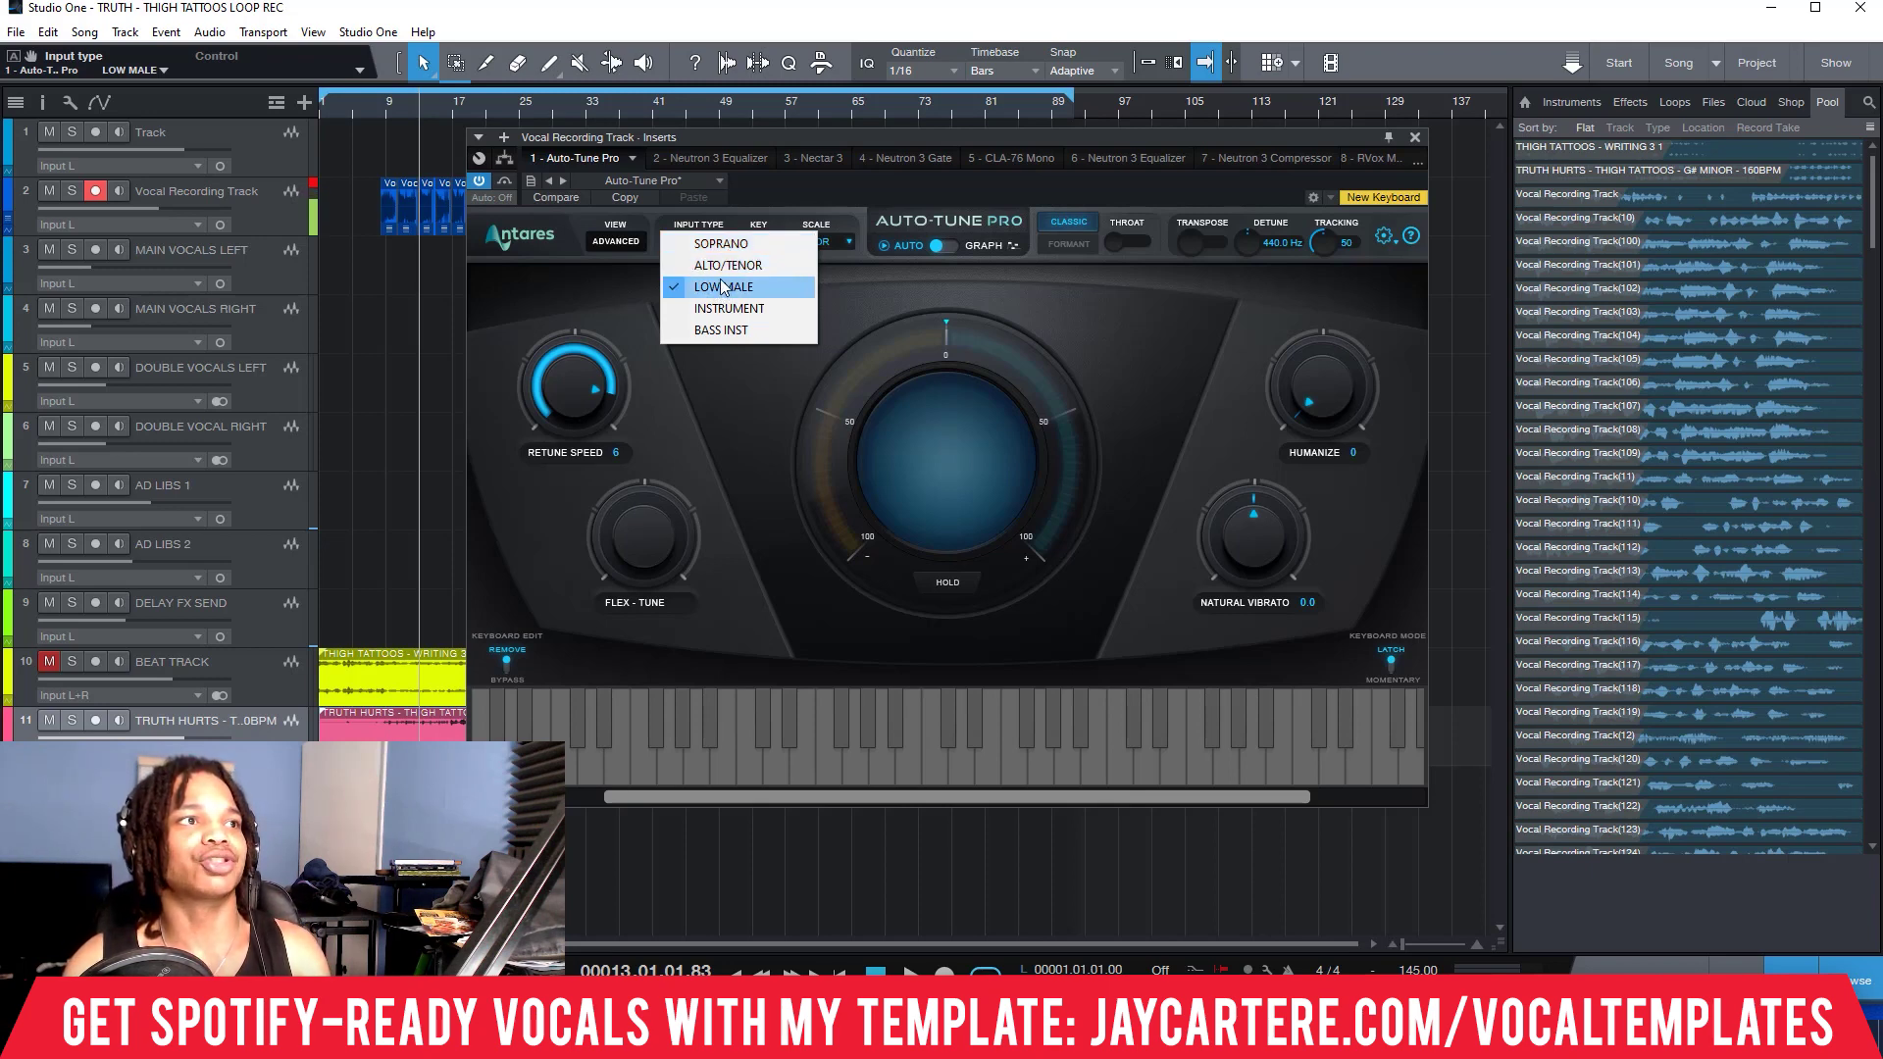
click(727, 397)
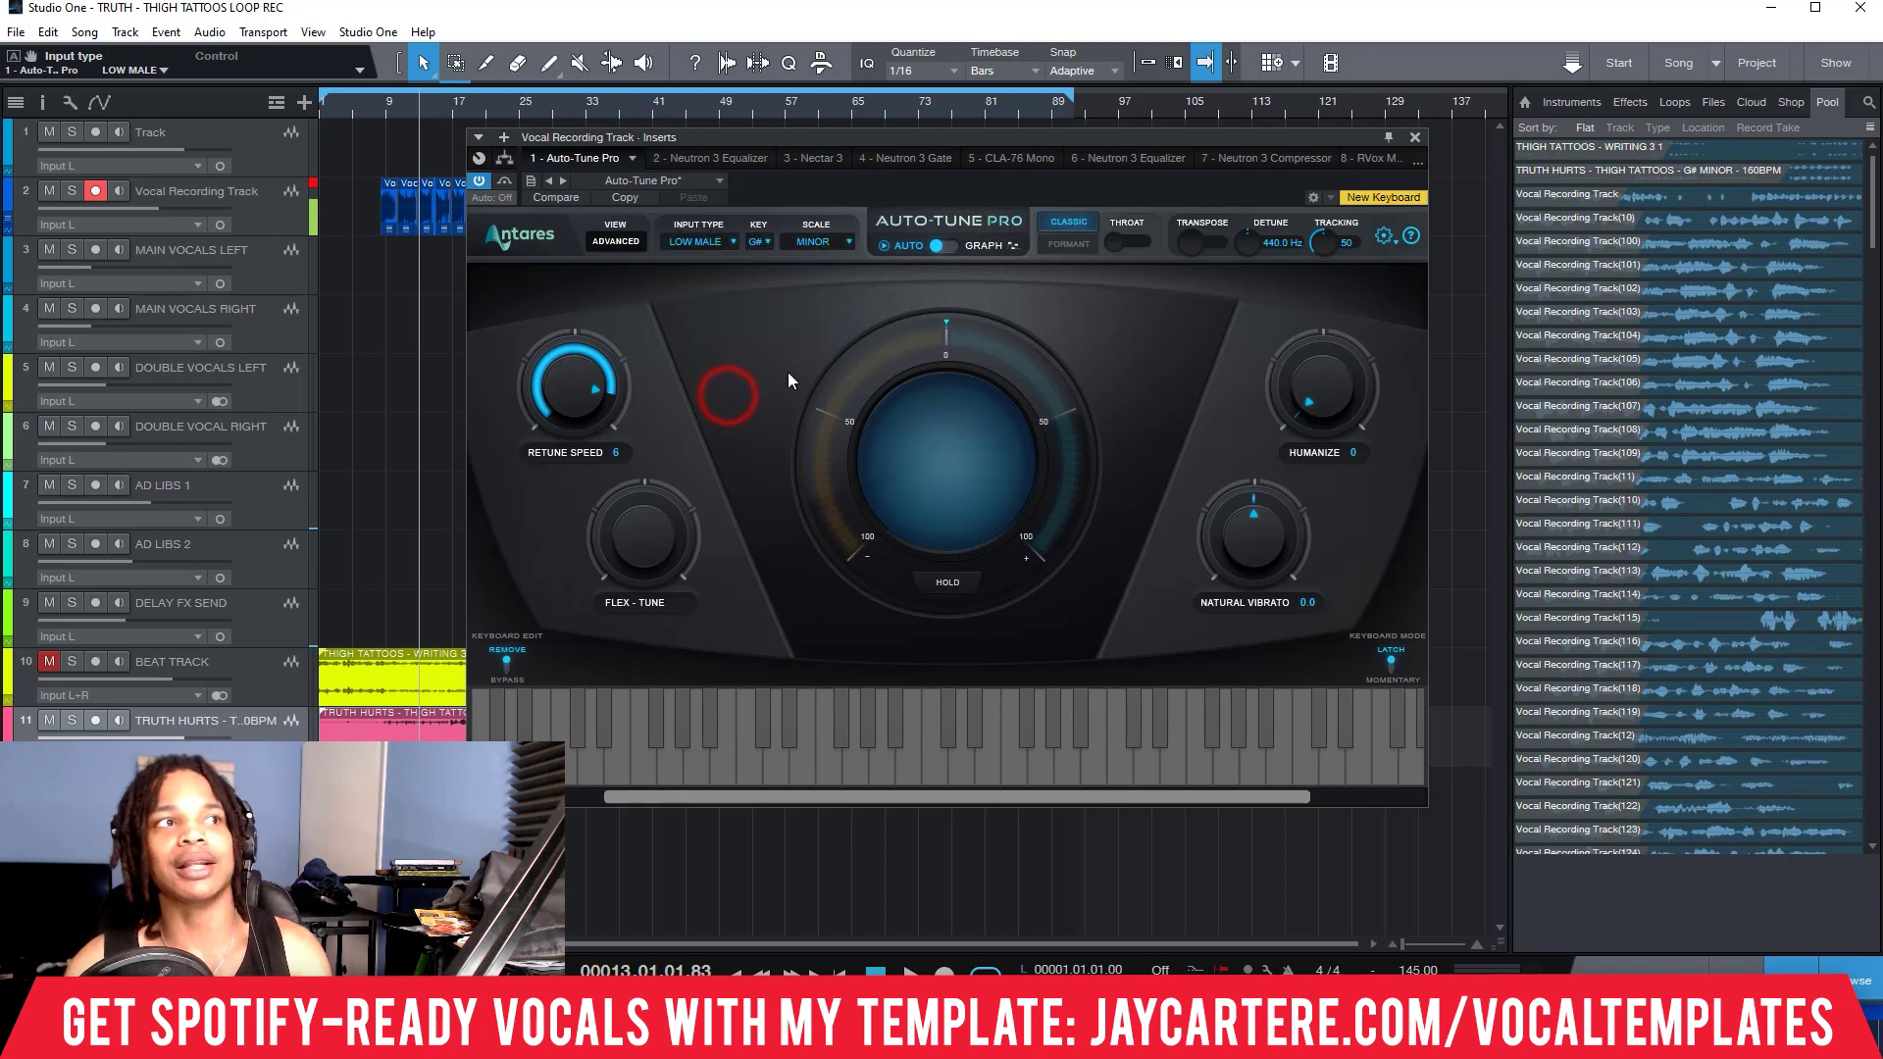
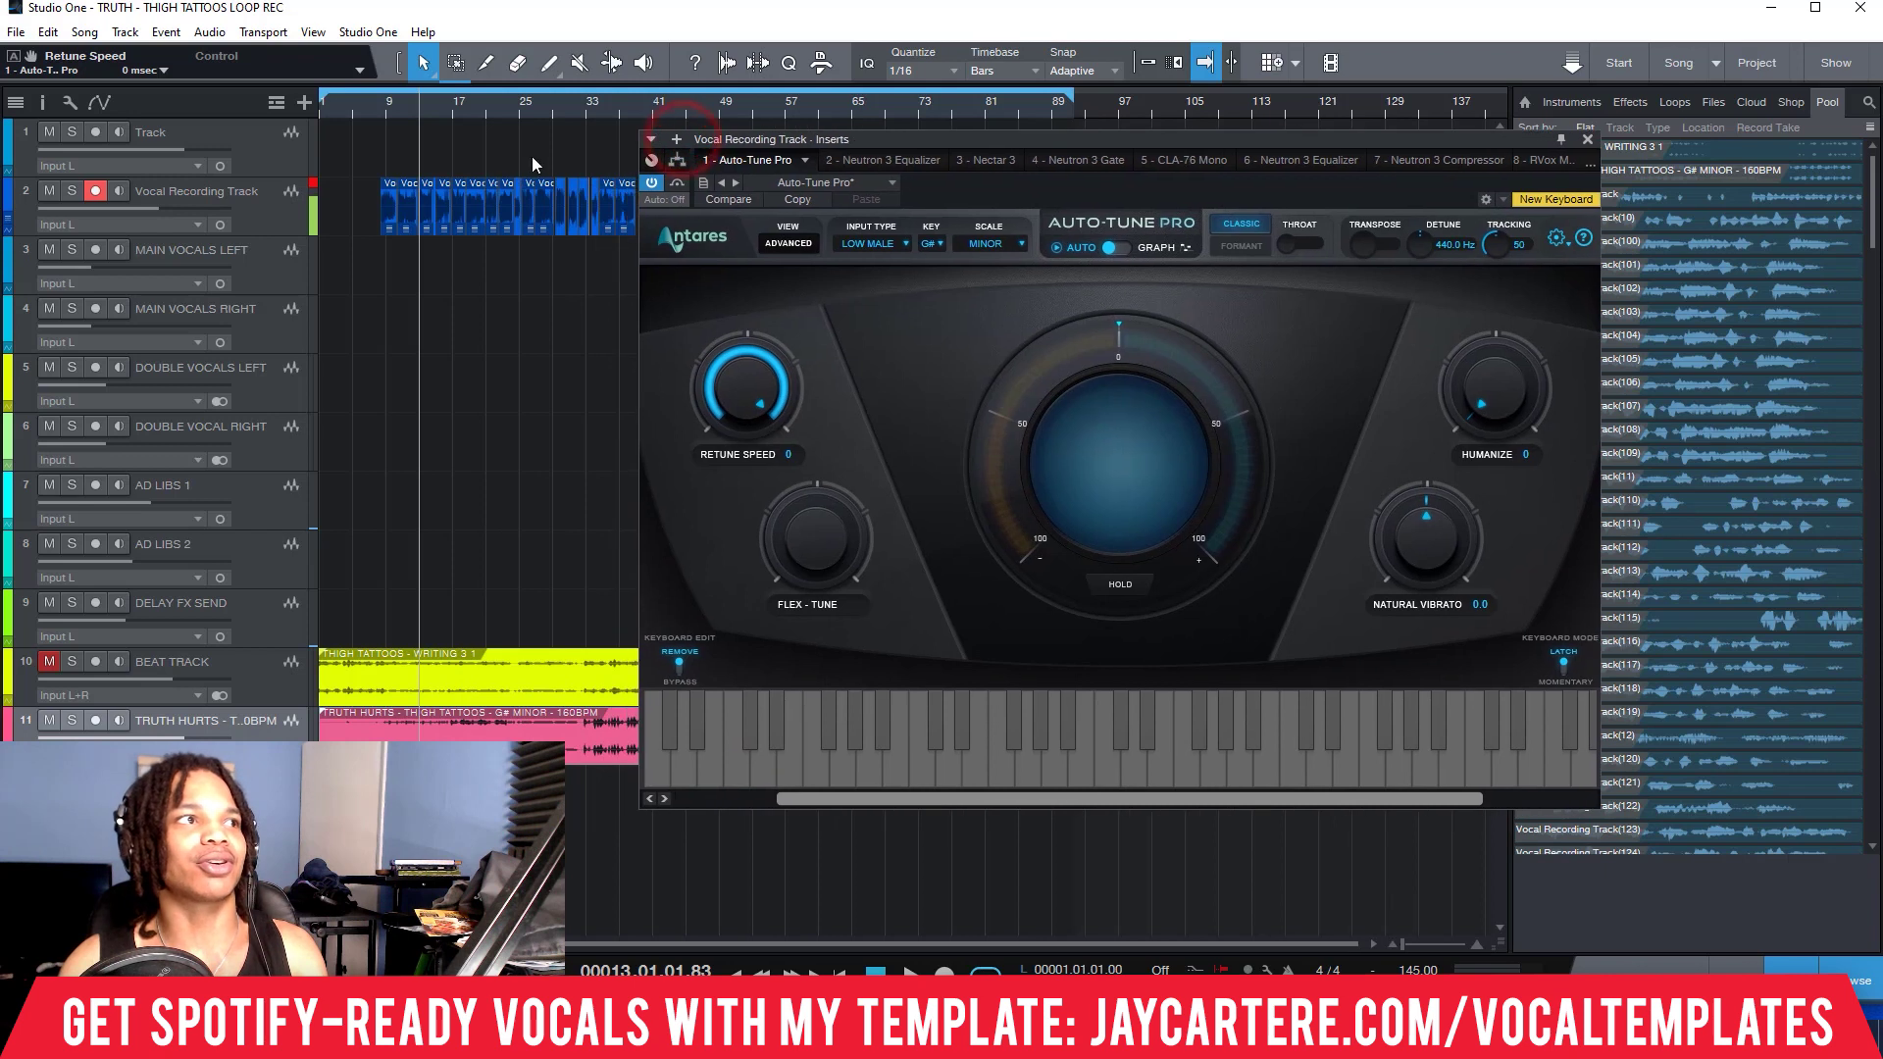
Set the playback start to about bar 8, solo the Vocal Recording Track and shift its Auto-Tune Pro window clear of the vocal clips.
click(383, 105)
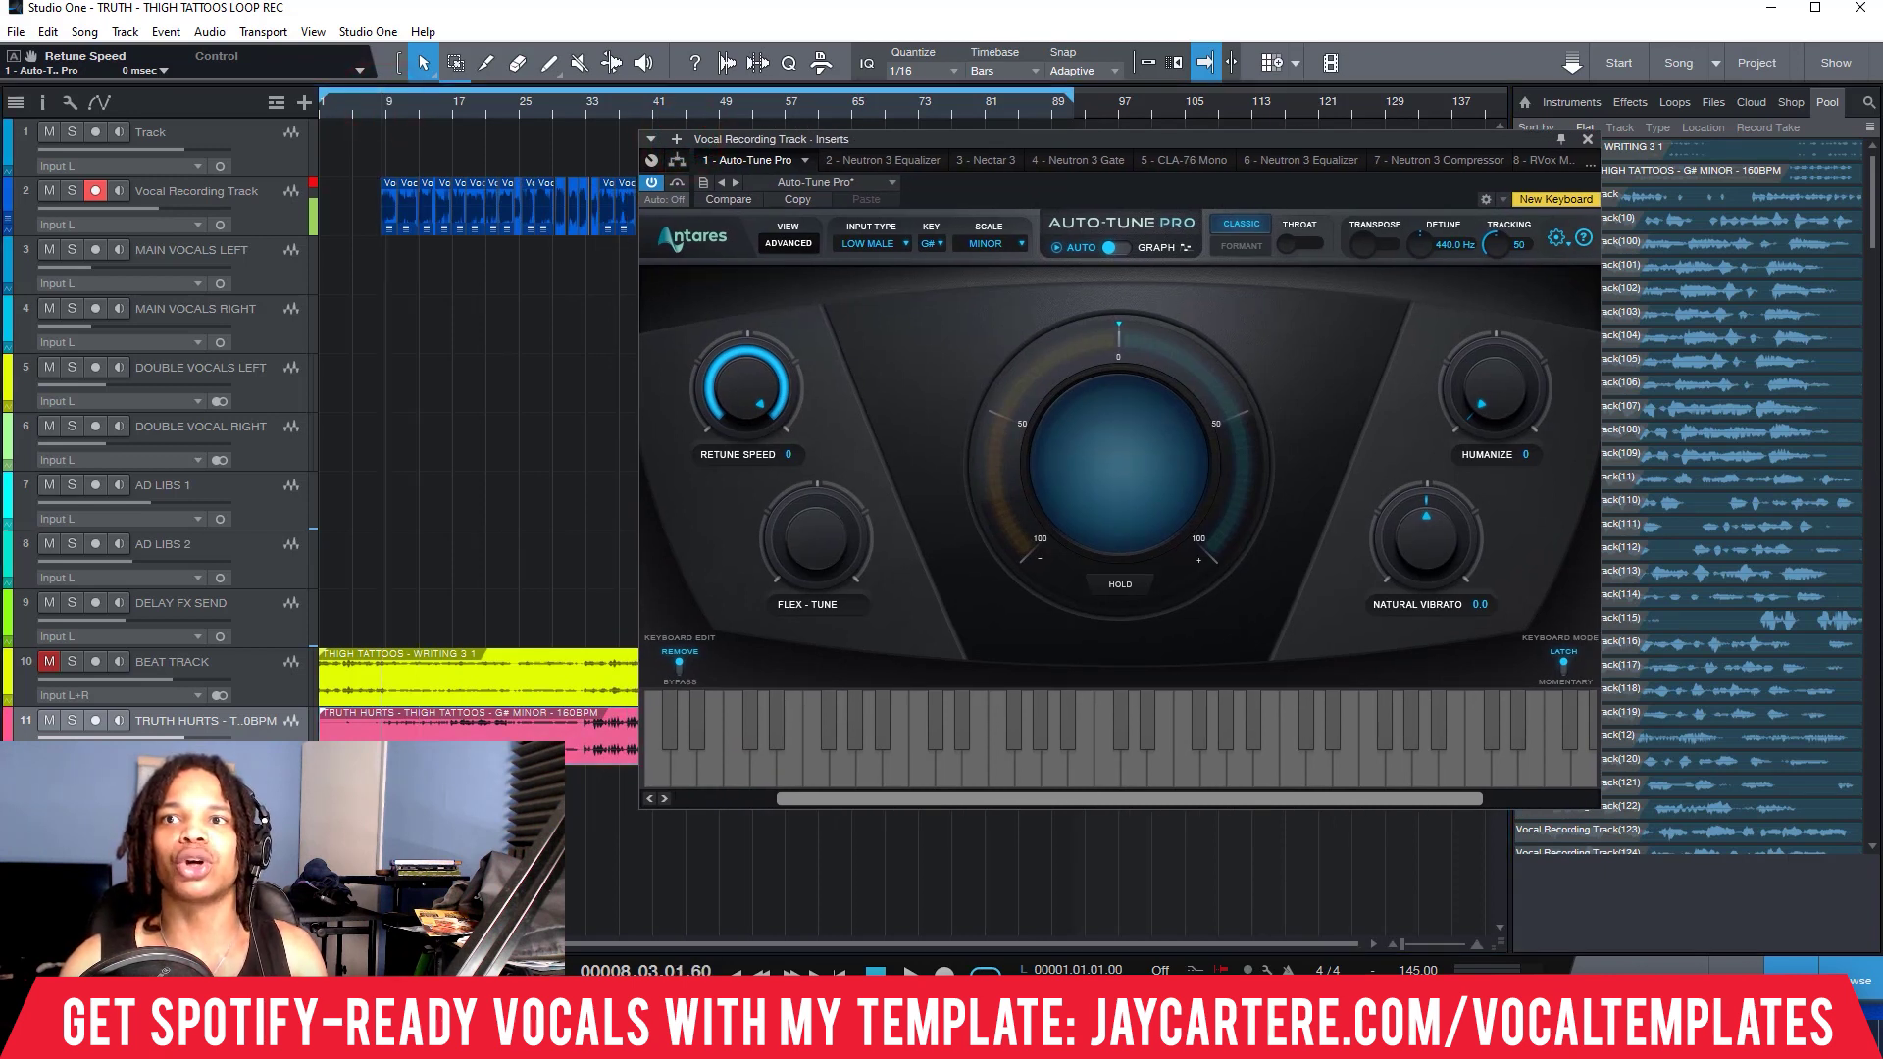
key(F3)
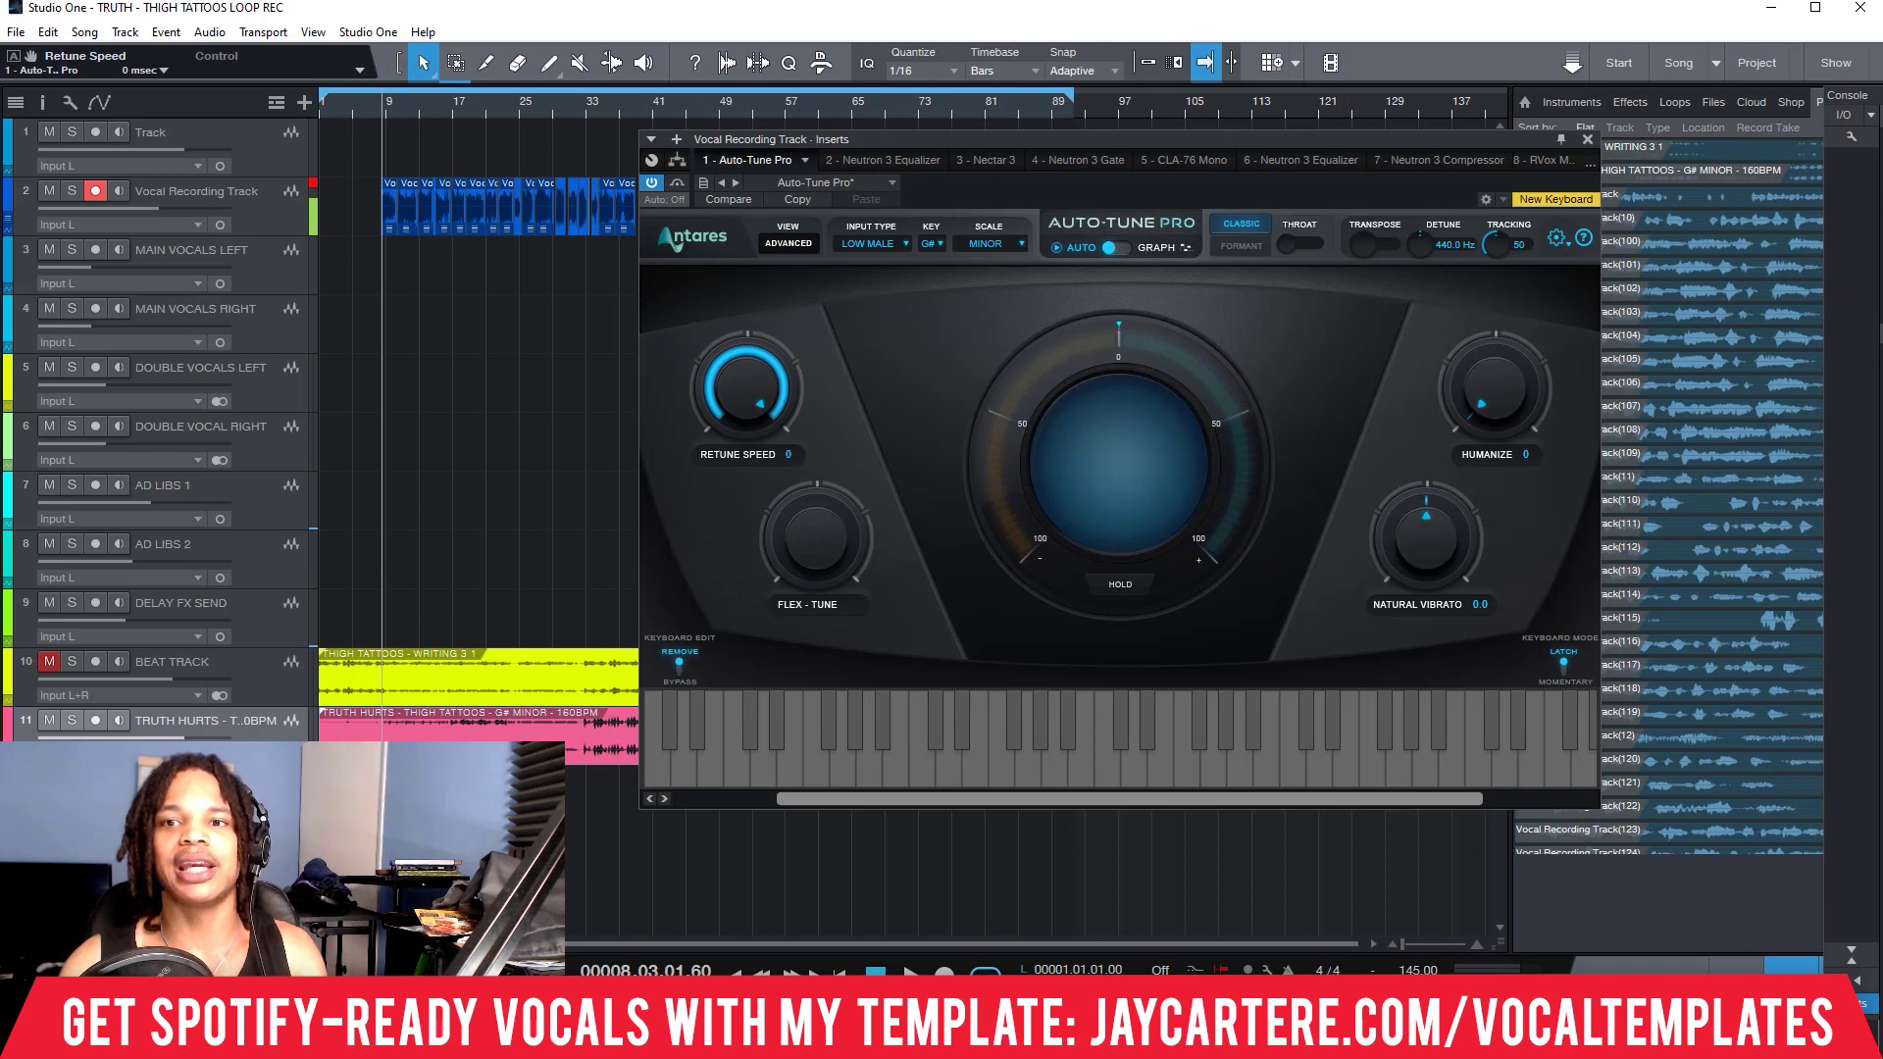
click(72, 190)
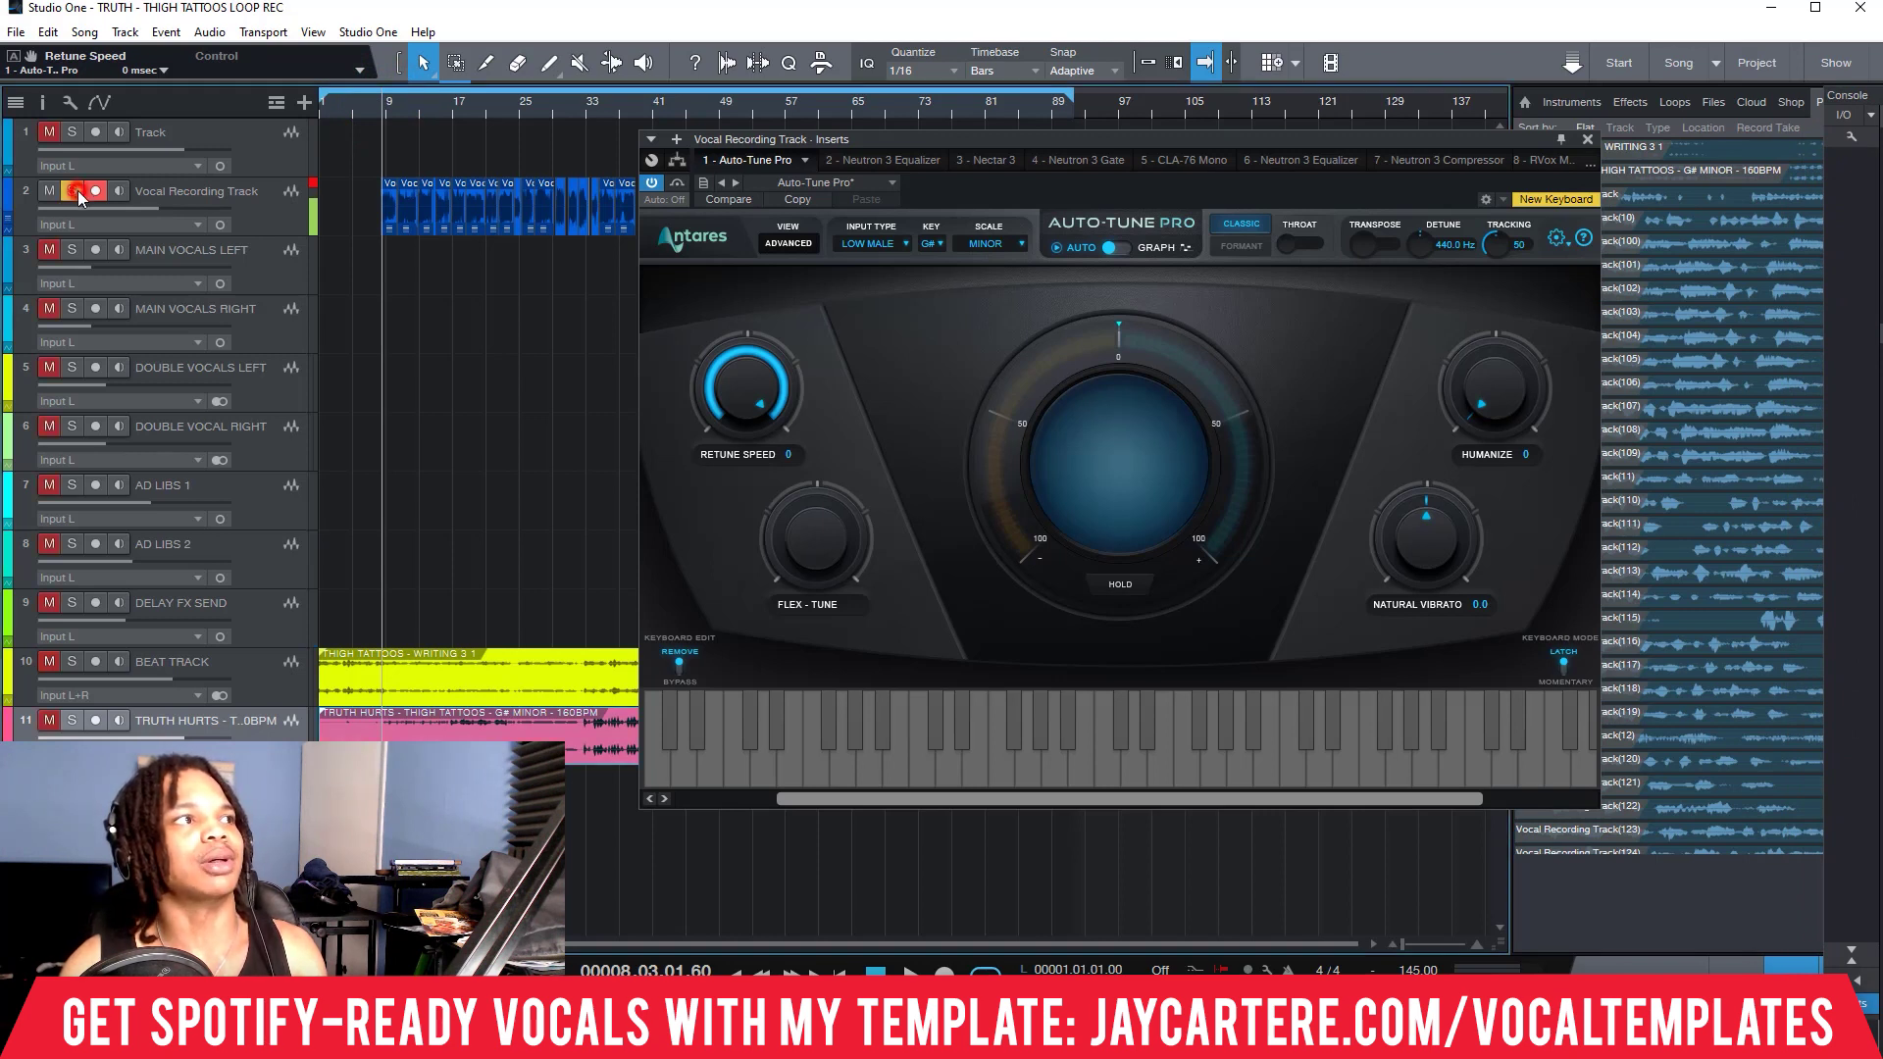
drag(985, 139, 1057, 149)
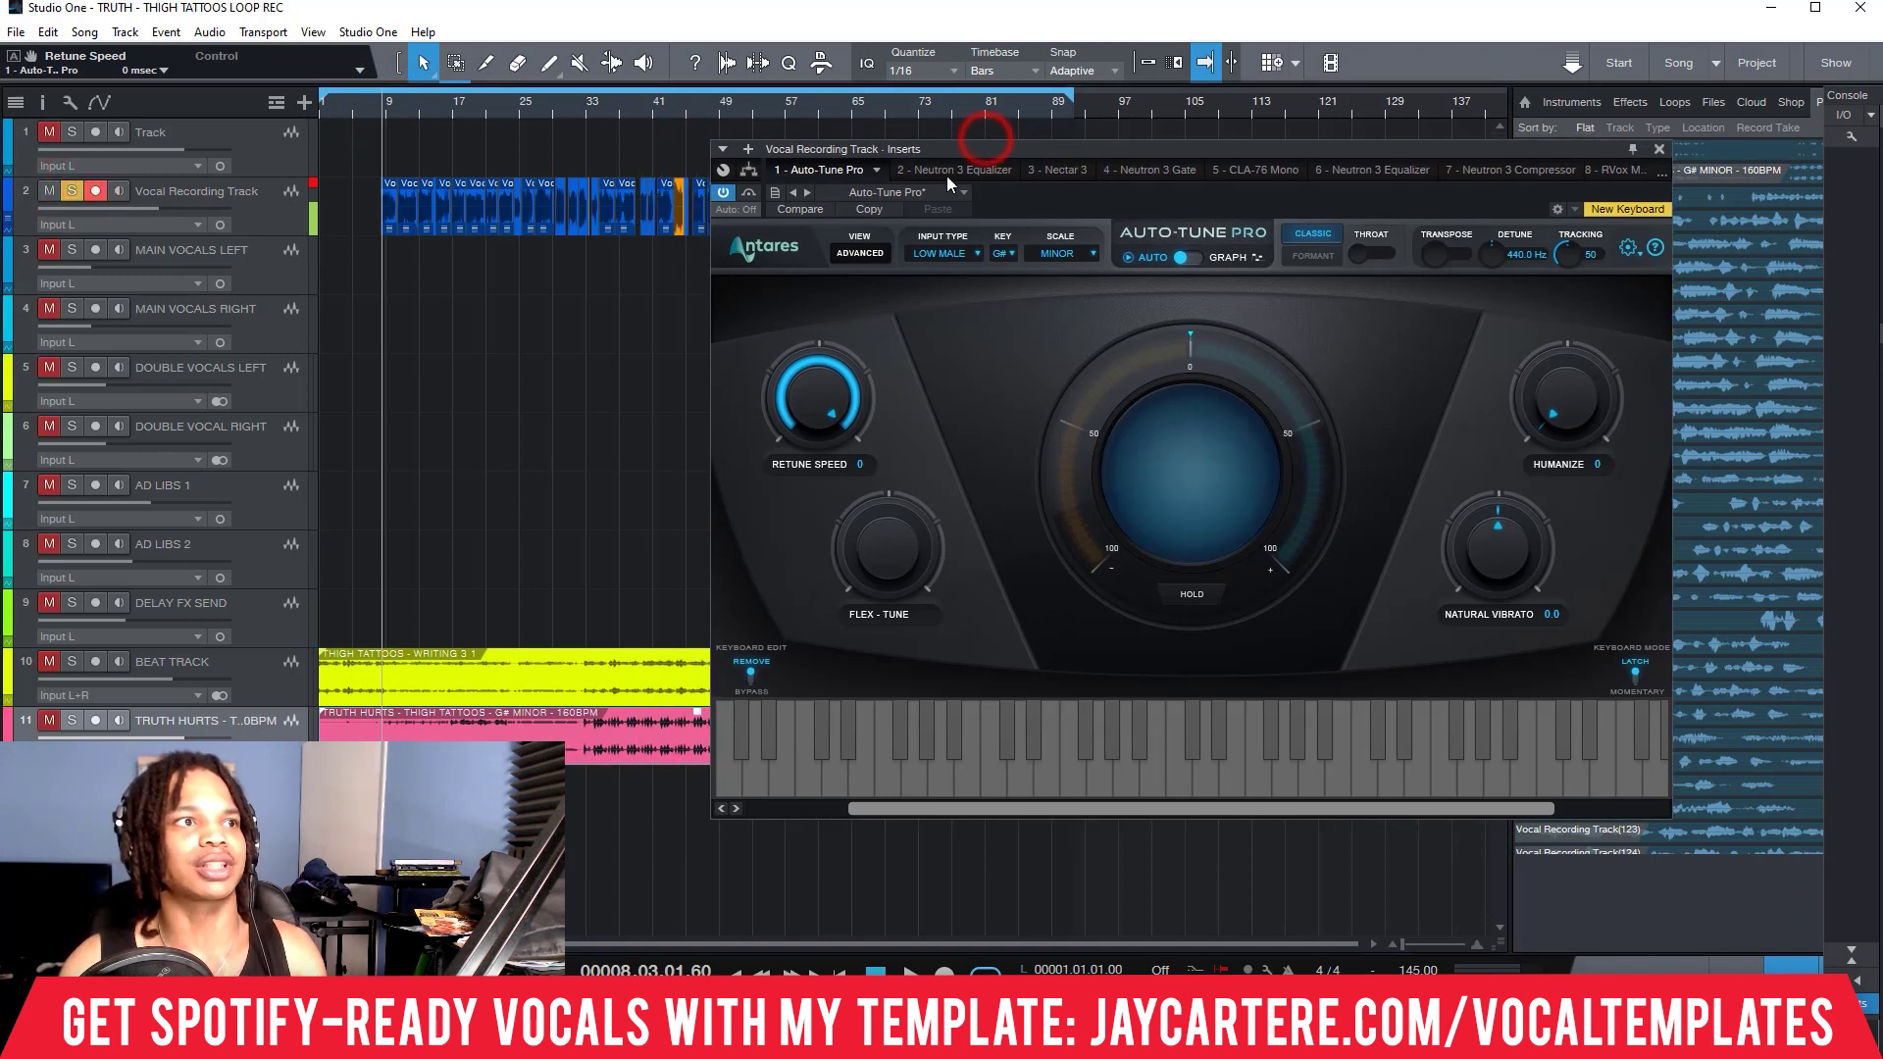
Set the Auto-Tune Pro Retune Speed to 6 and play the soloed vocals from about bar 8.
click(861, 464)
text(6)
click(982, 144)
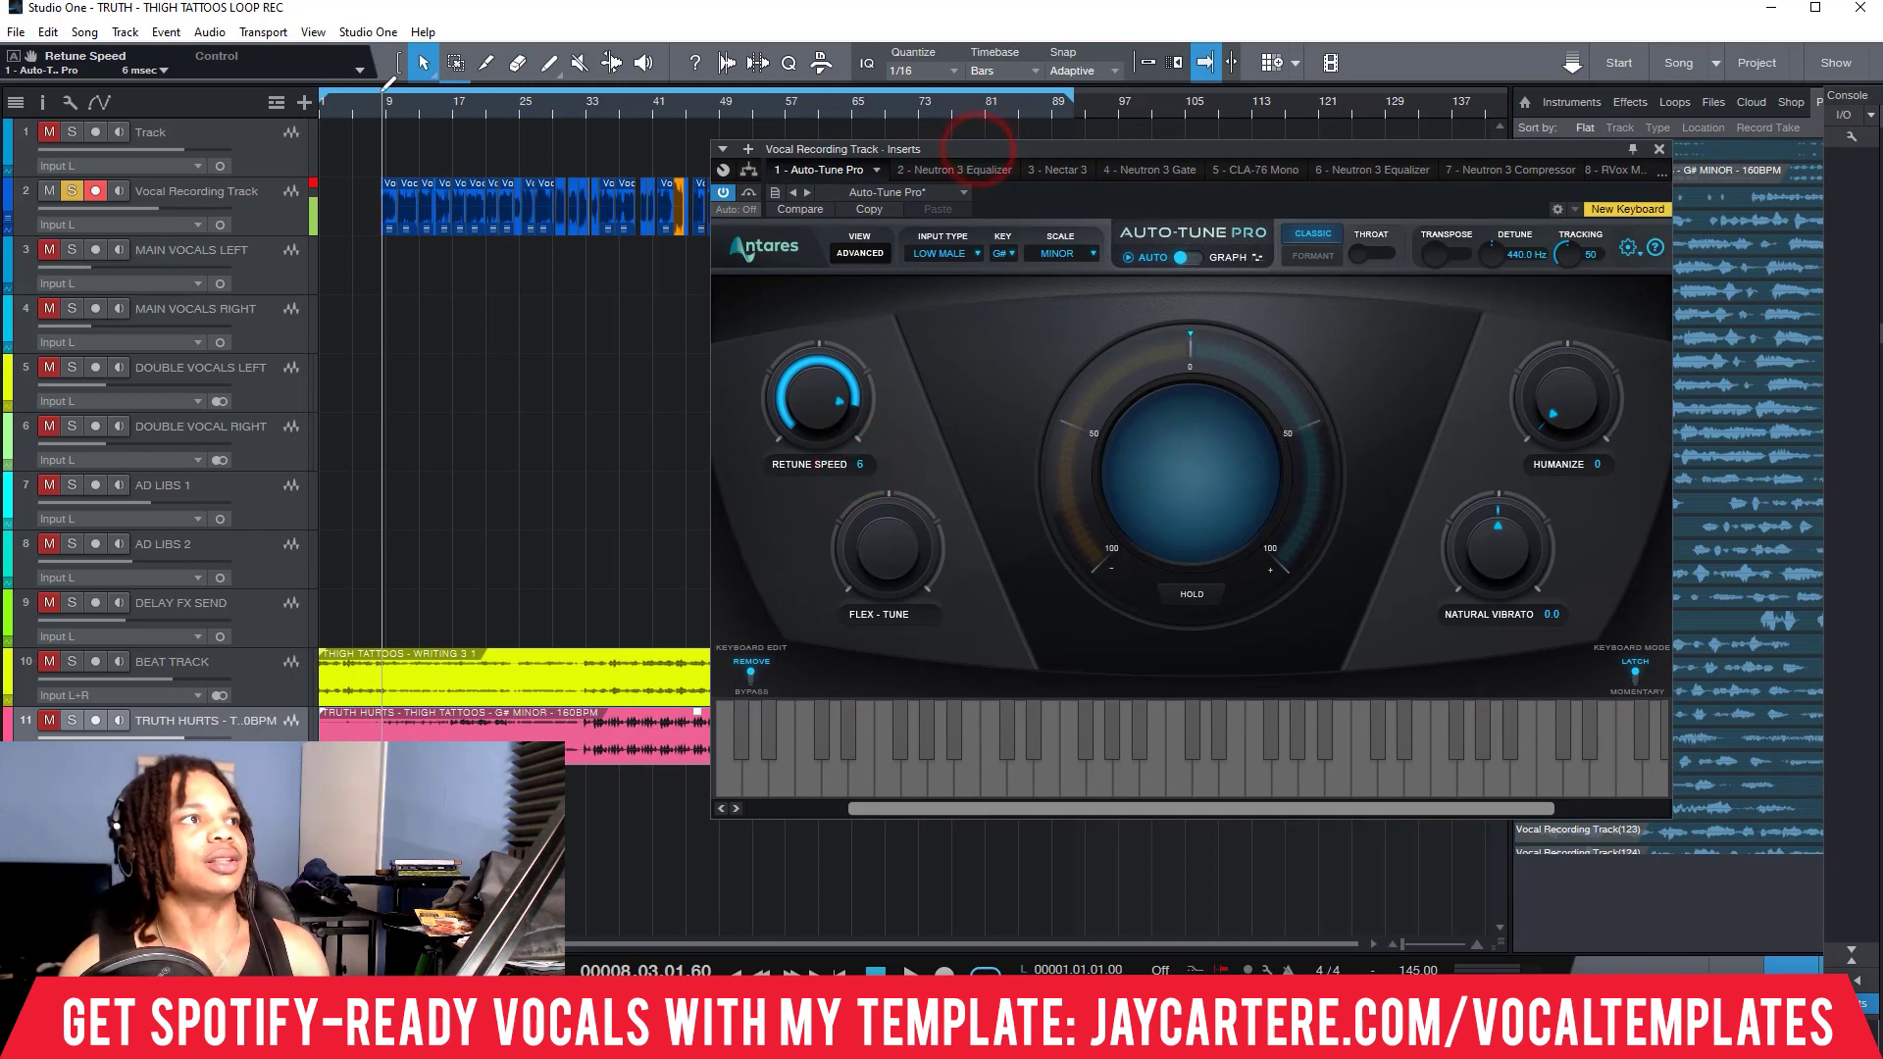
key(space)
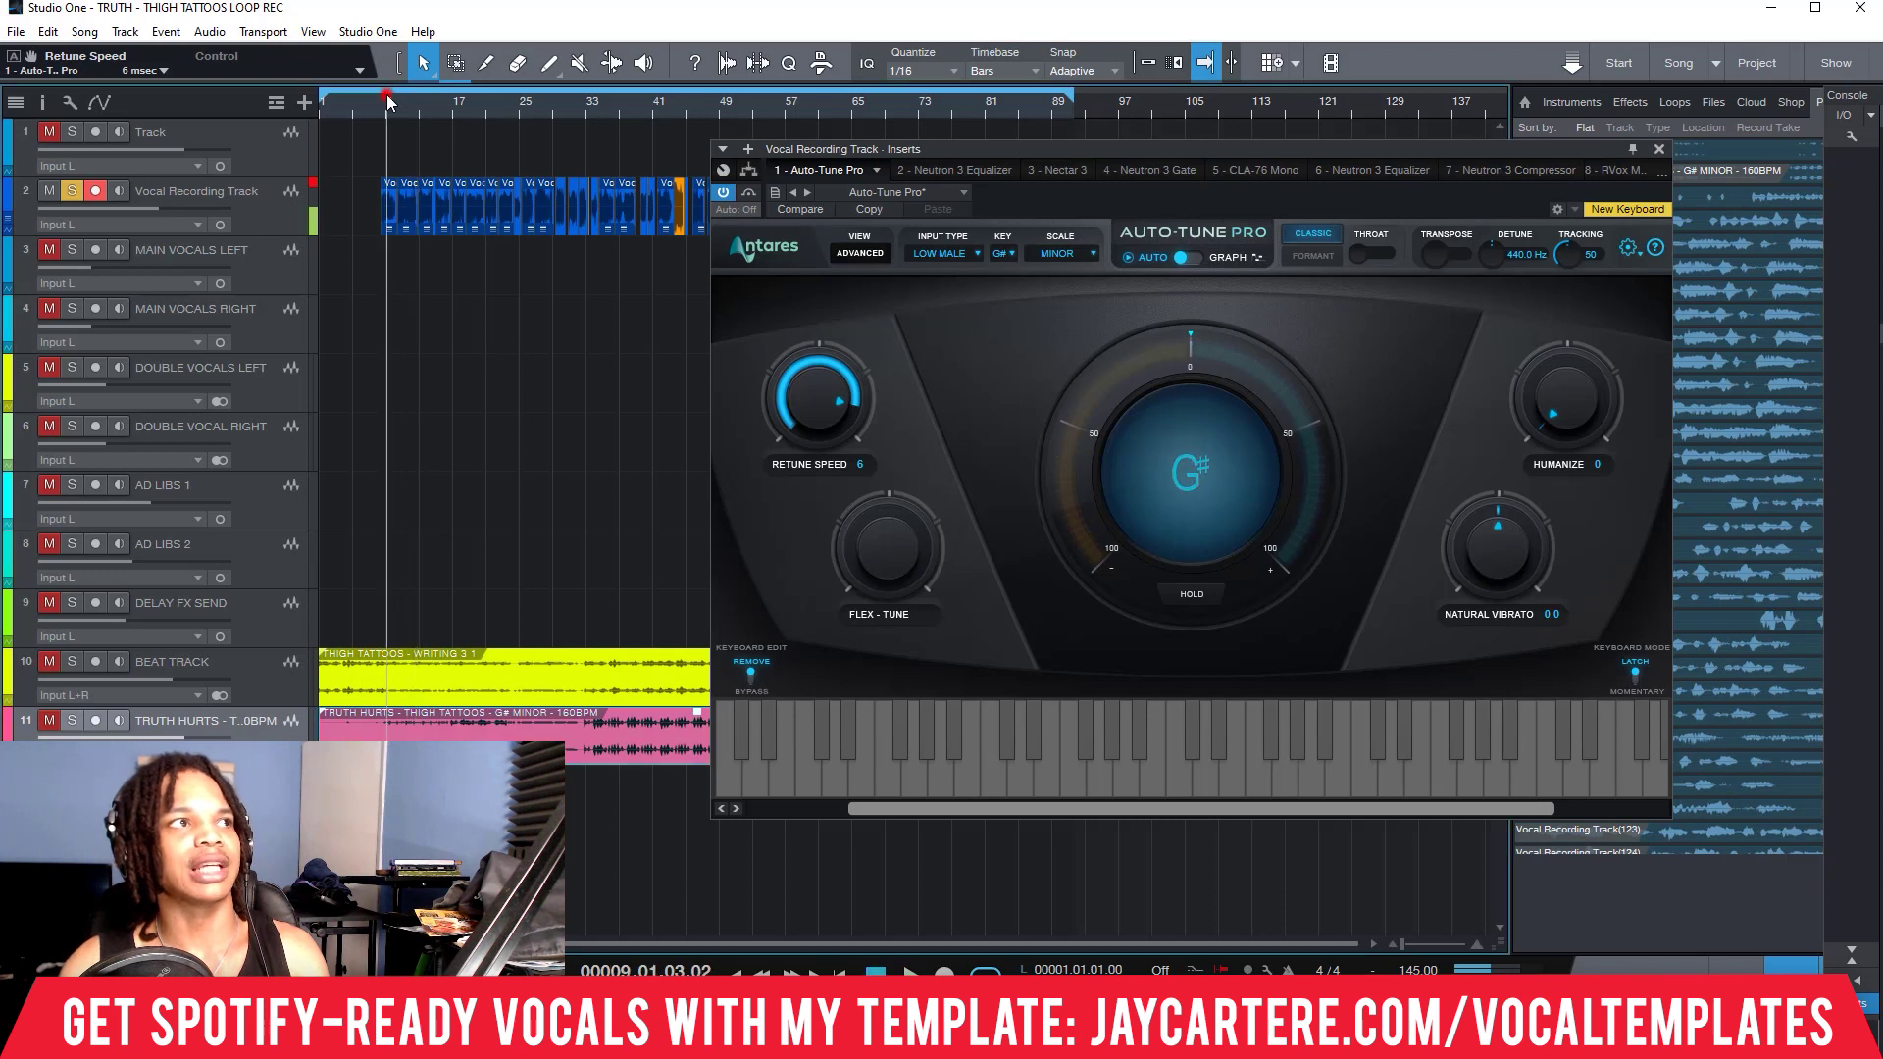
click(383, 106)
key(space)
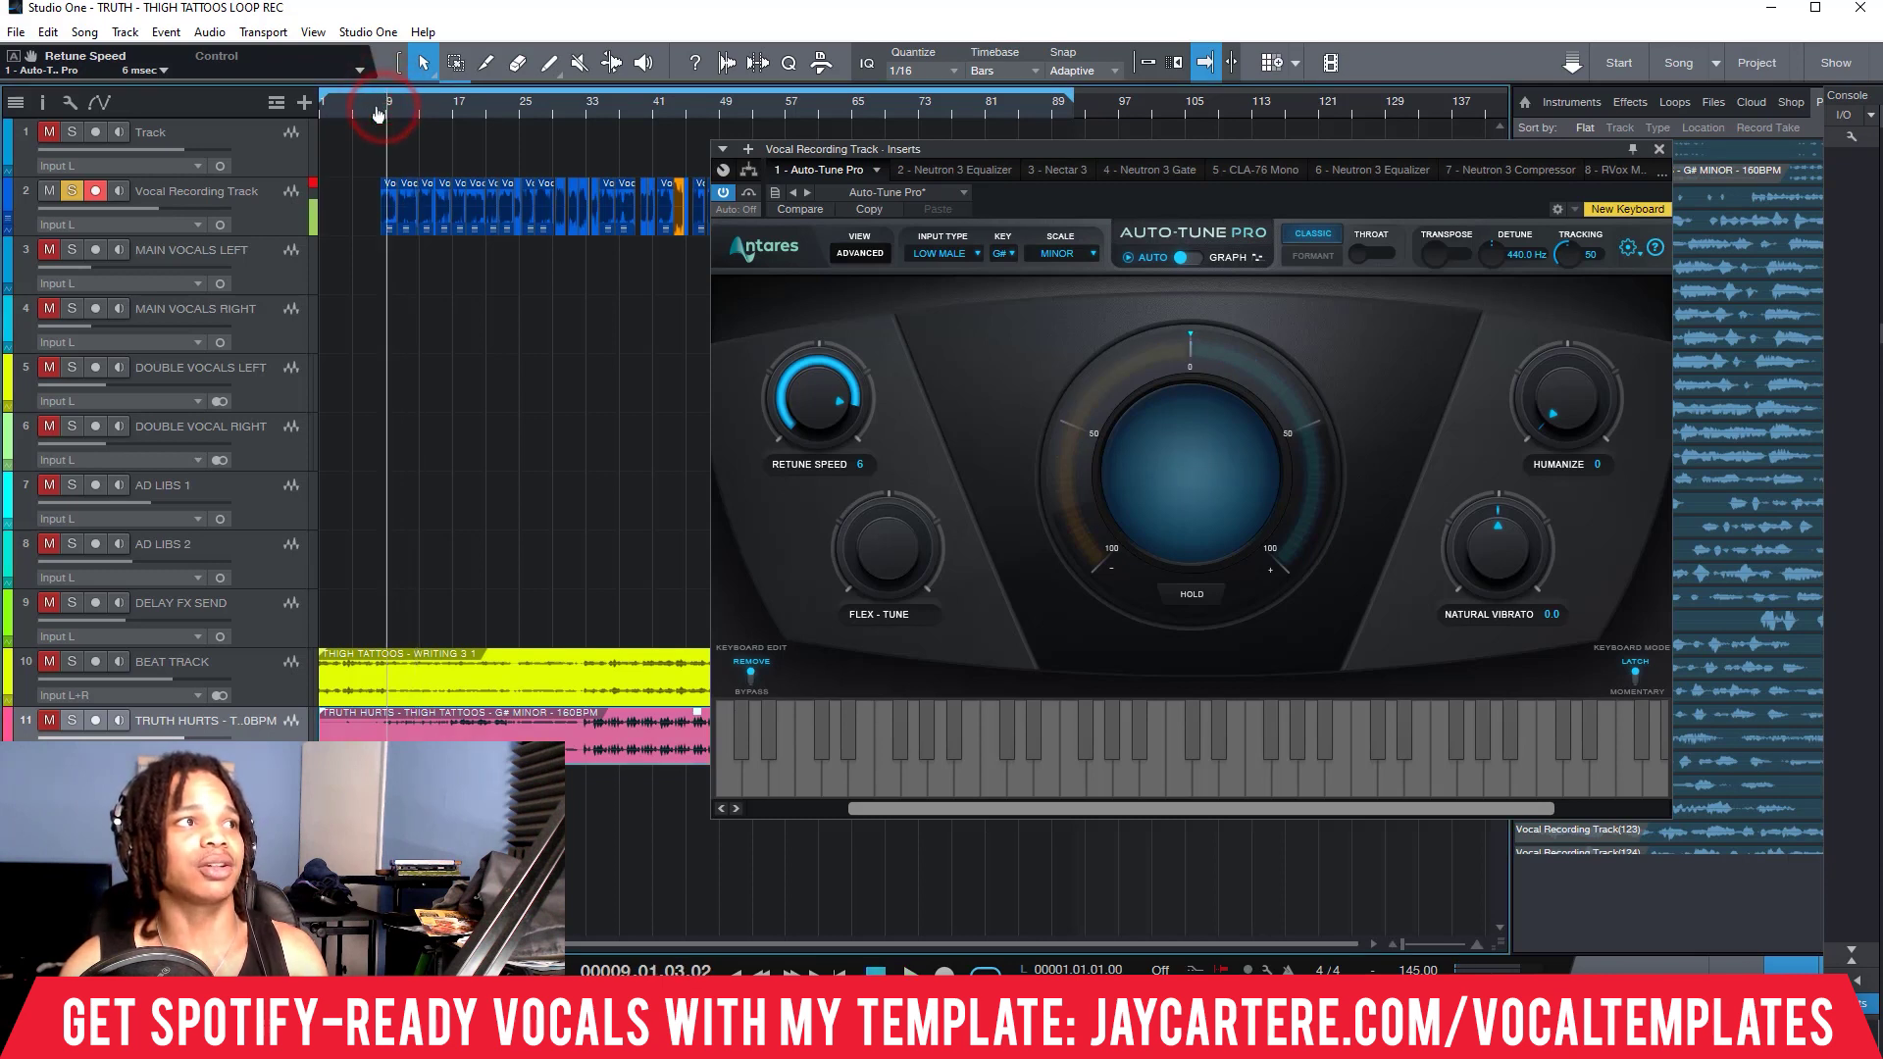
Set the Retune Speed to 0 and audition the vocals from about bar 7.
click(377, 108)
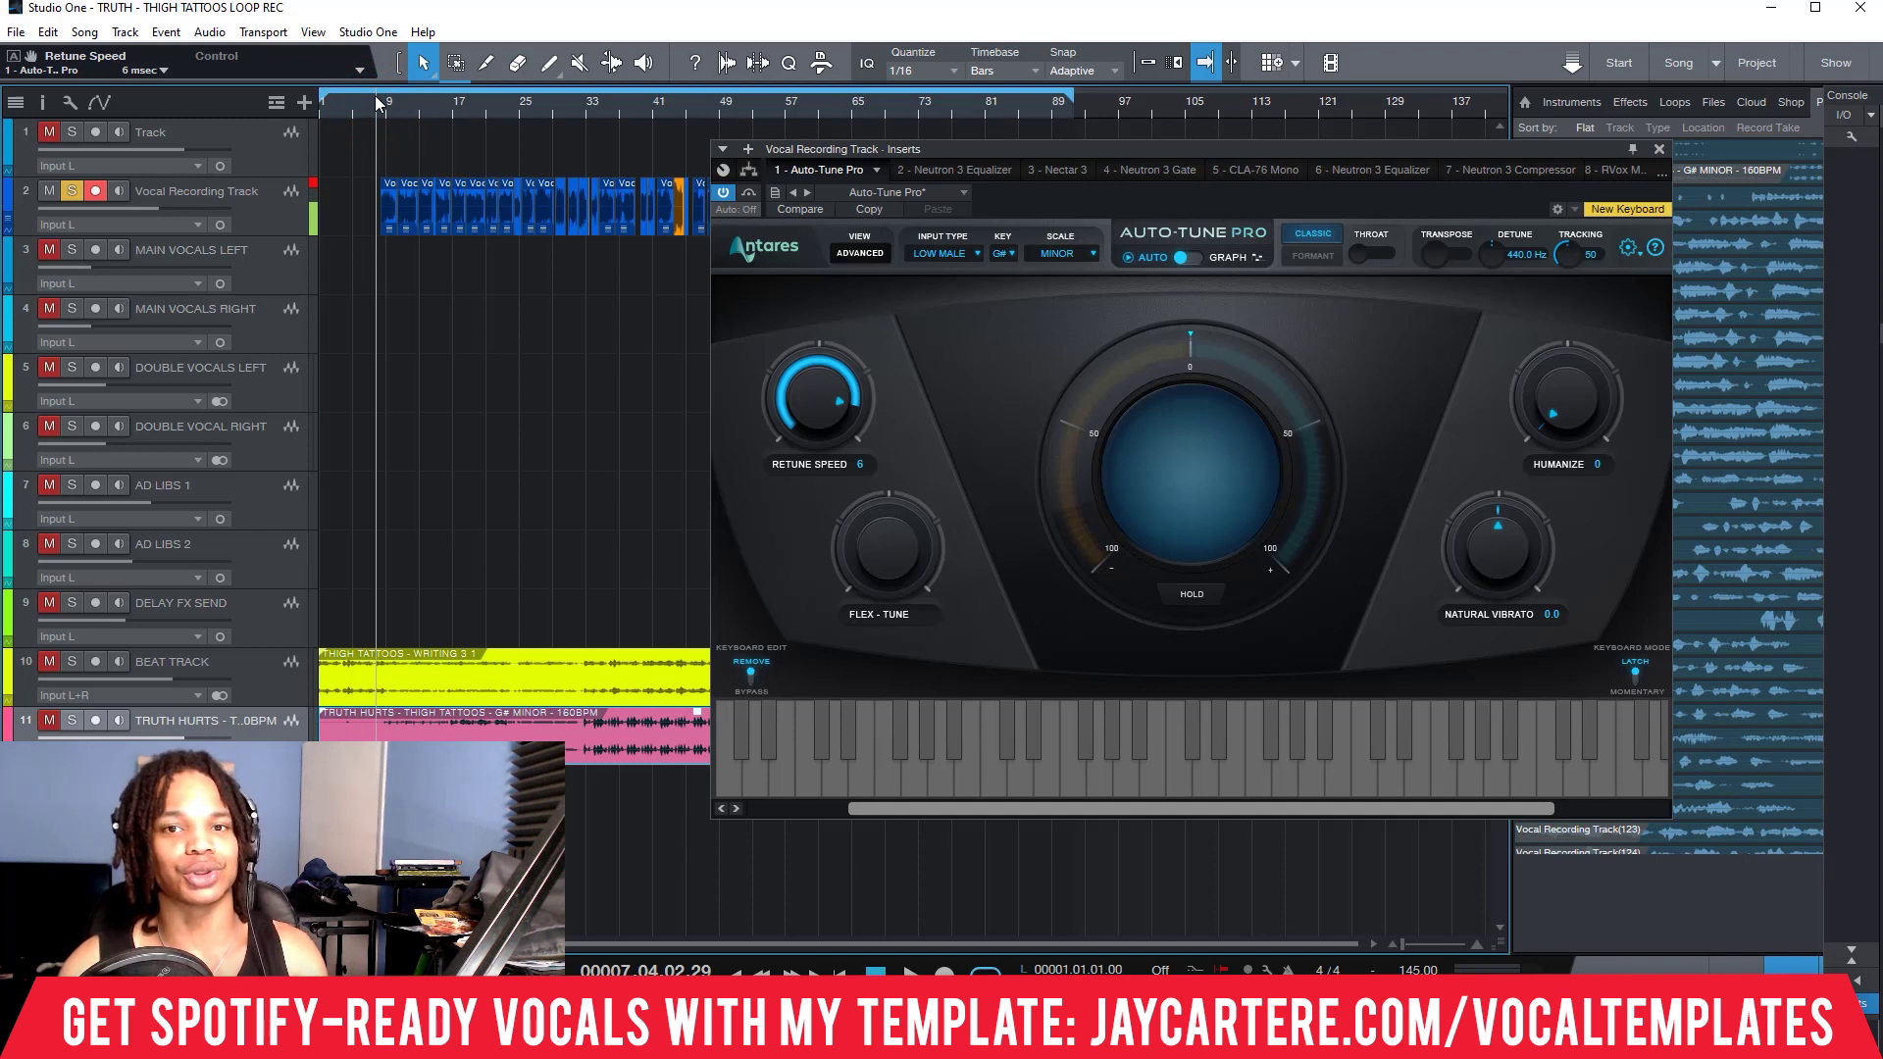
drag(779, 372, 816, 414)
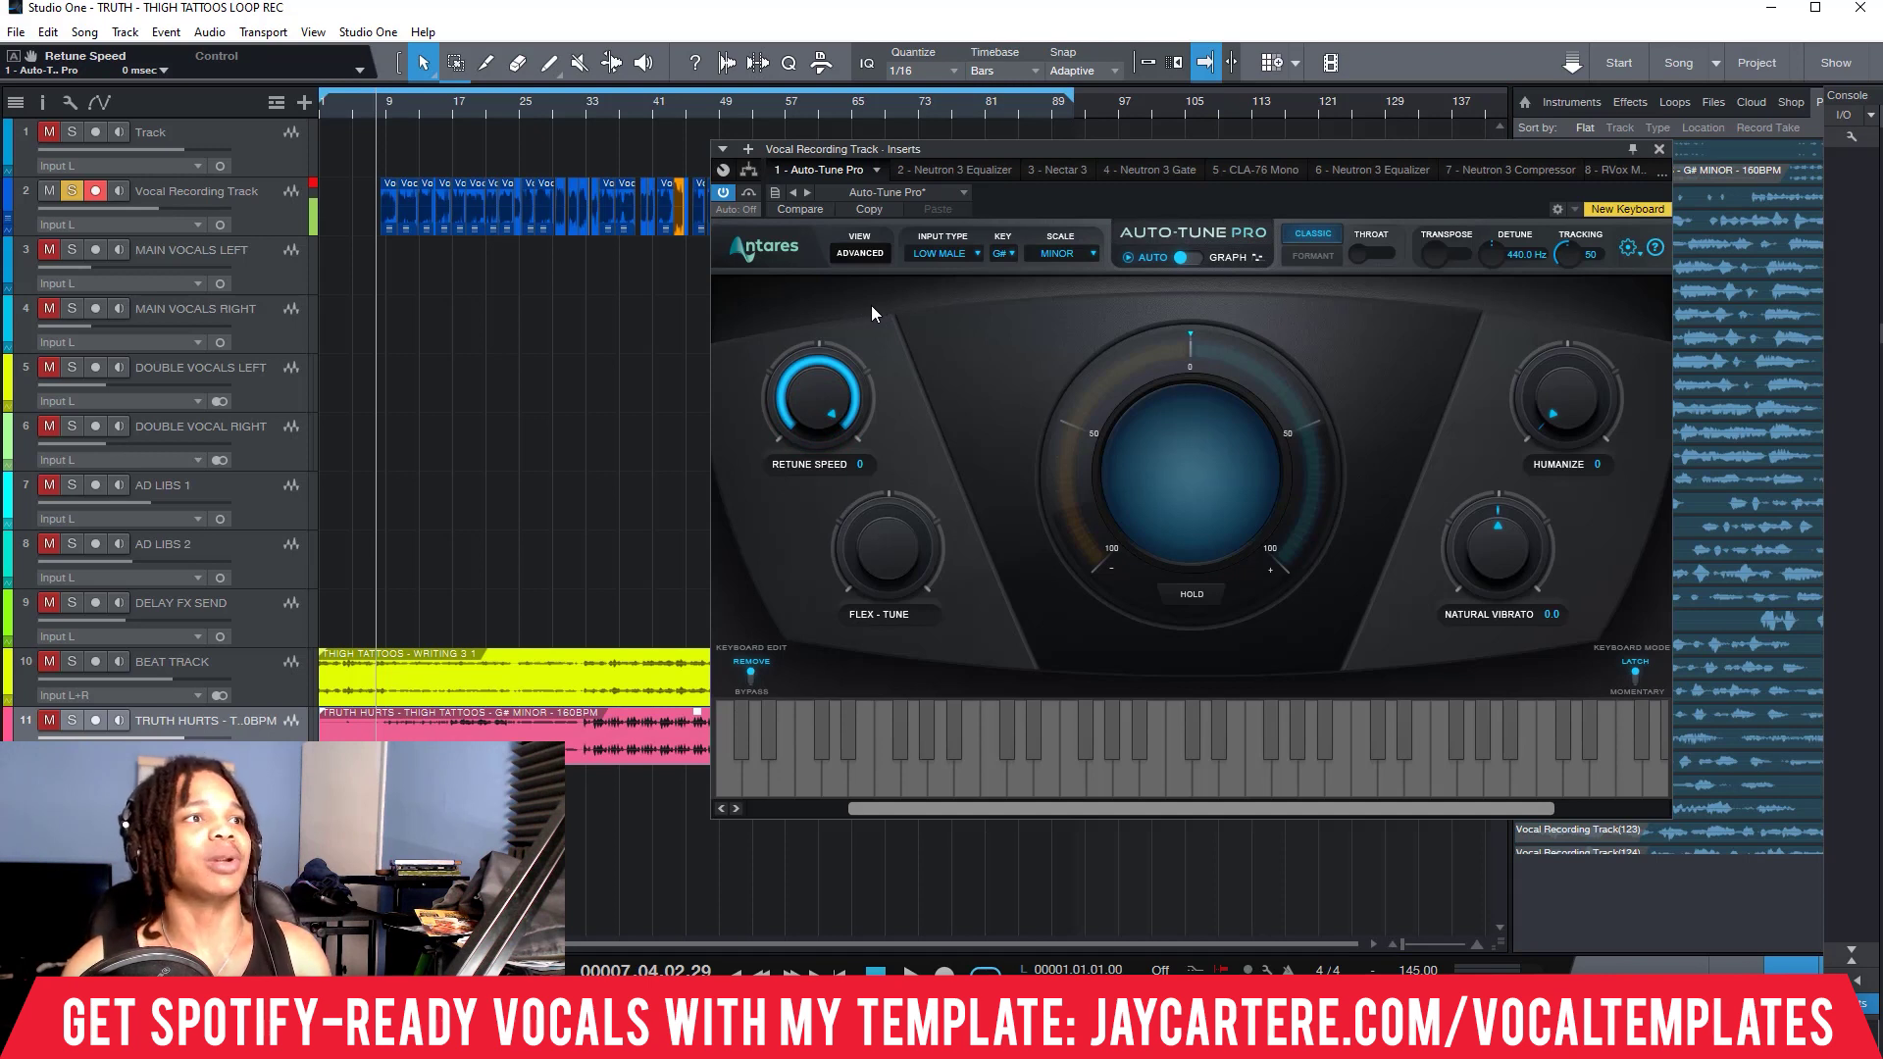
key(space)
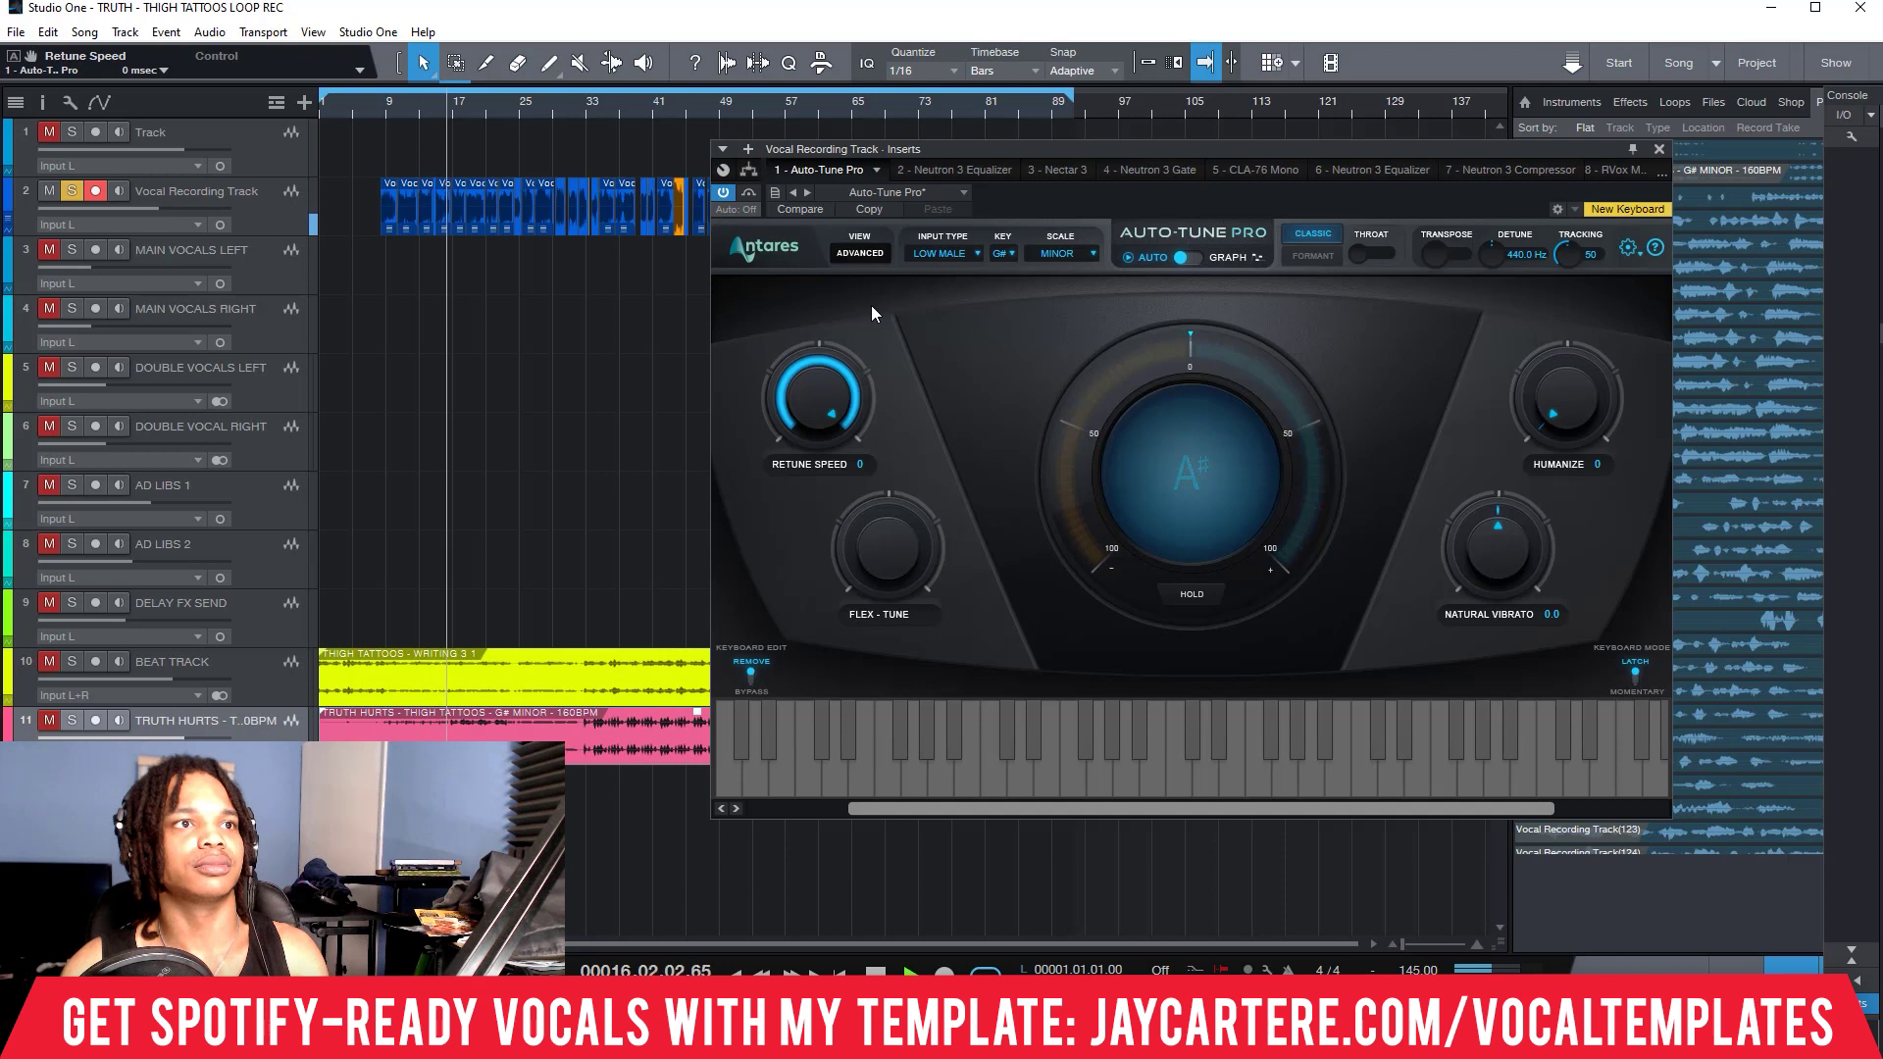
key(space)
Set the Retune Speed to 20 and audition the vocals from about bar 7.
click(382, 115)
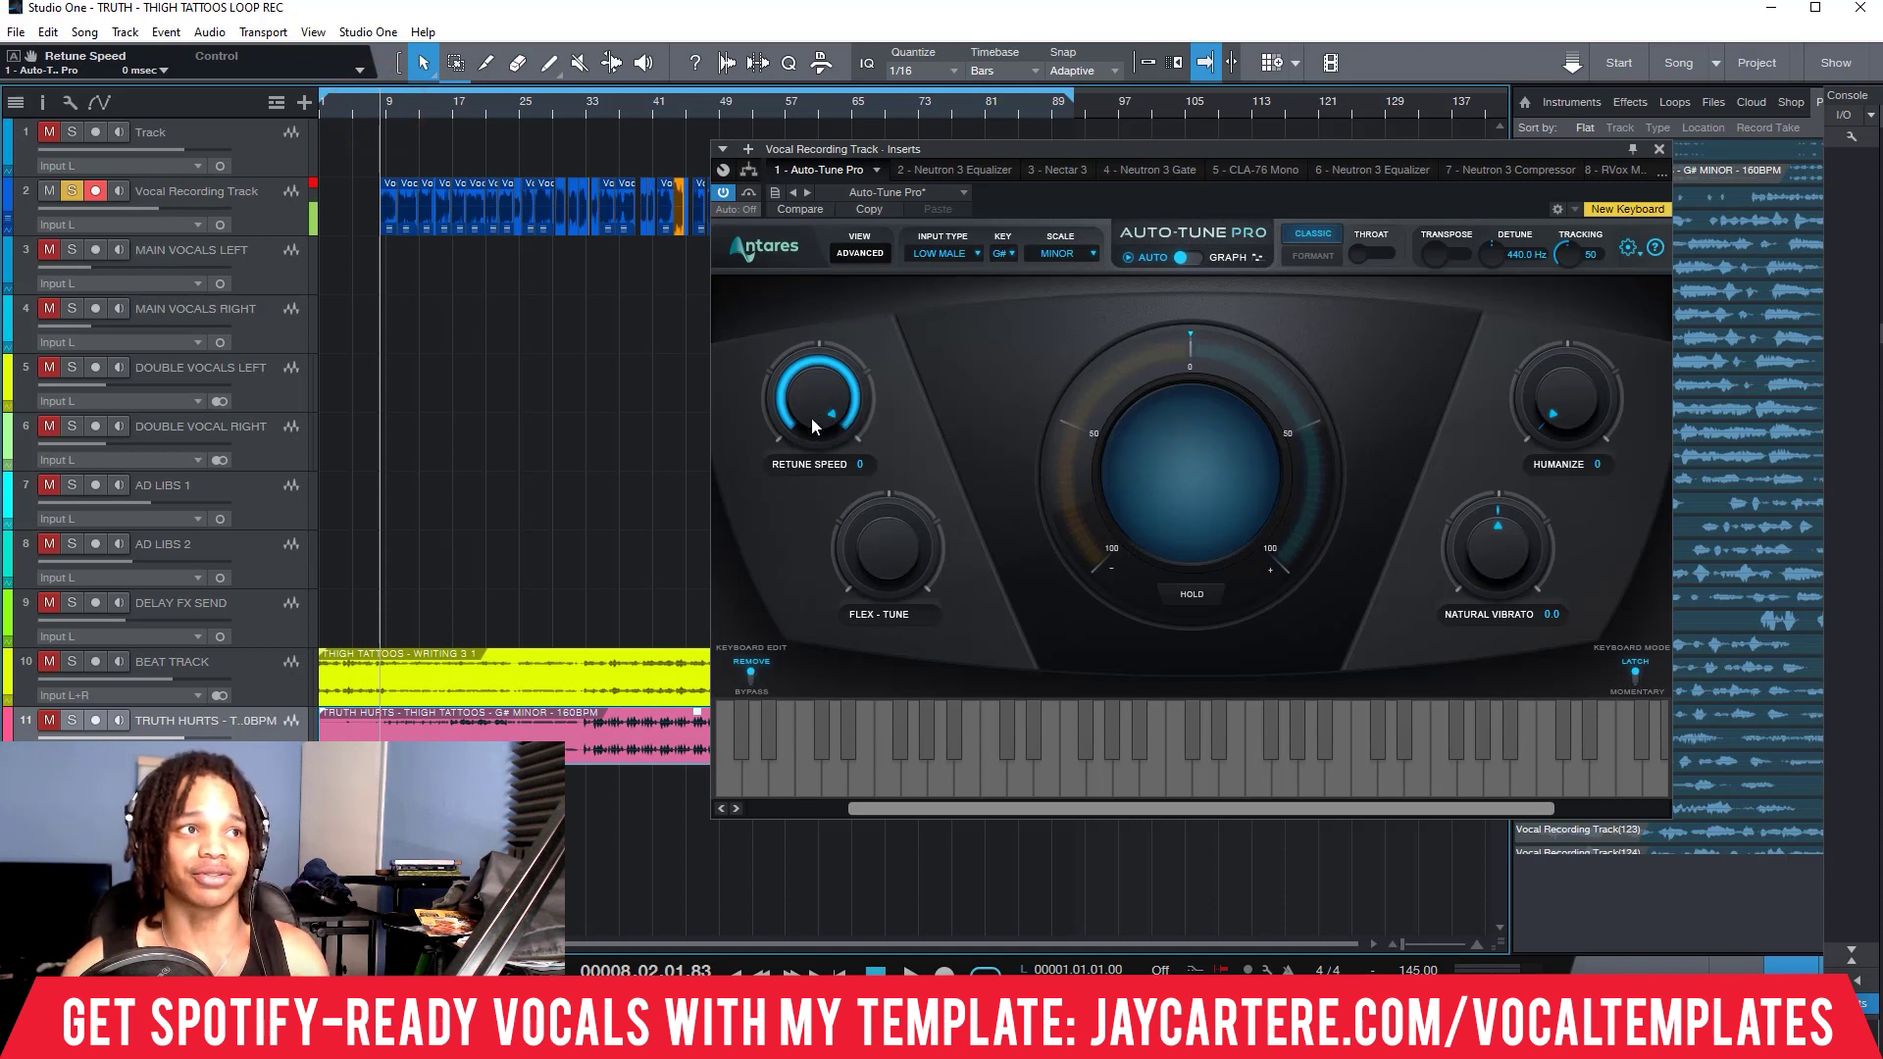
click(826, 383)
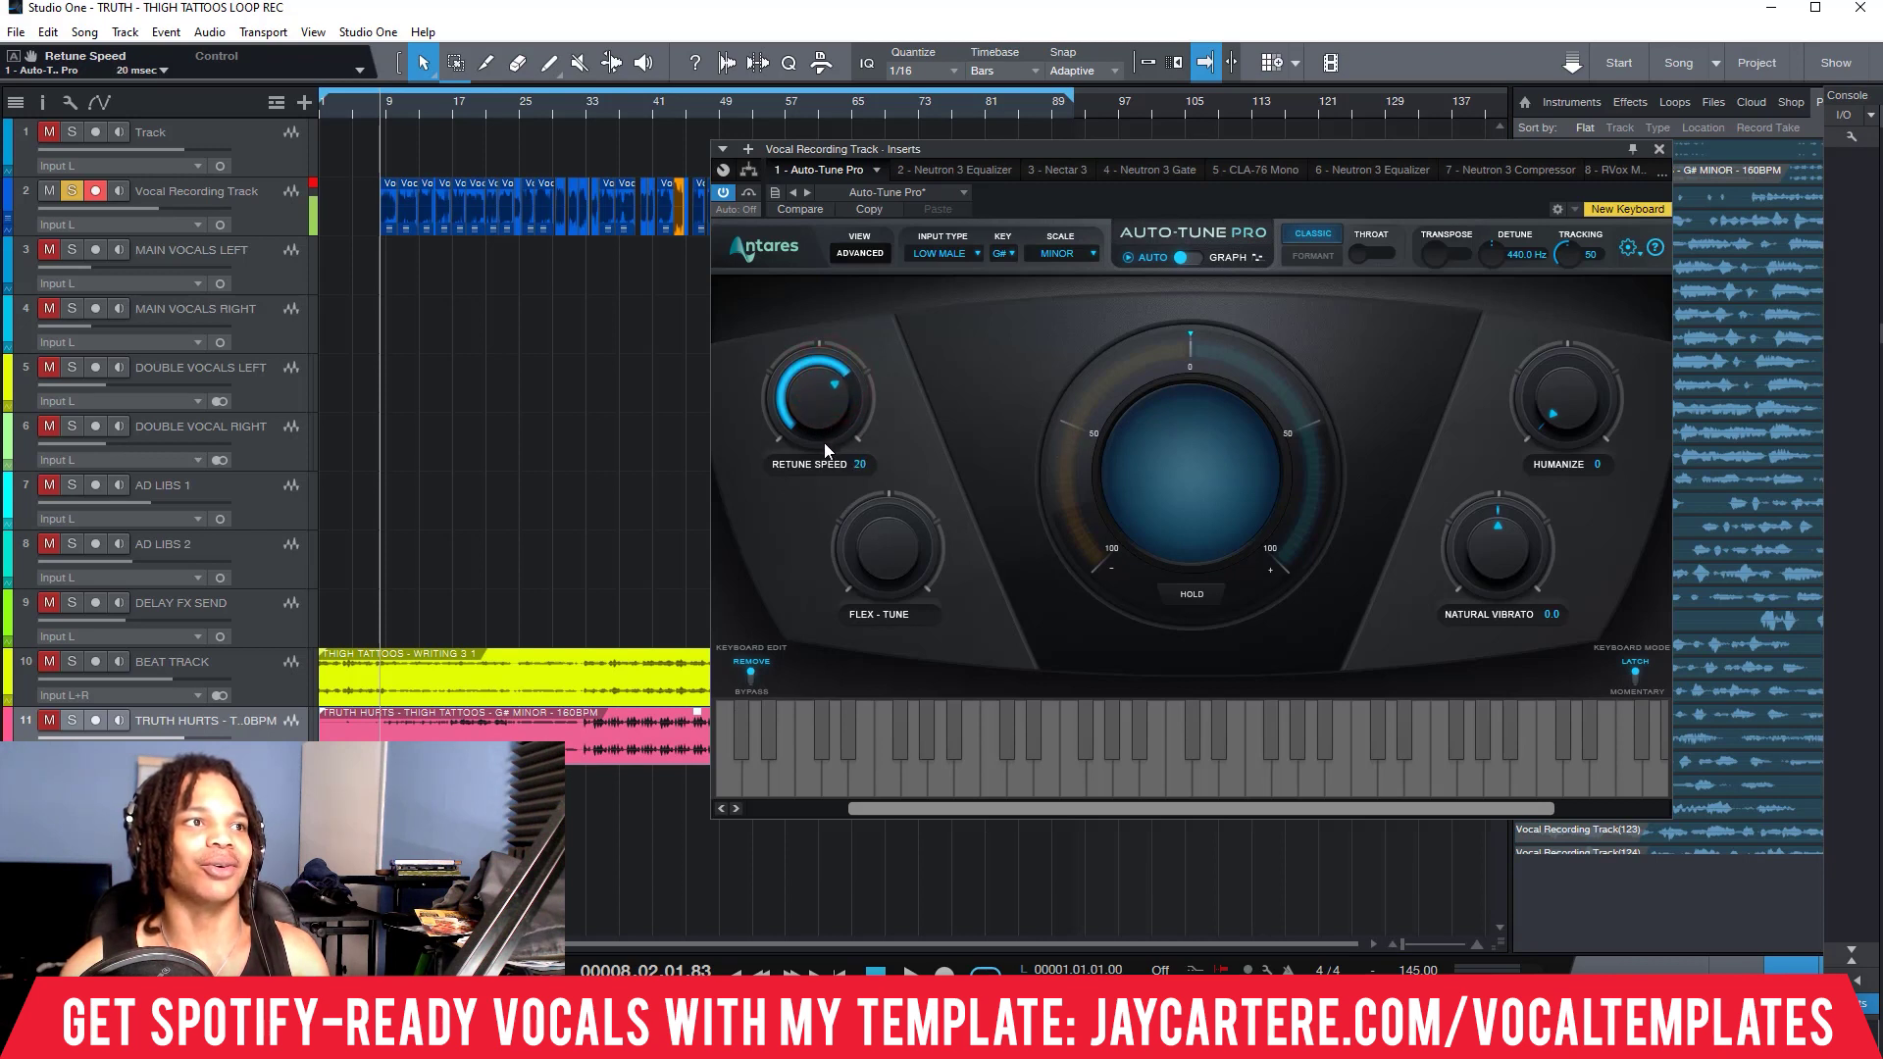
click(377, 126)
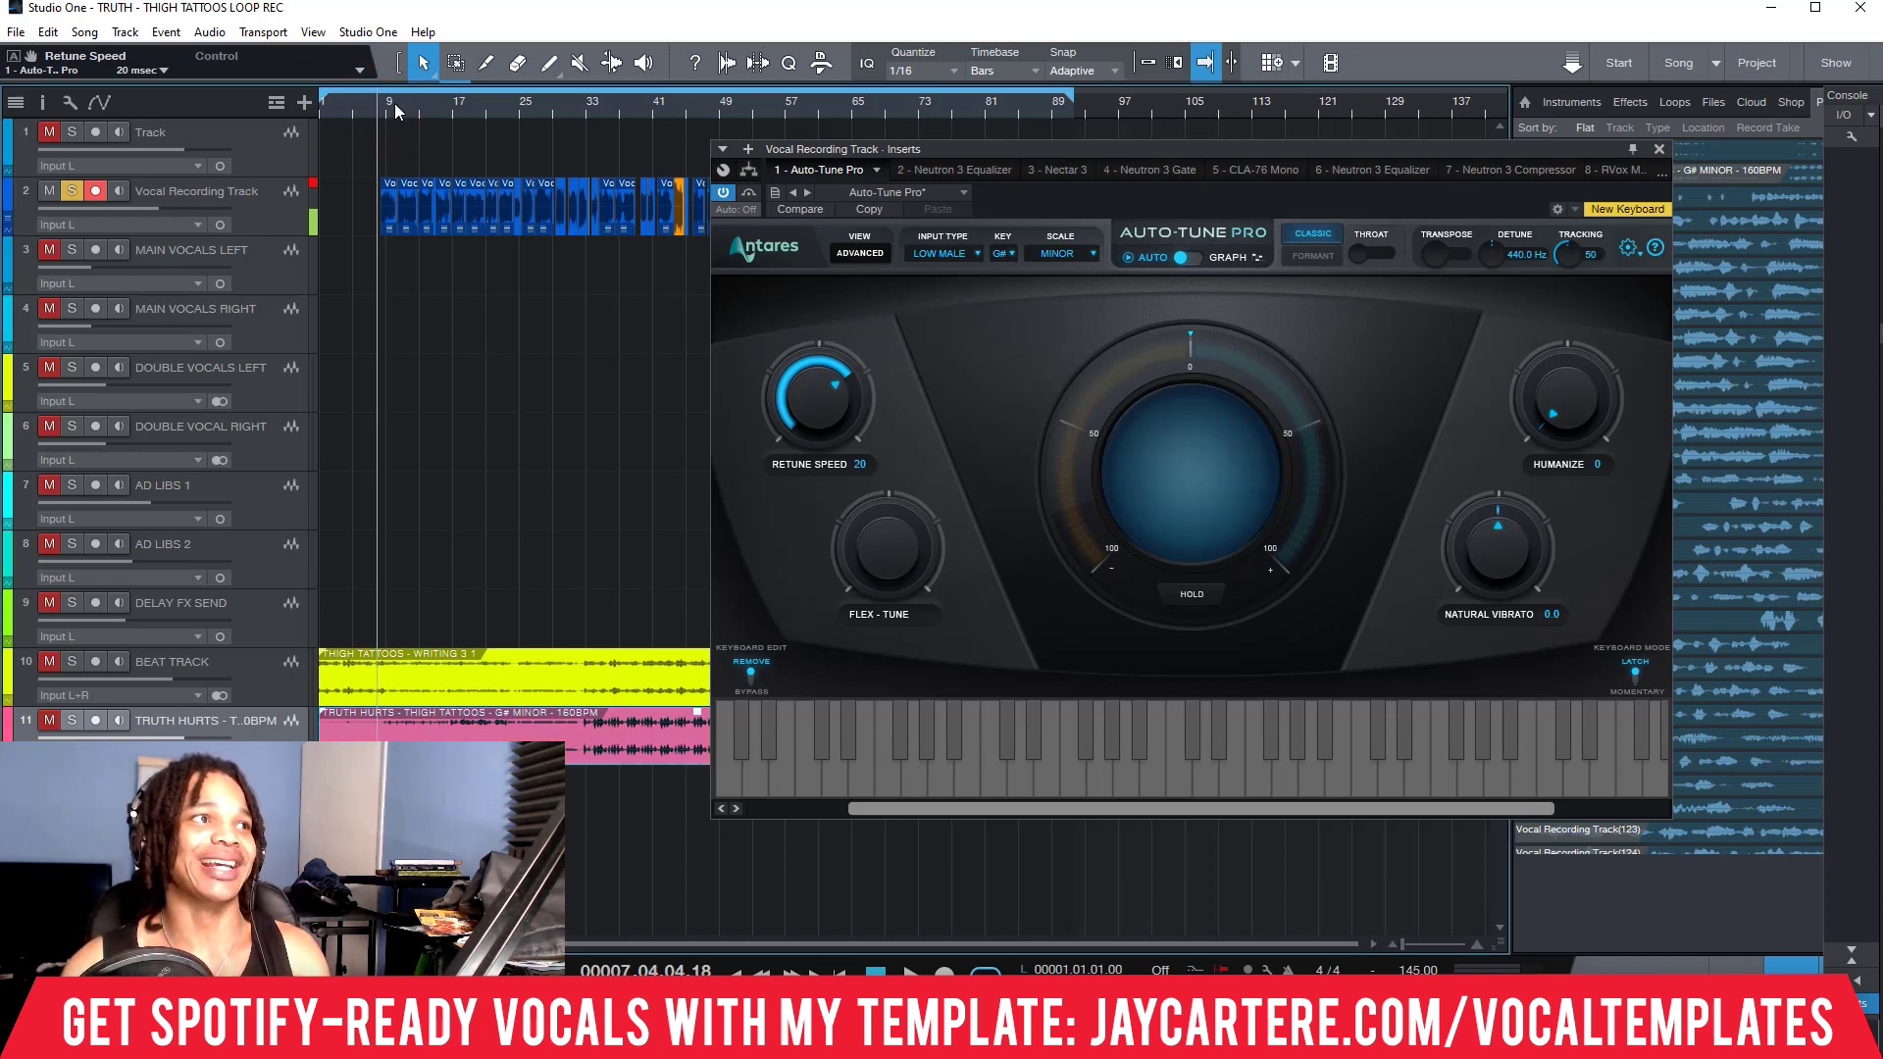
drag(388, 96, 402, 131)
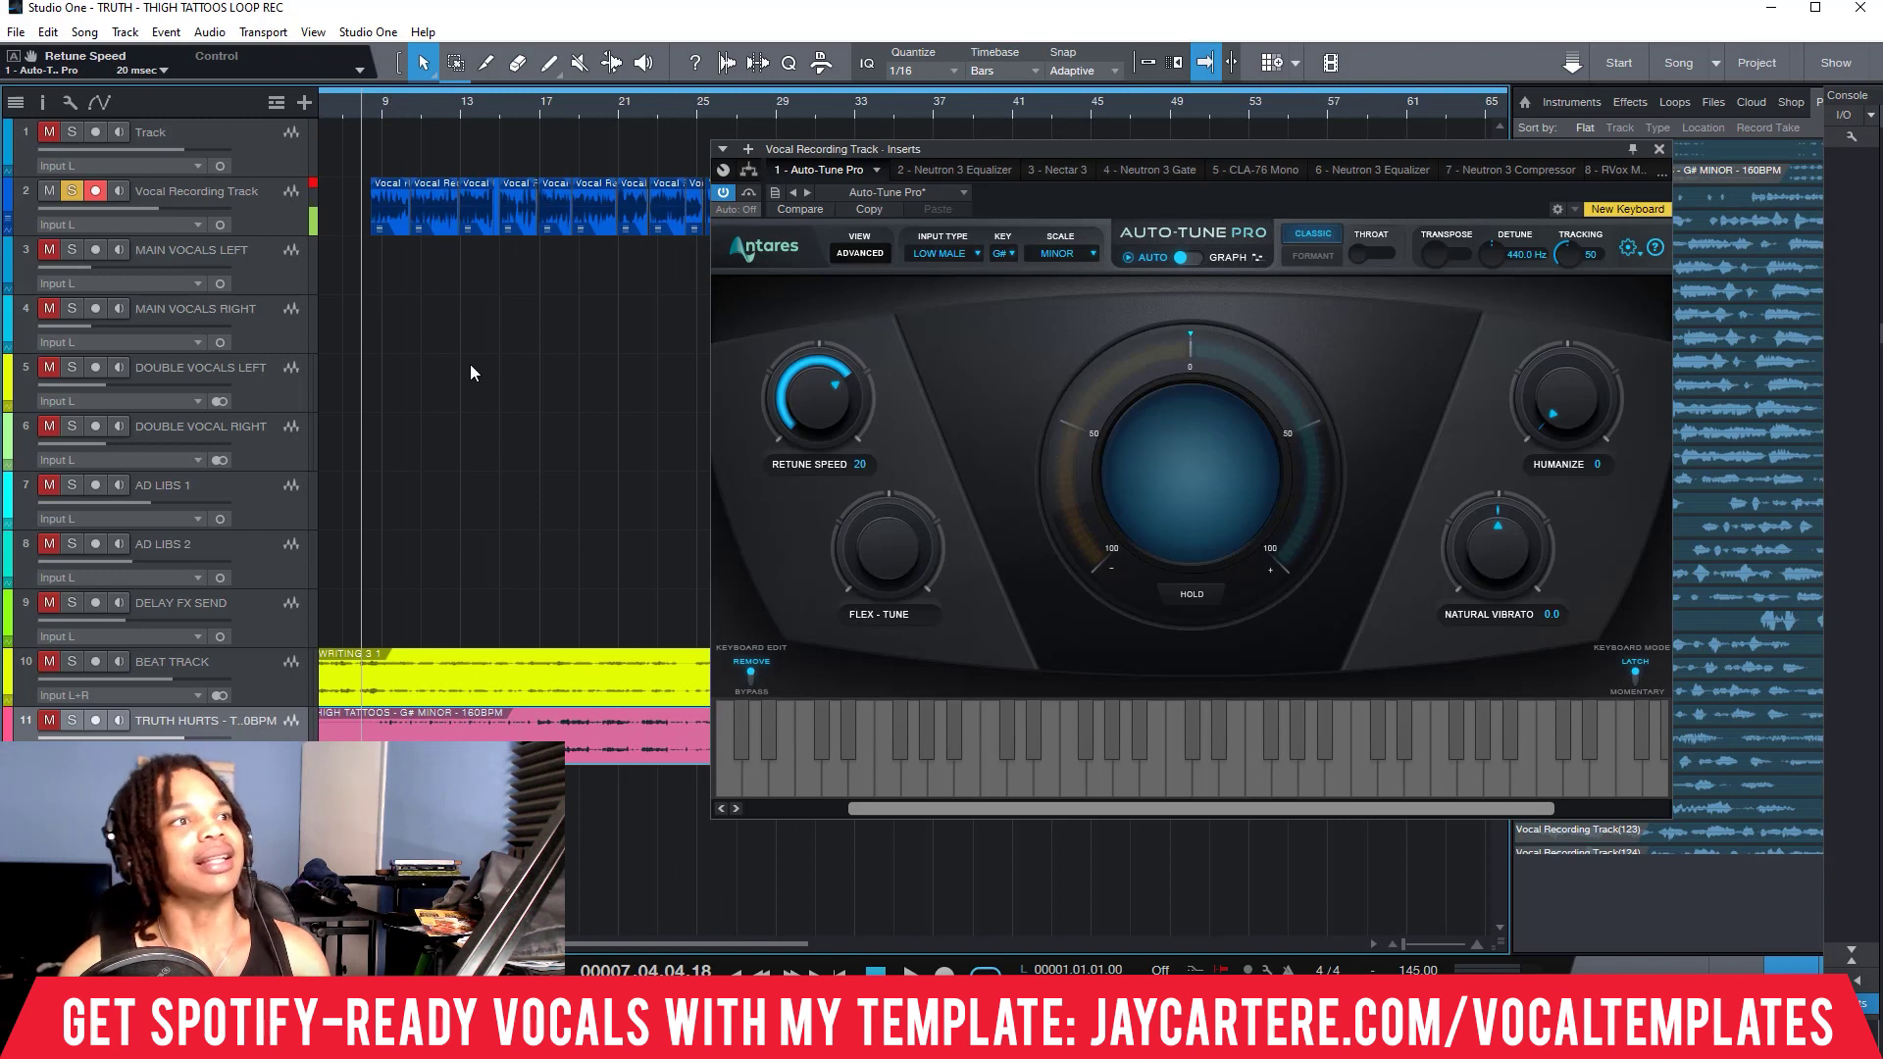
key(space)
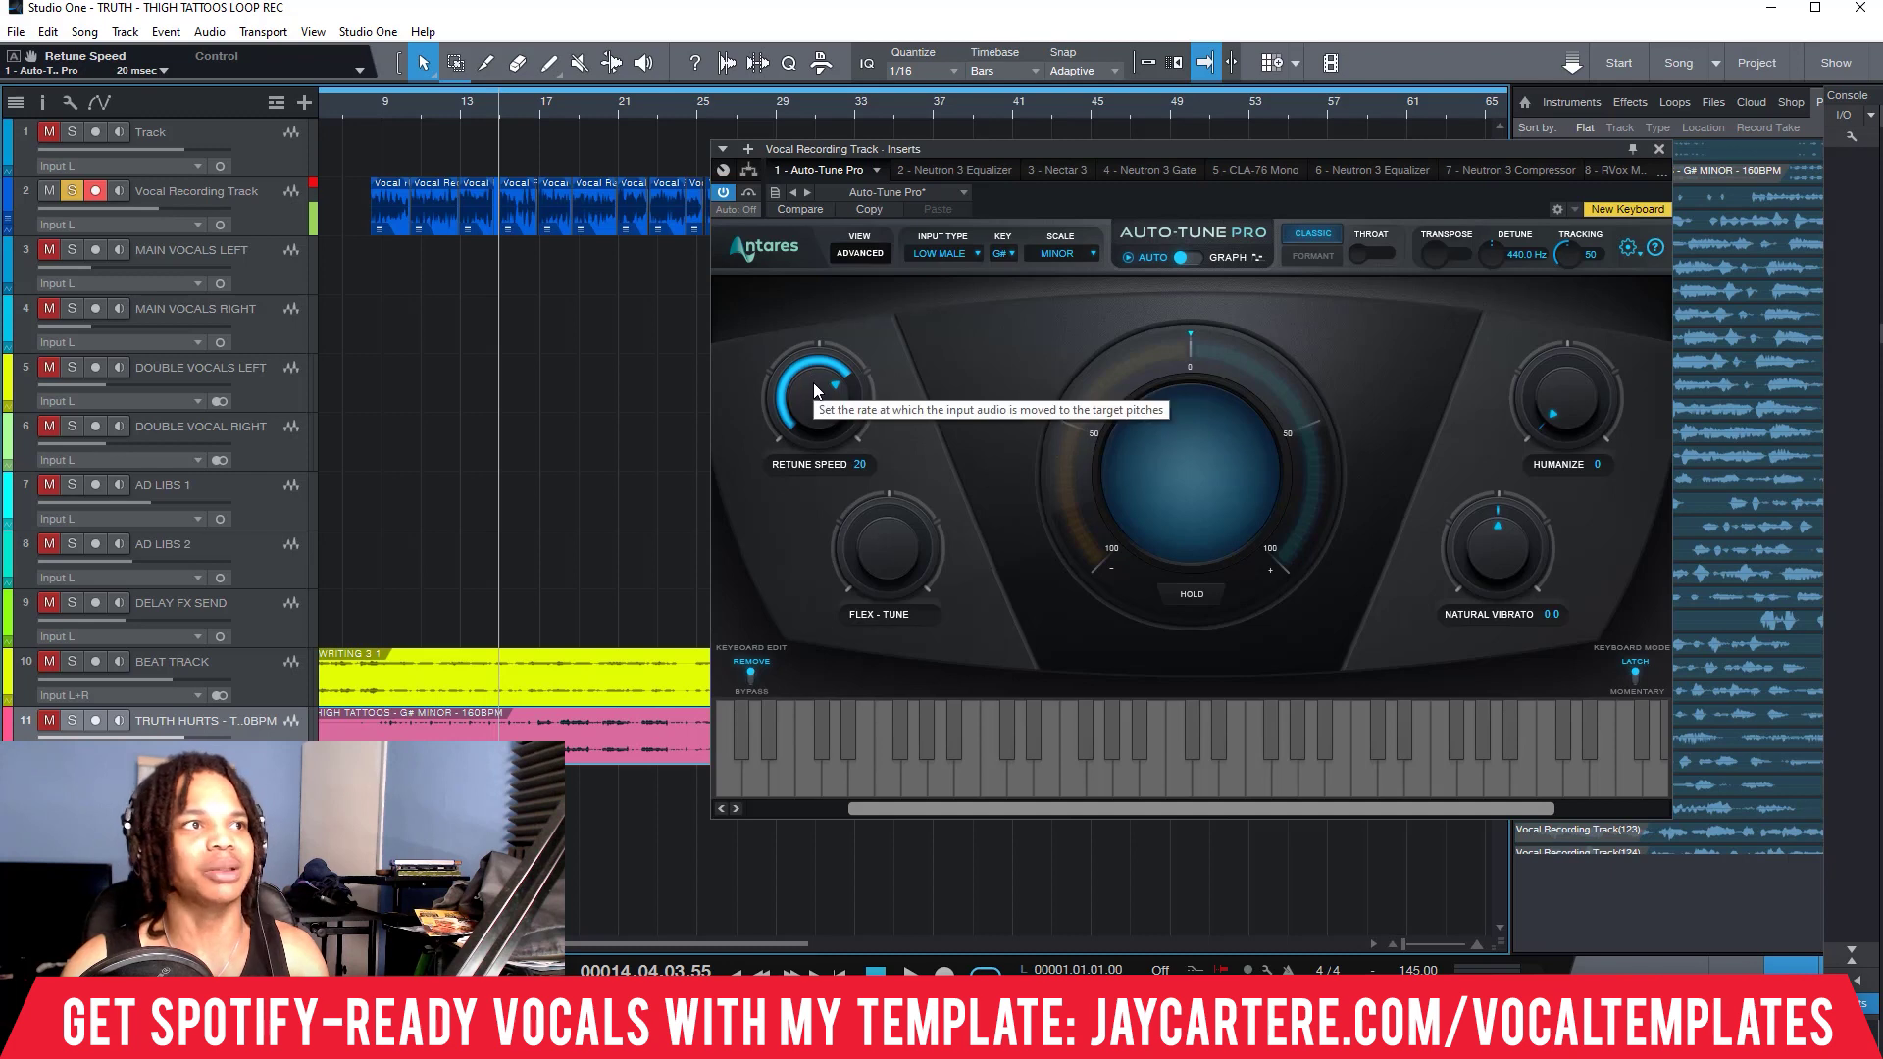
Slow the Retune Speed to 143 and audition the vocals from about bar 7.
drag(820, 410, 815, 481)
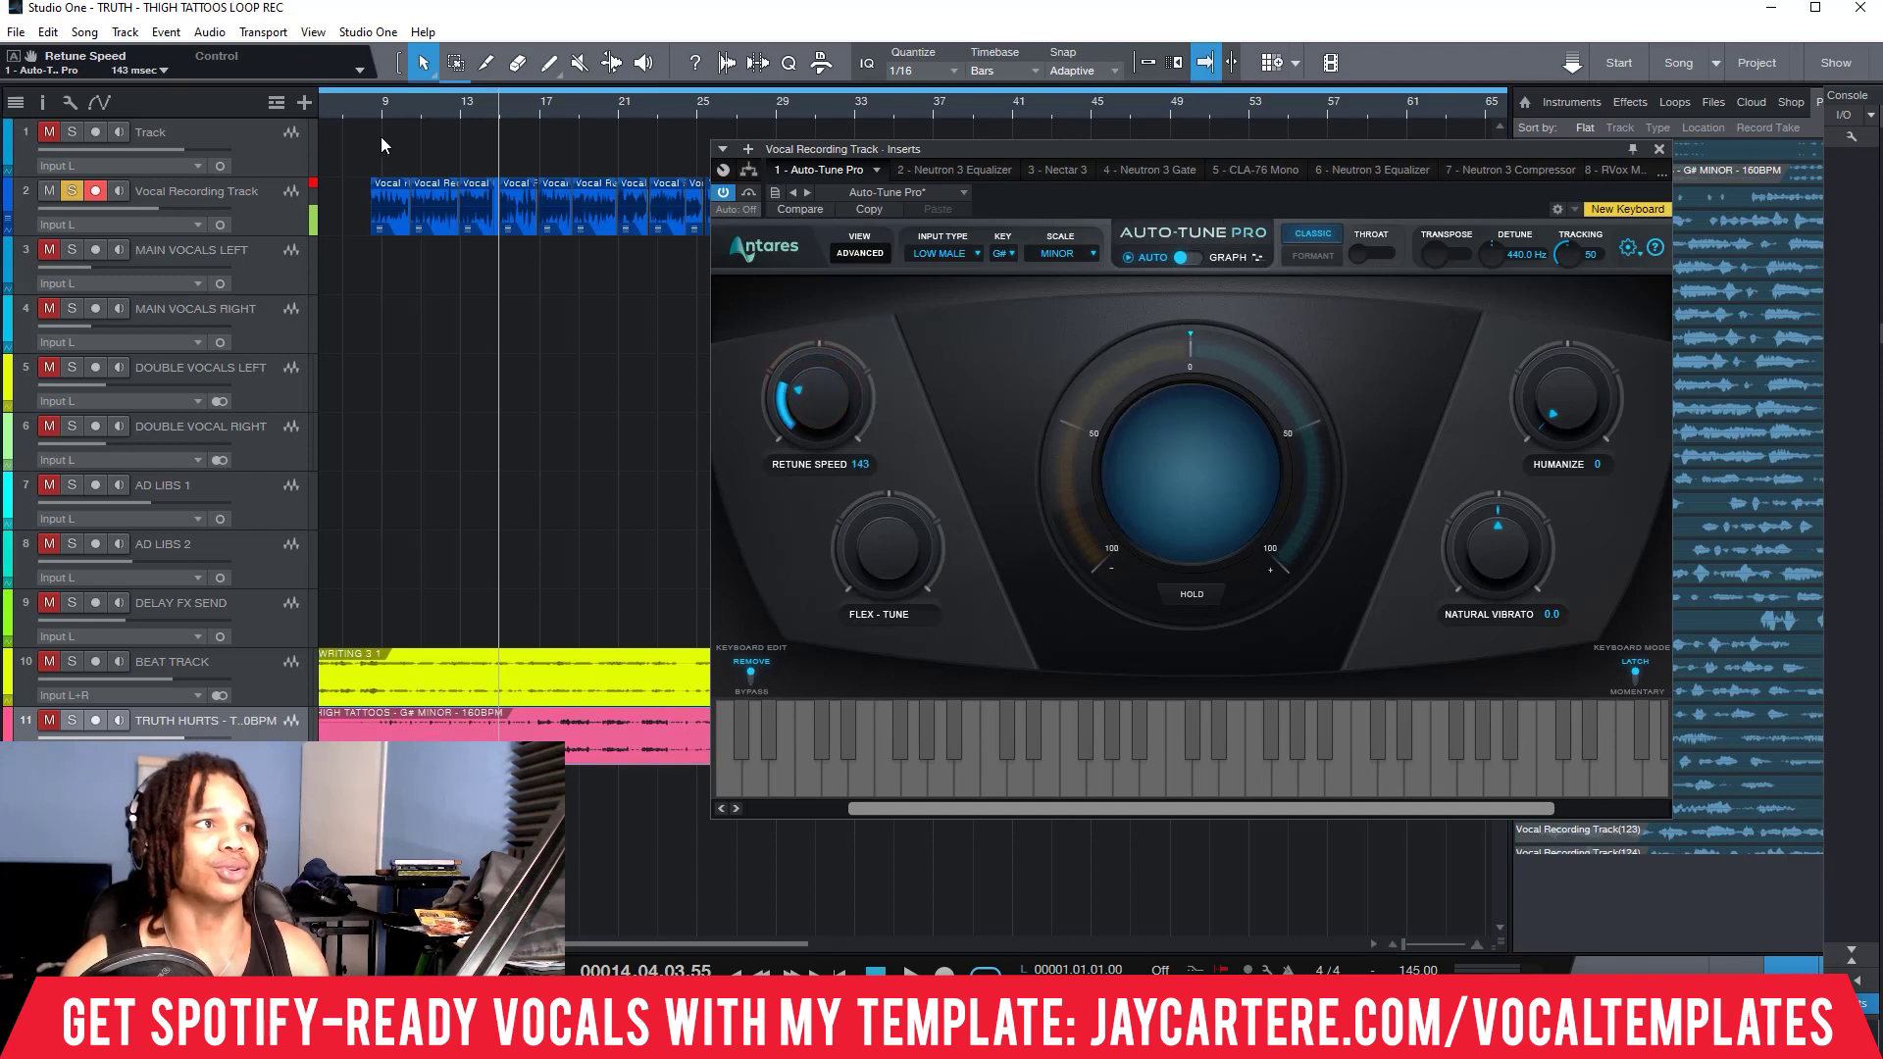
click(361, 113)
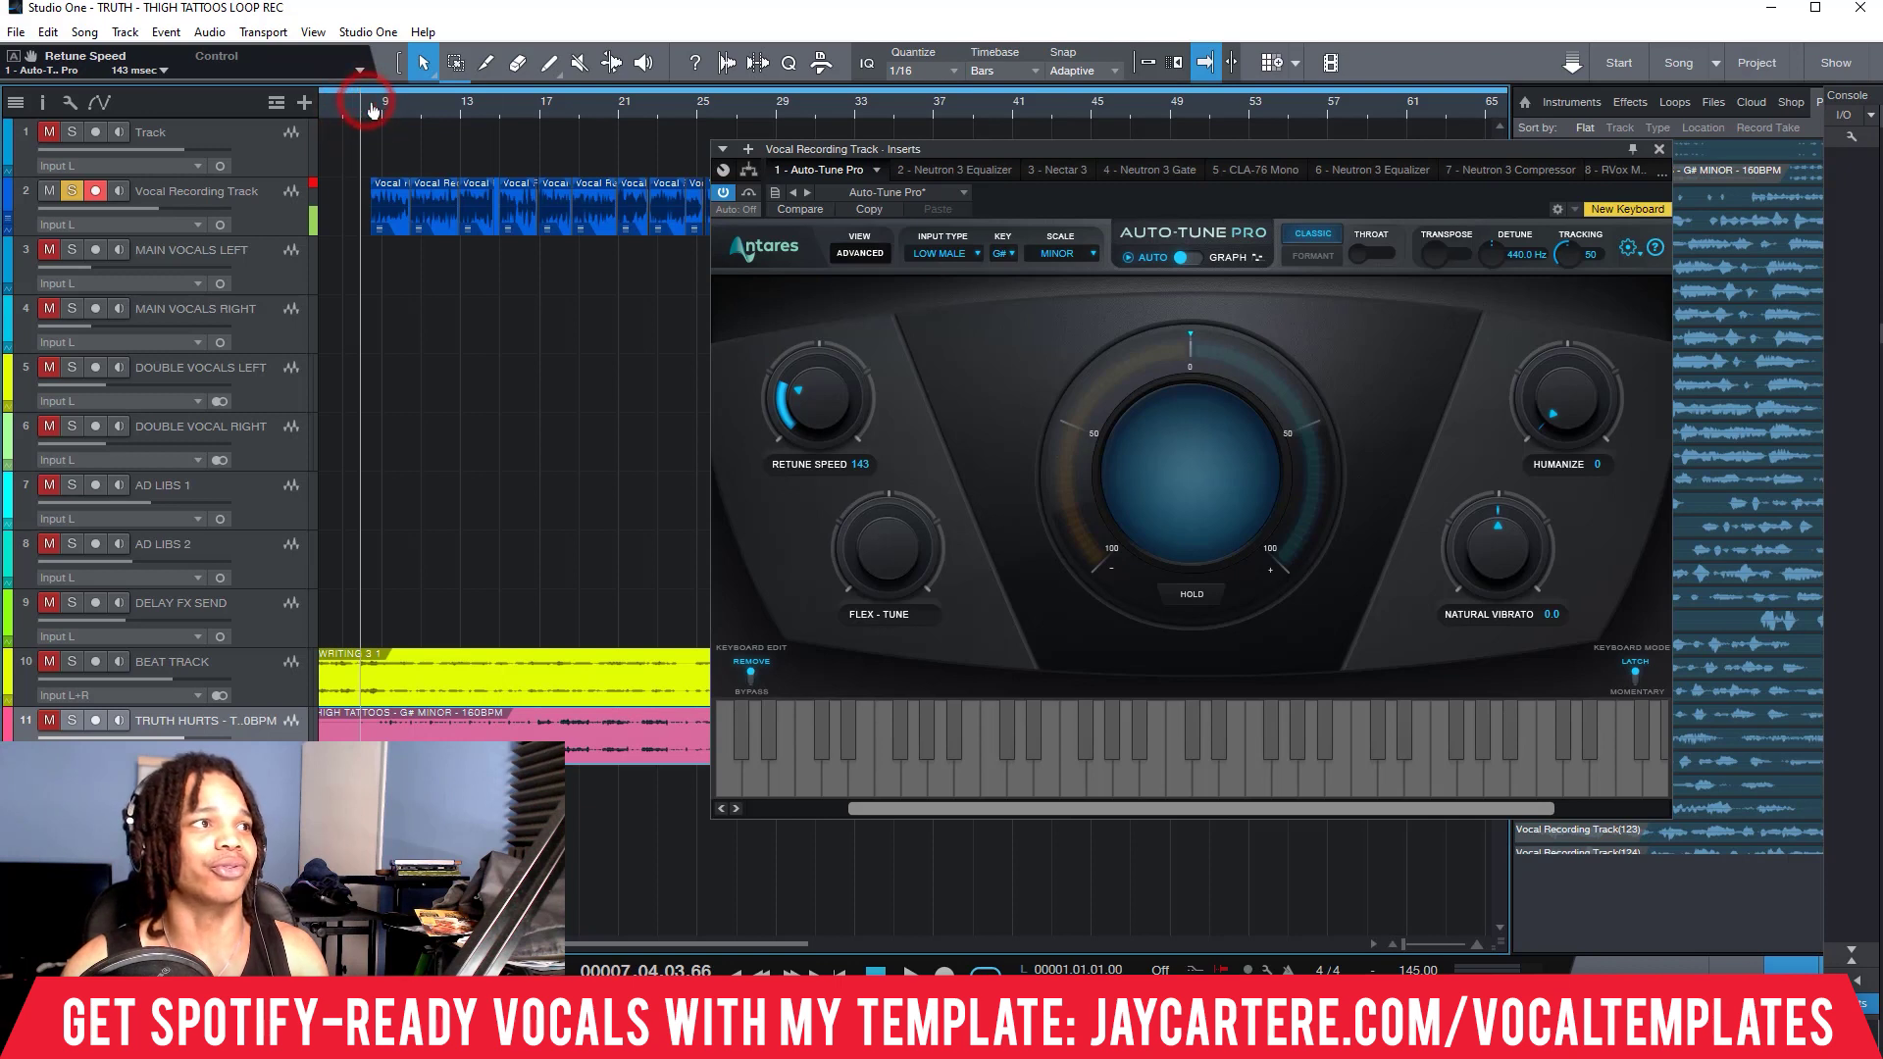
key(space)
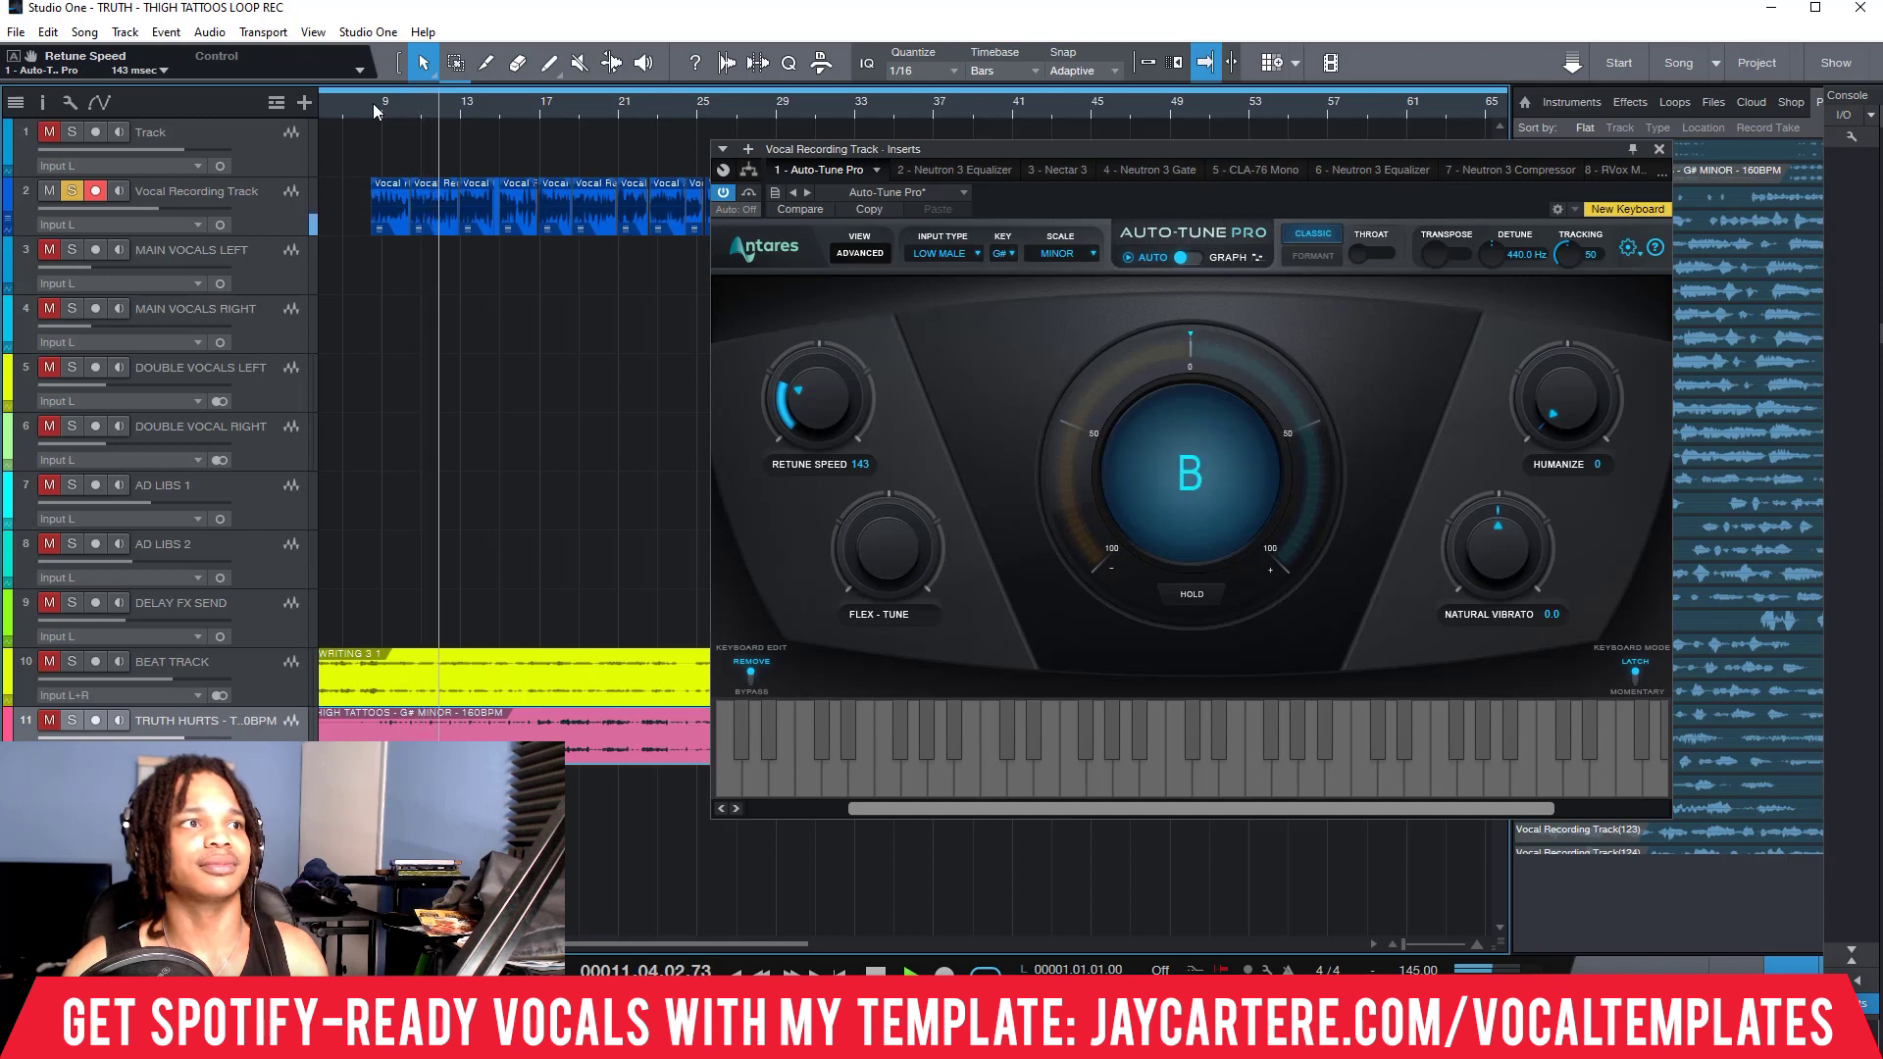
key(space)
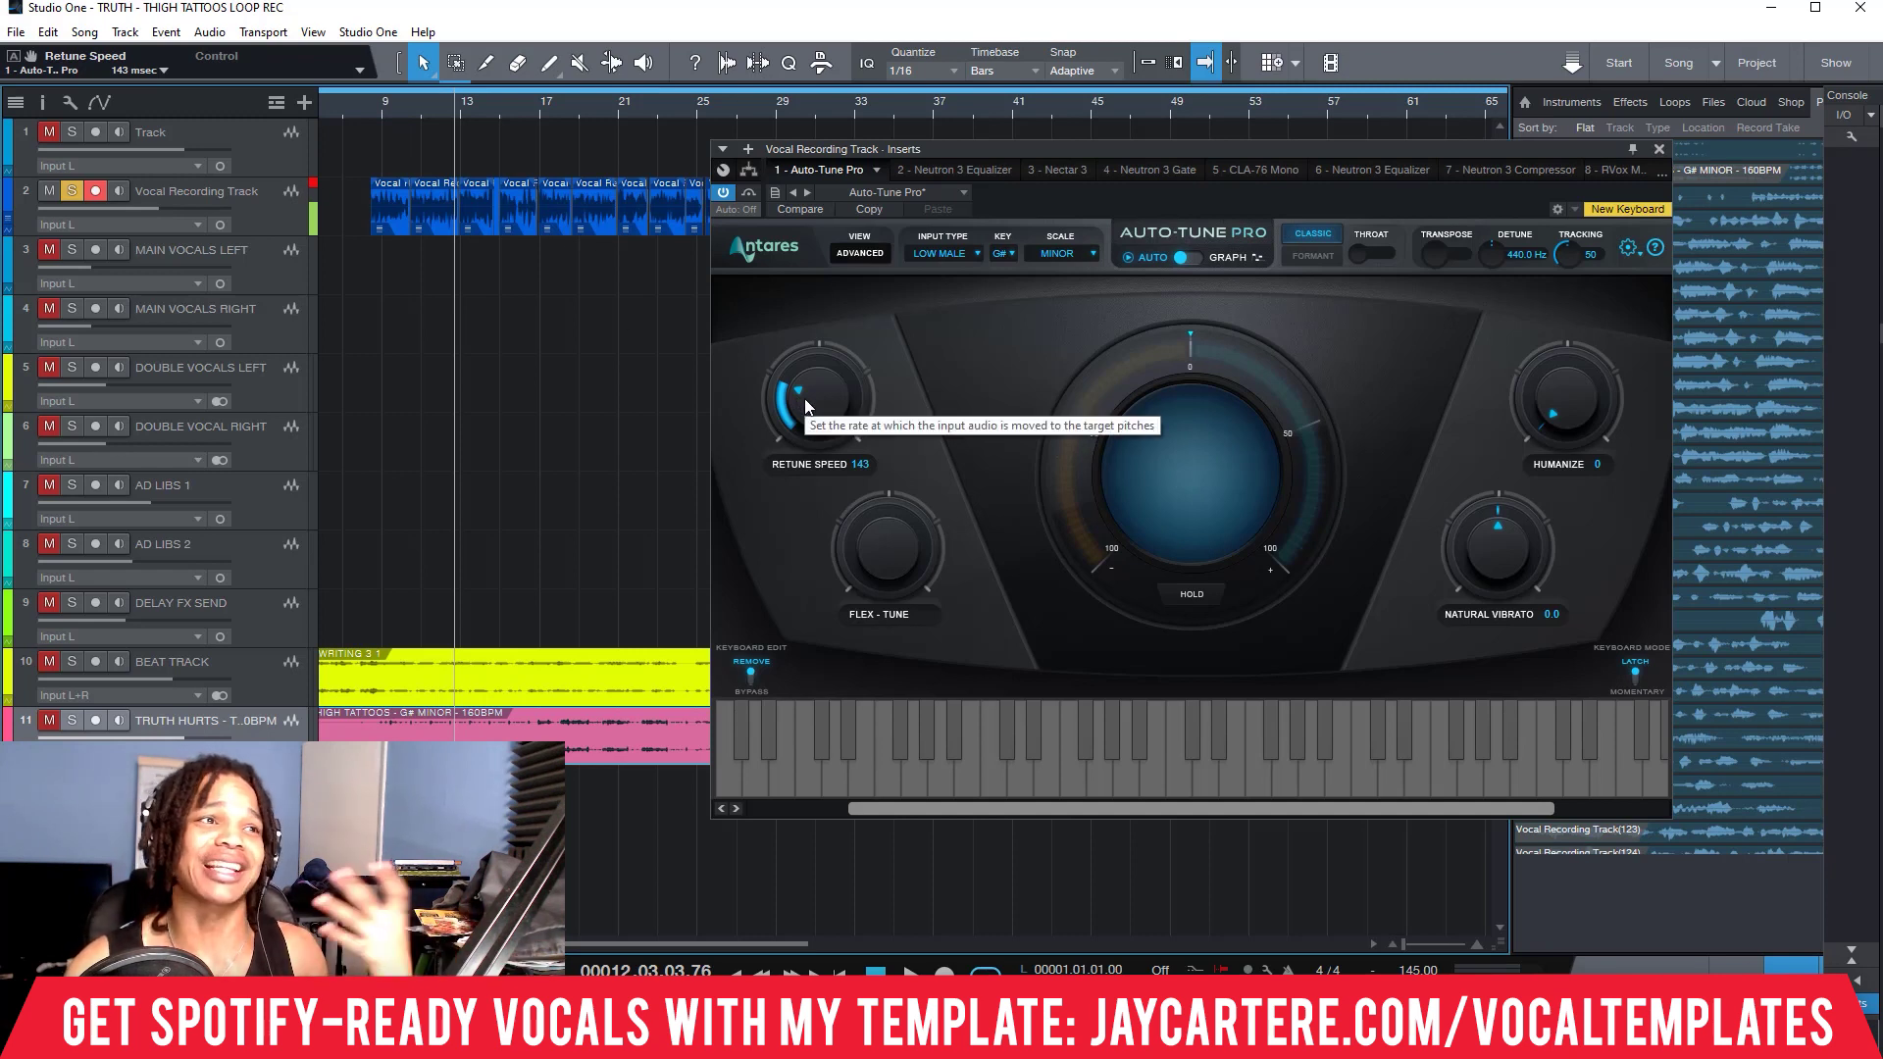
Set the Retune Speed to its slowest value of 400 and audition the vocals from about bar 8.
drag(815, 390, 849, 527)
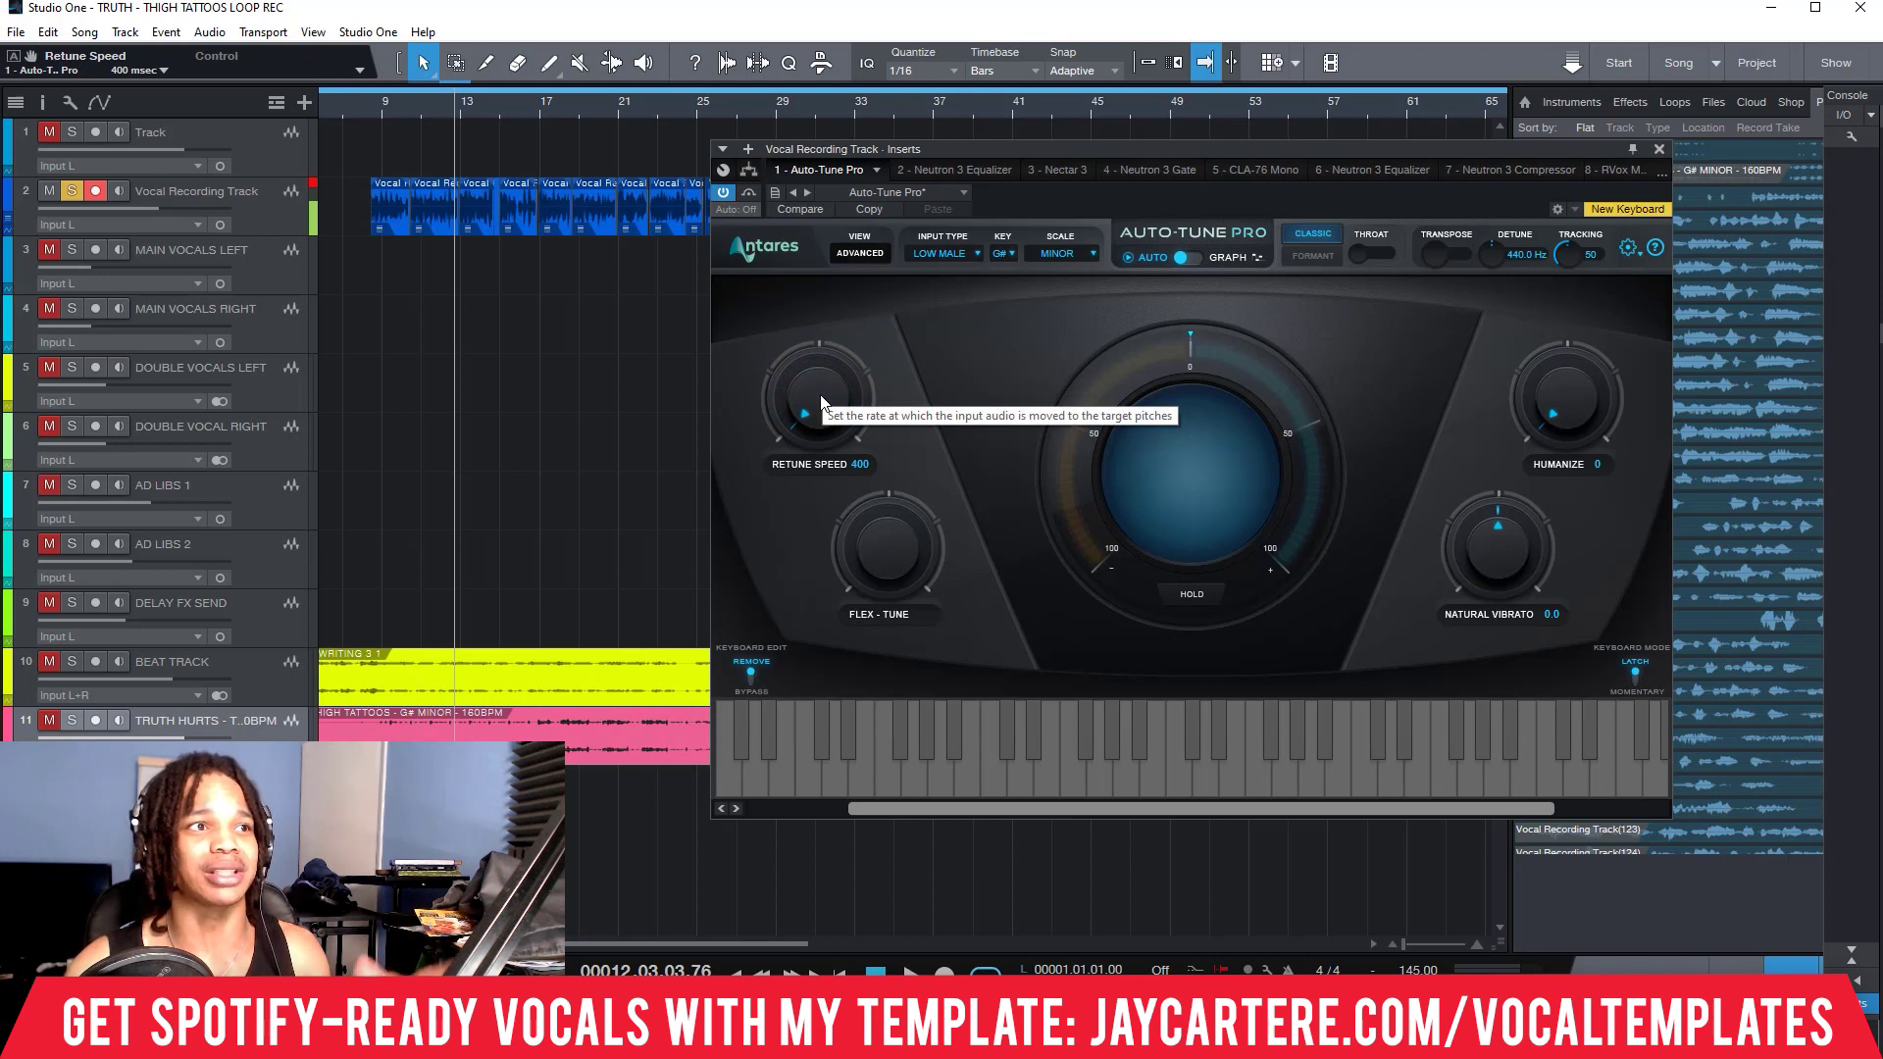
click(374, 110)
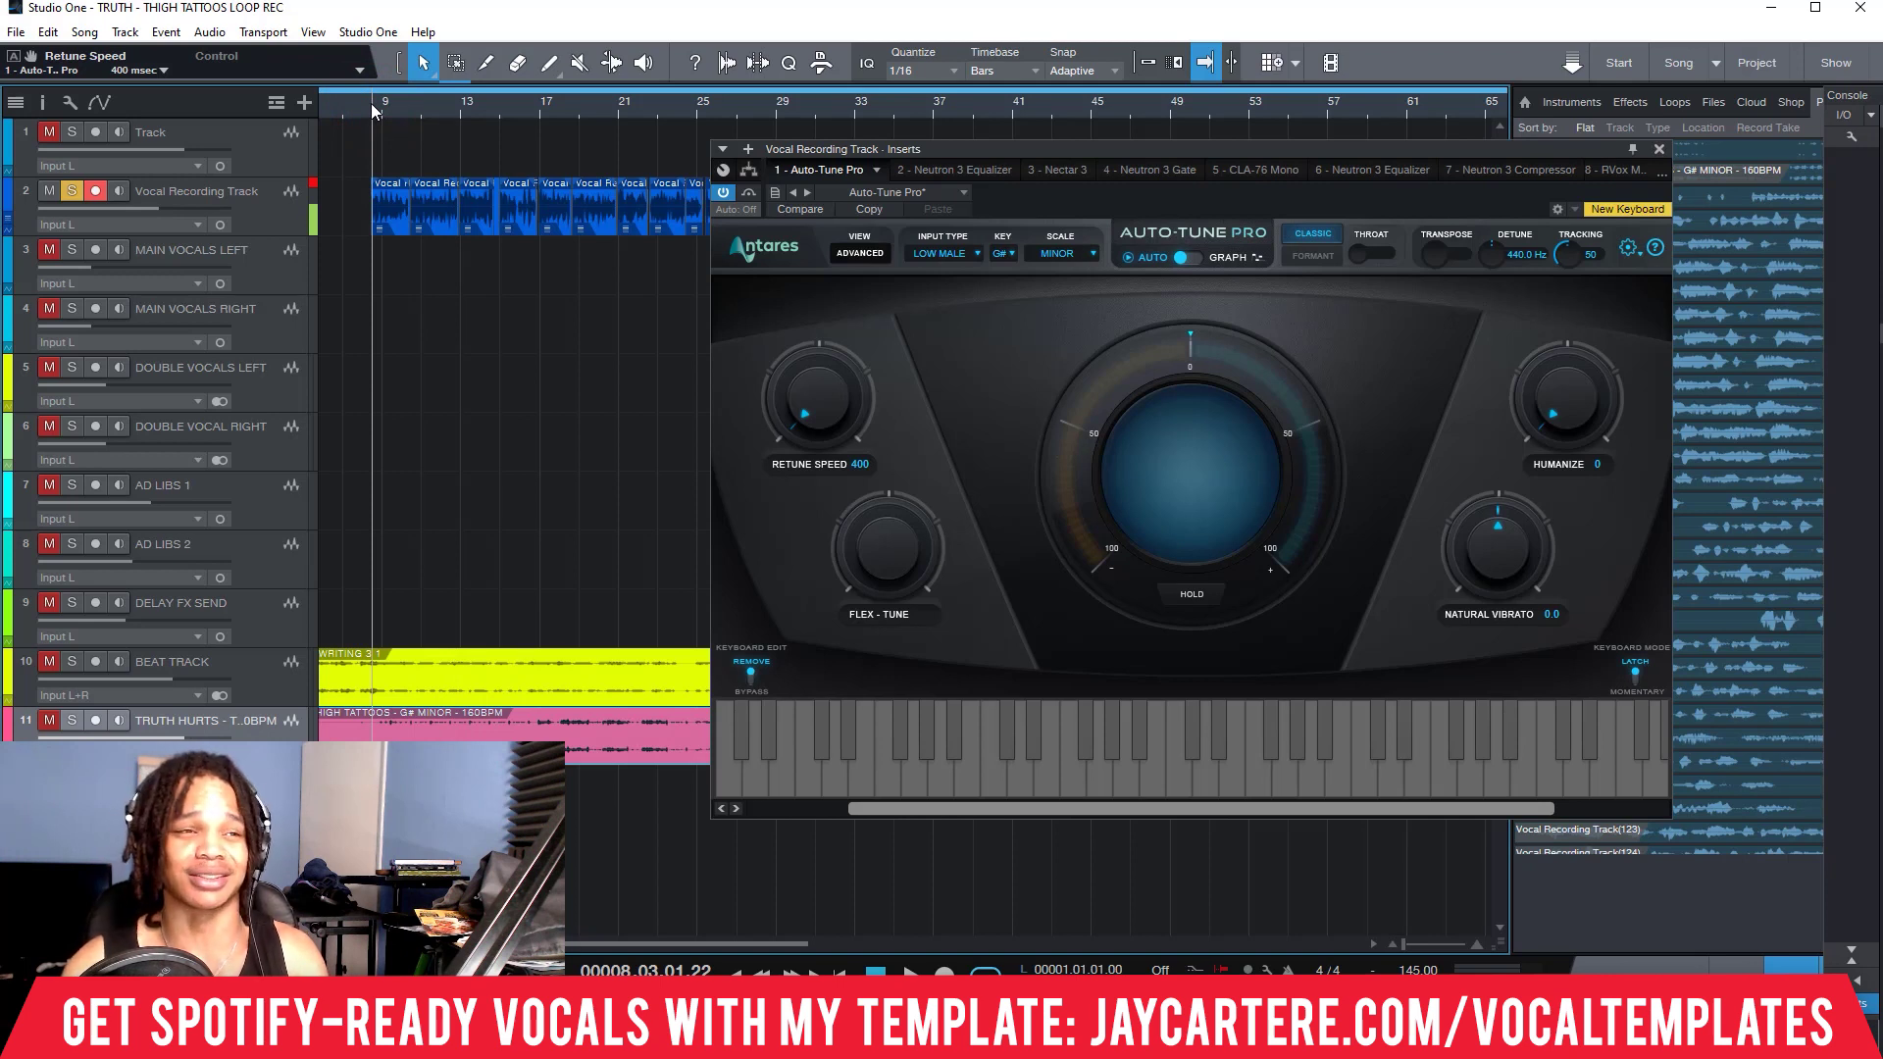
key(space)
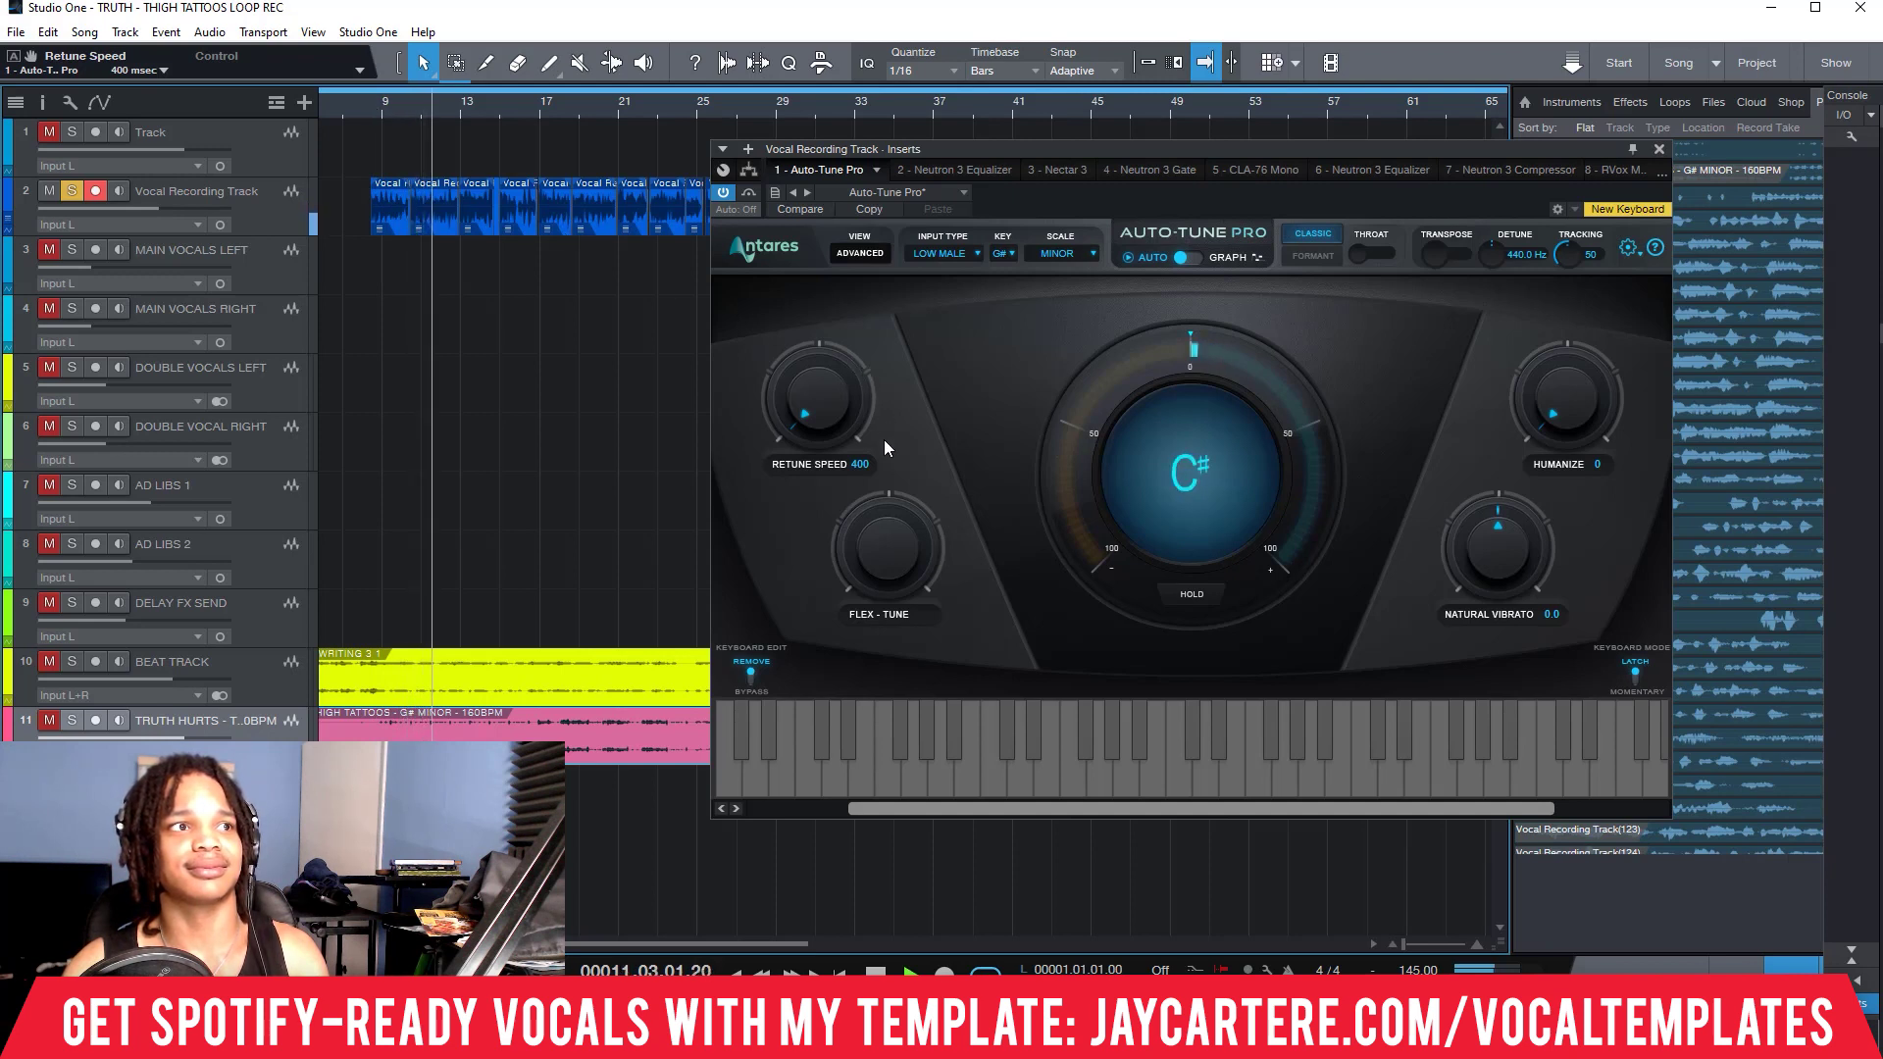
key(space)
Return the Retune Speed to 6 and audition the vocals from about bar 8.
click(369, 105)
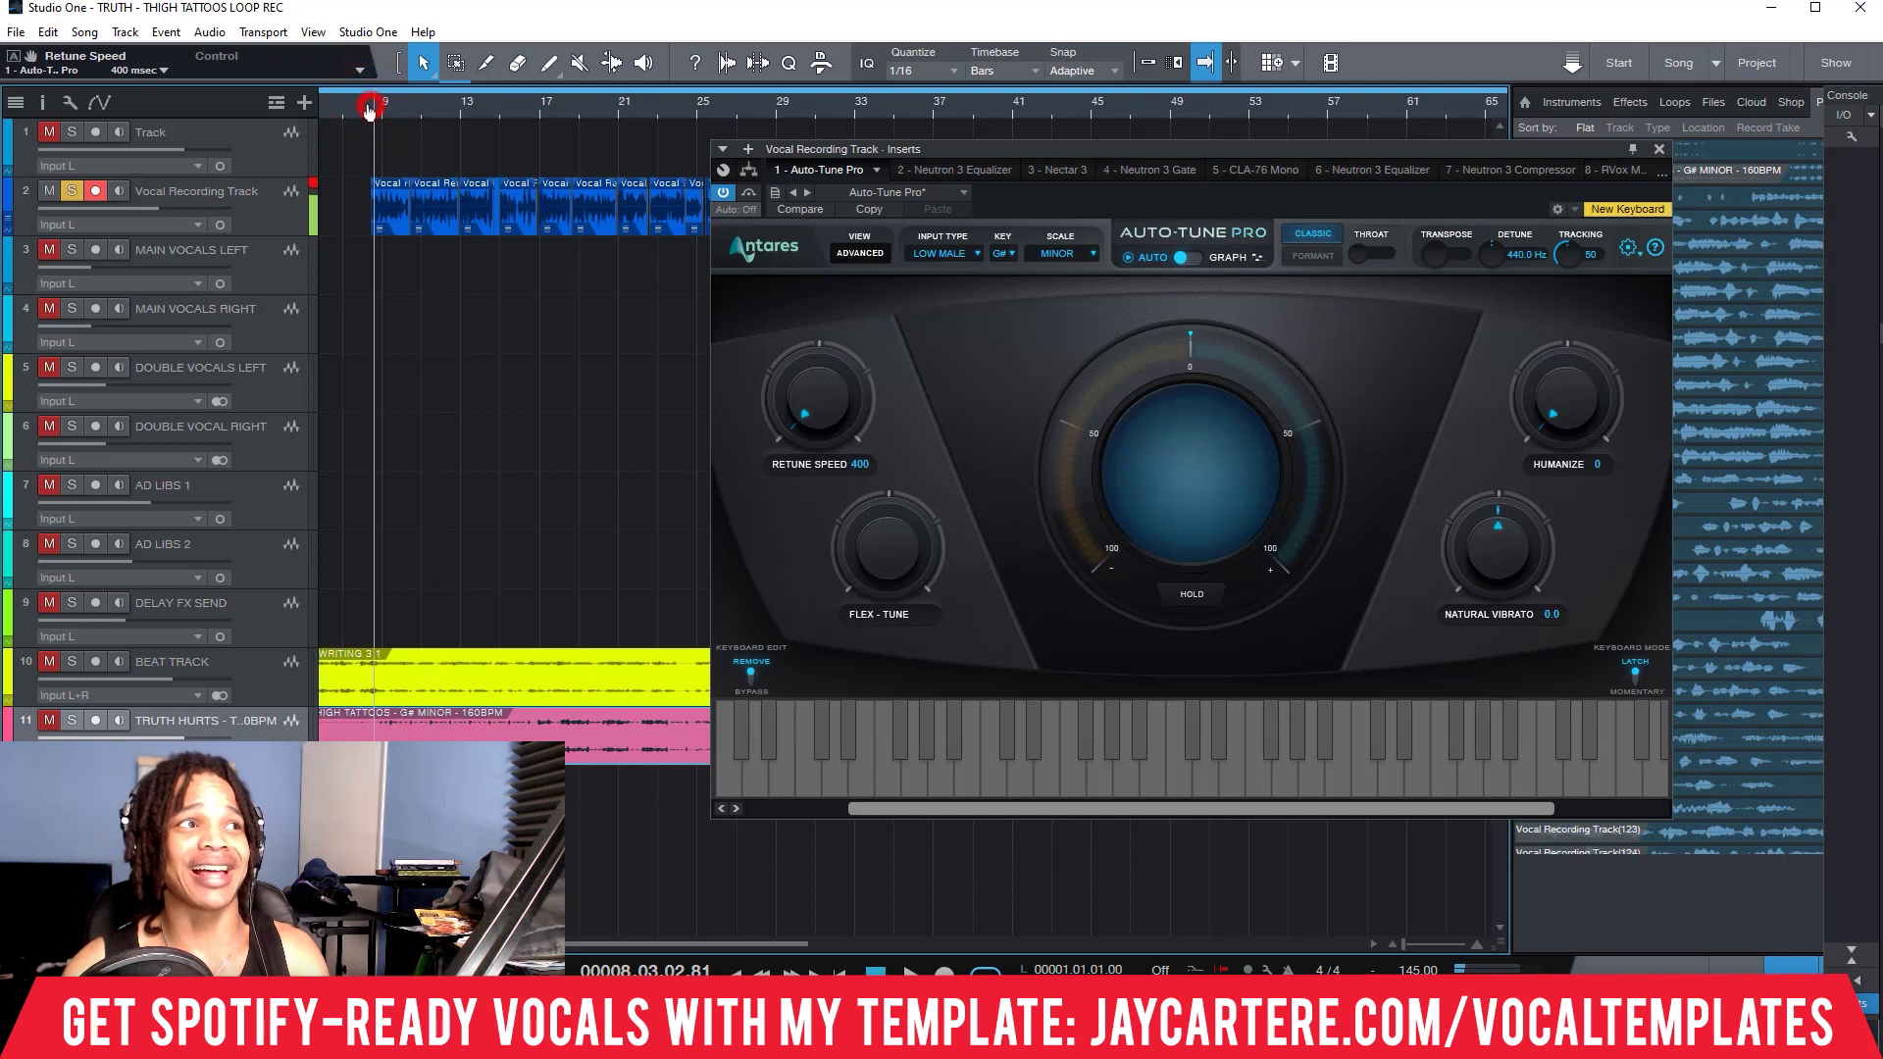
click(858, 464)
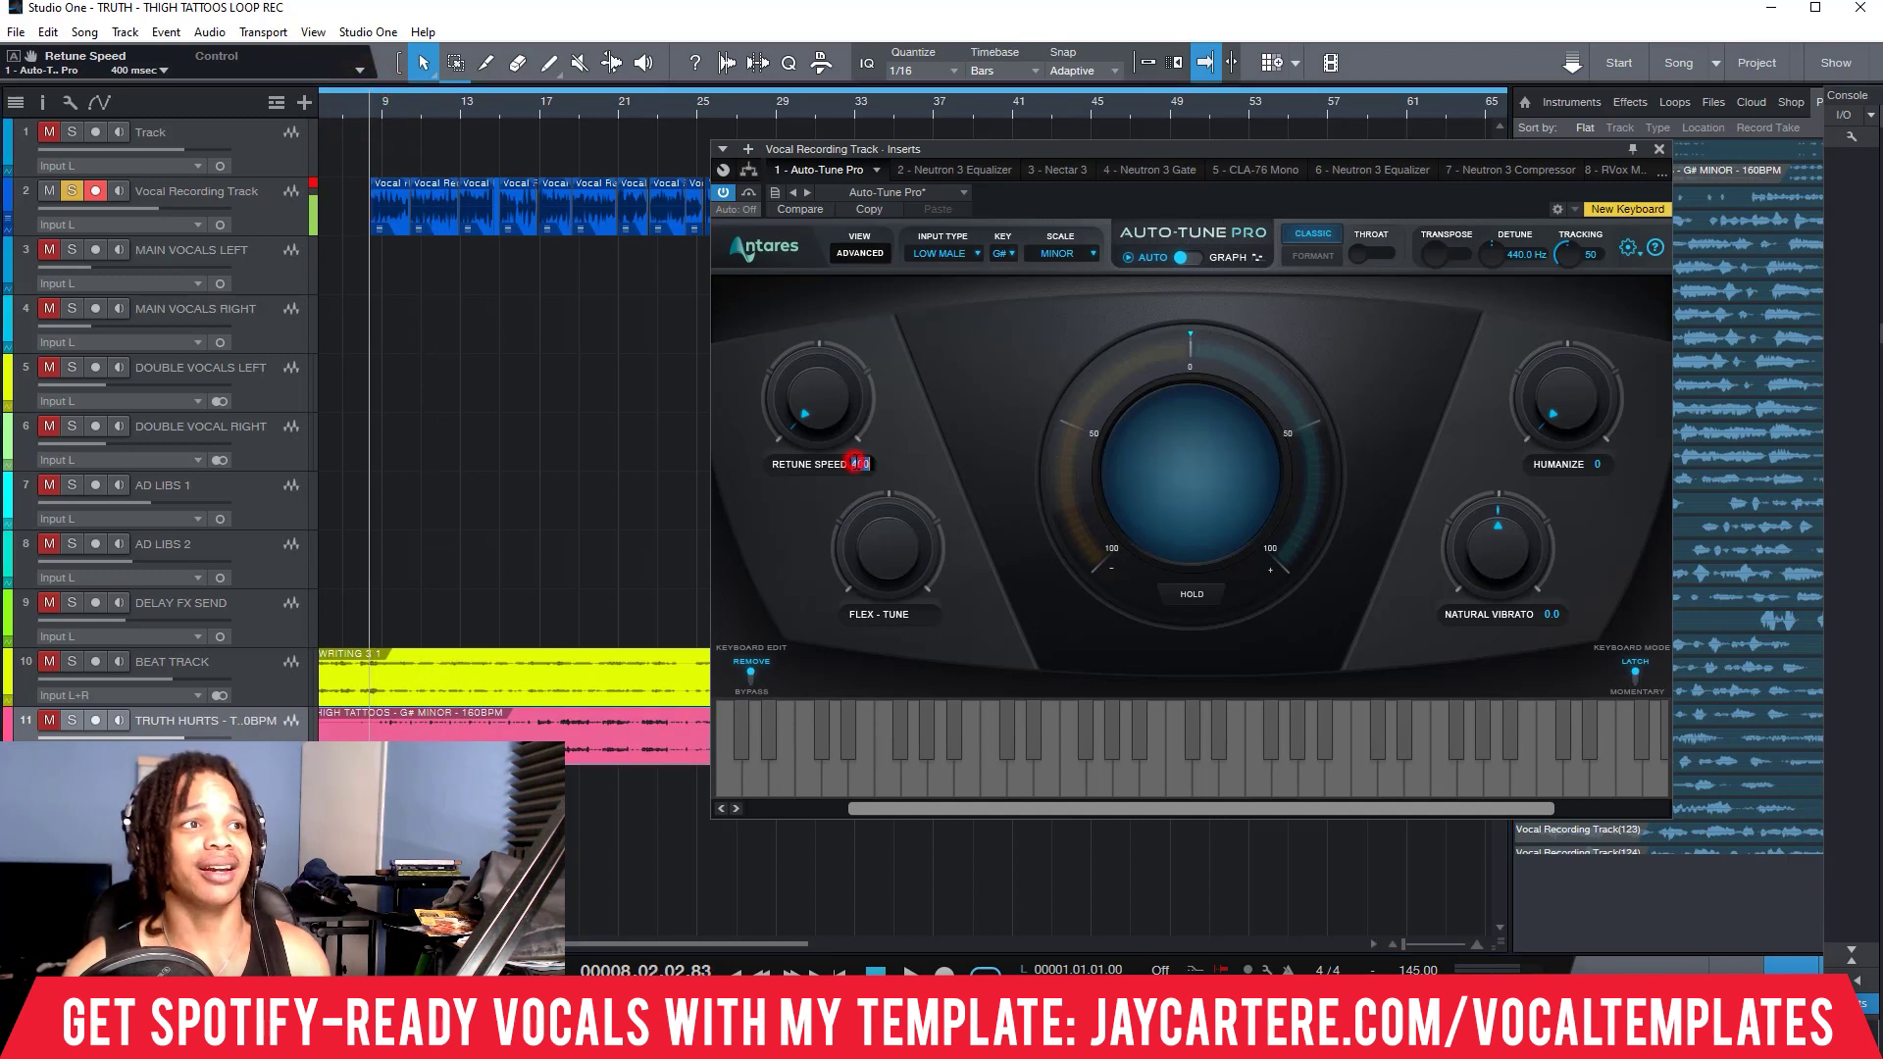
text(6)
key(Return)
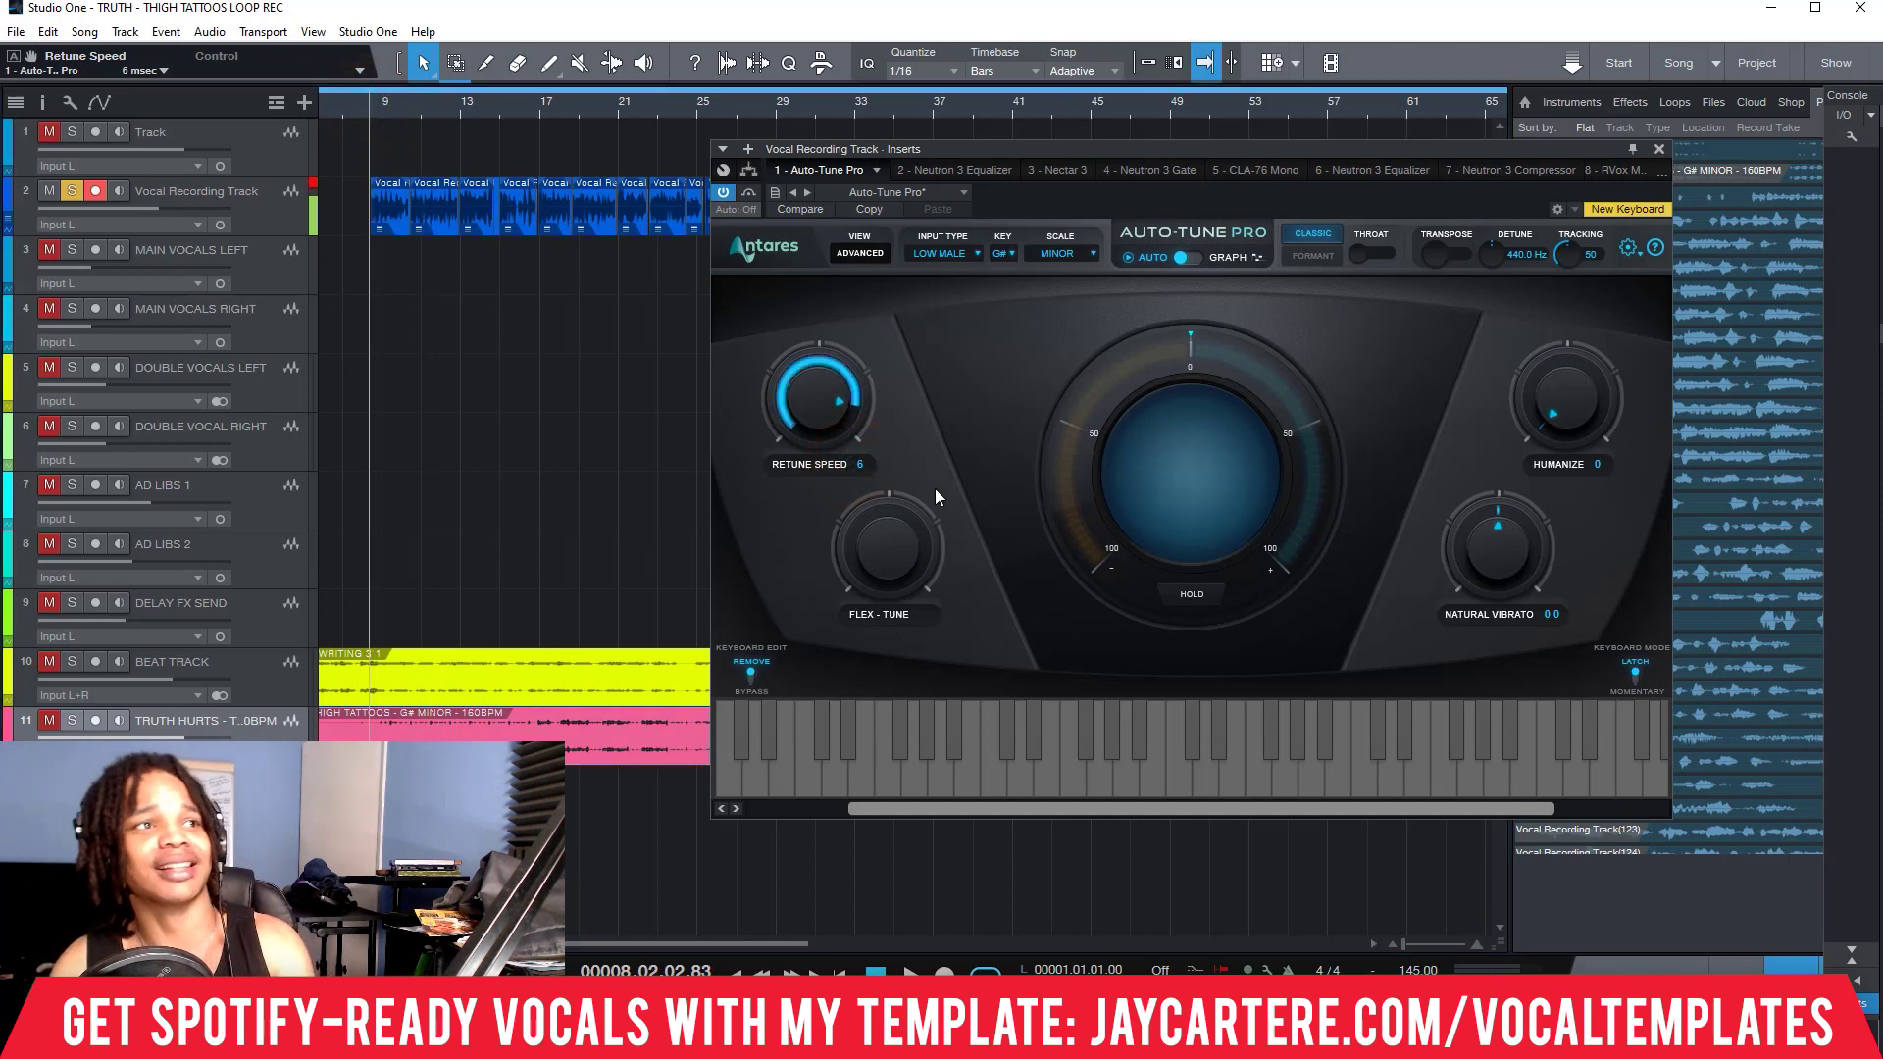
key(space)
click(371, 111)
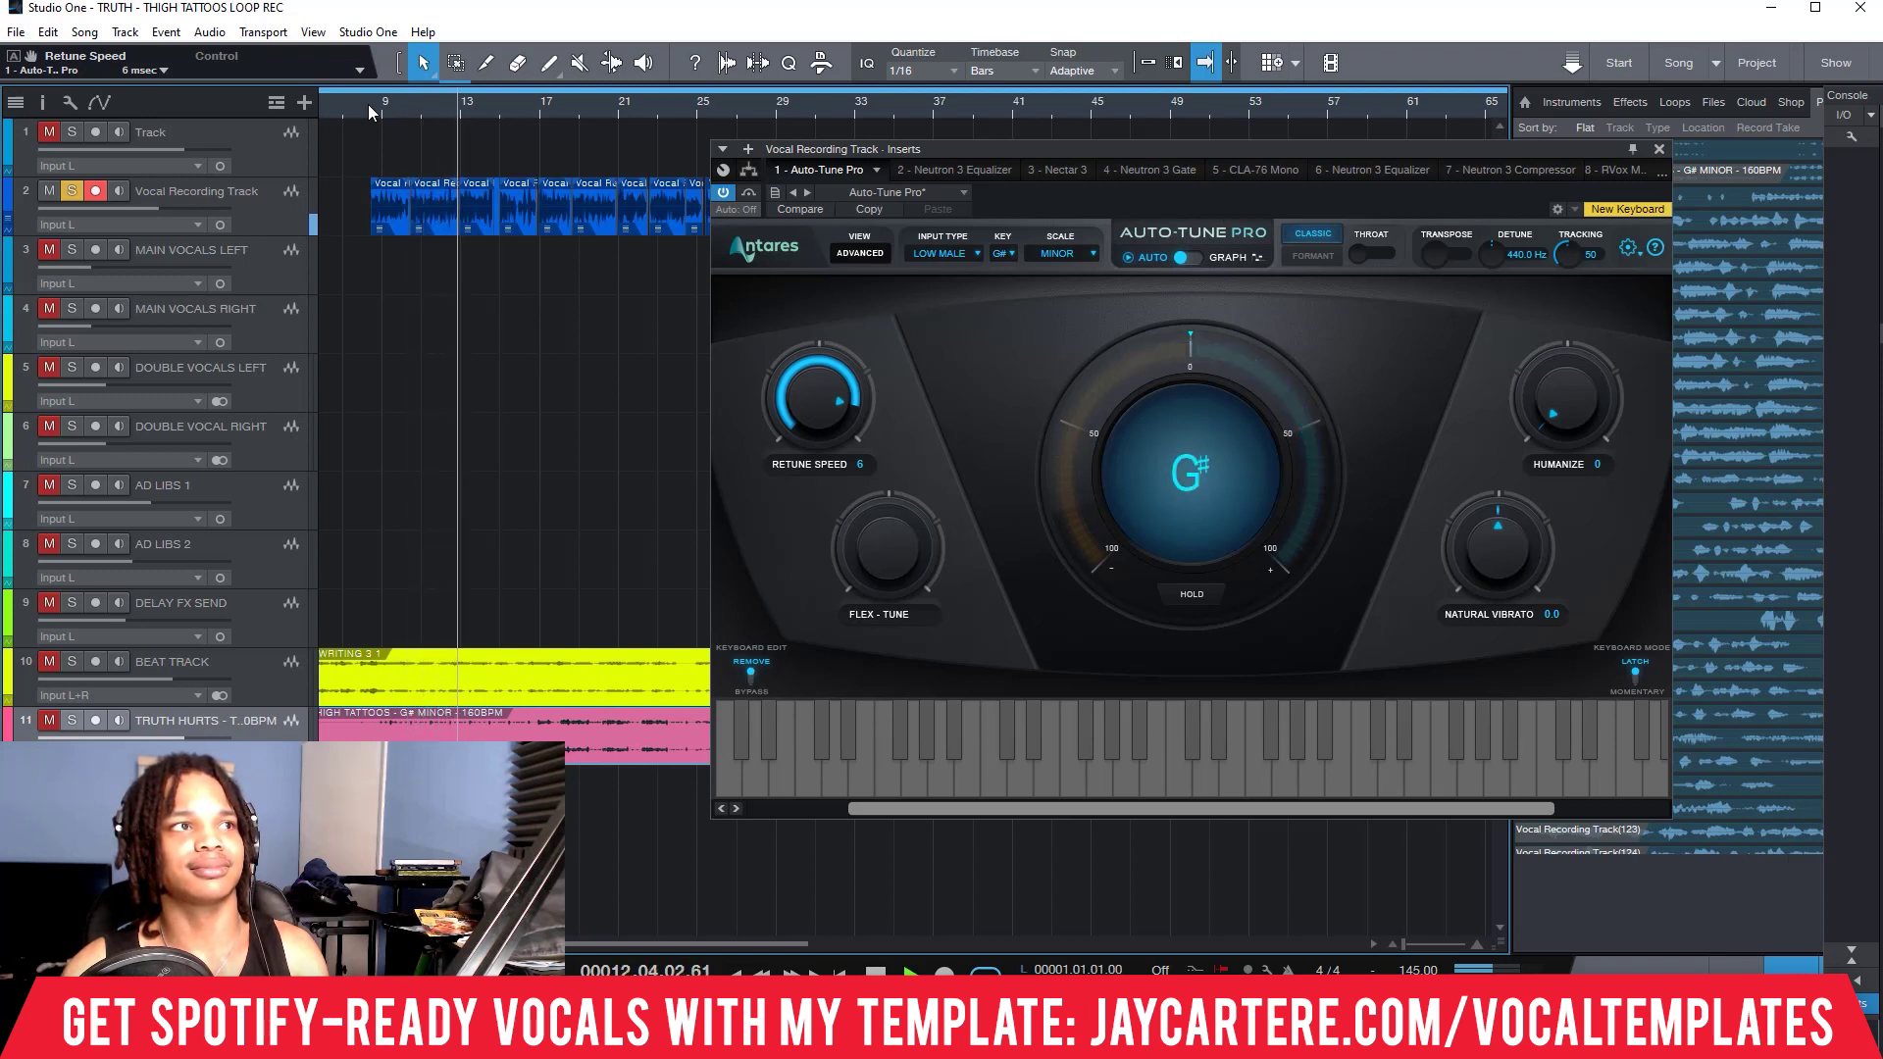
key(space)
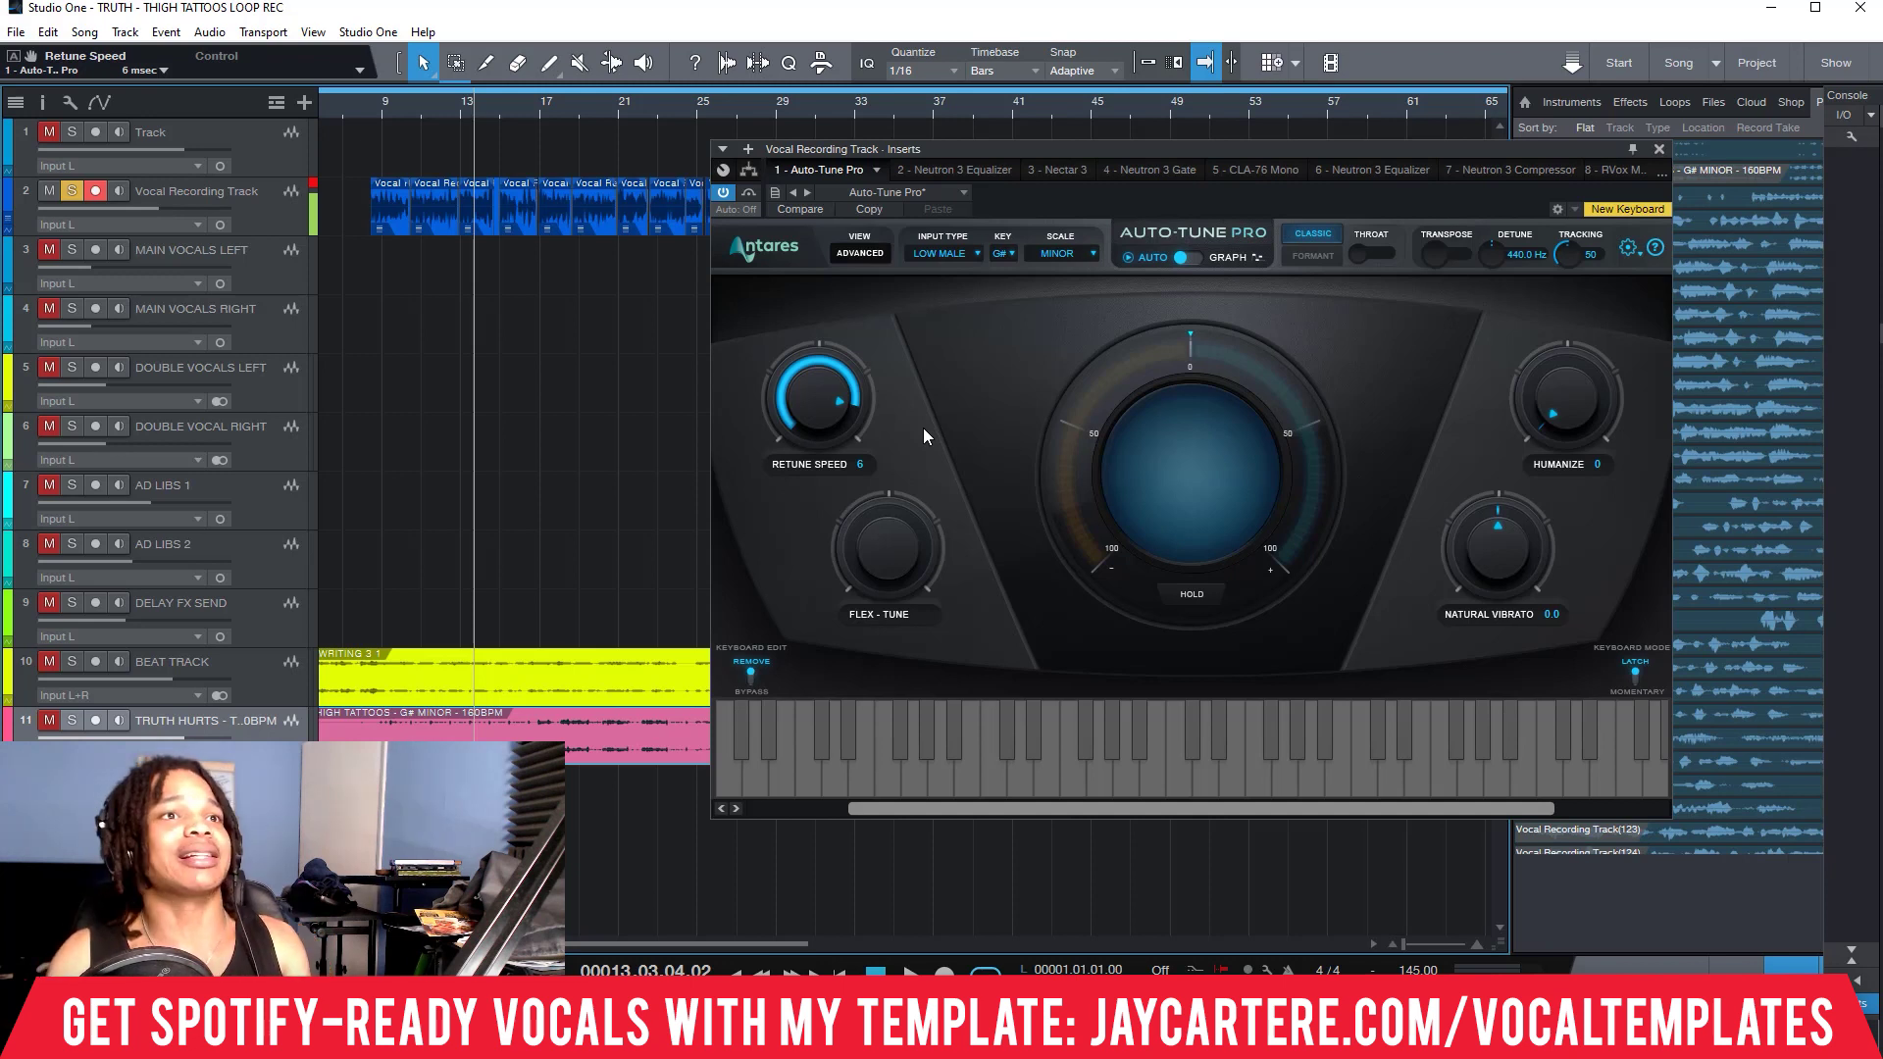
Switch Classic mode off in Auto-Tune Pro to check the Flex-Tune and Formant controls, and switch it back on.
click(1319, 235)
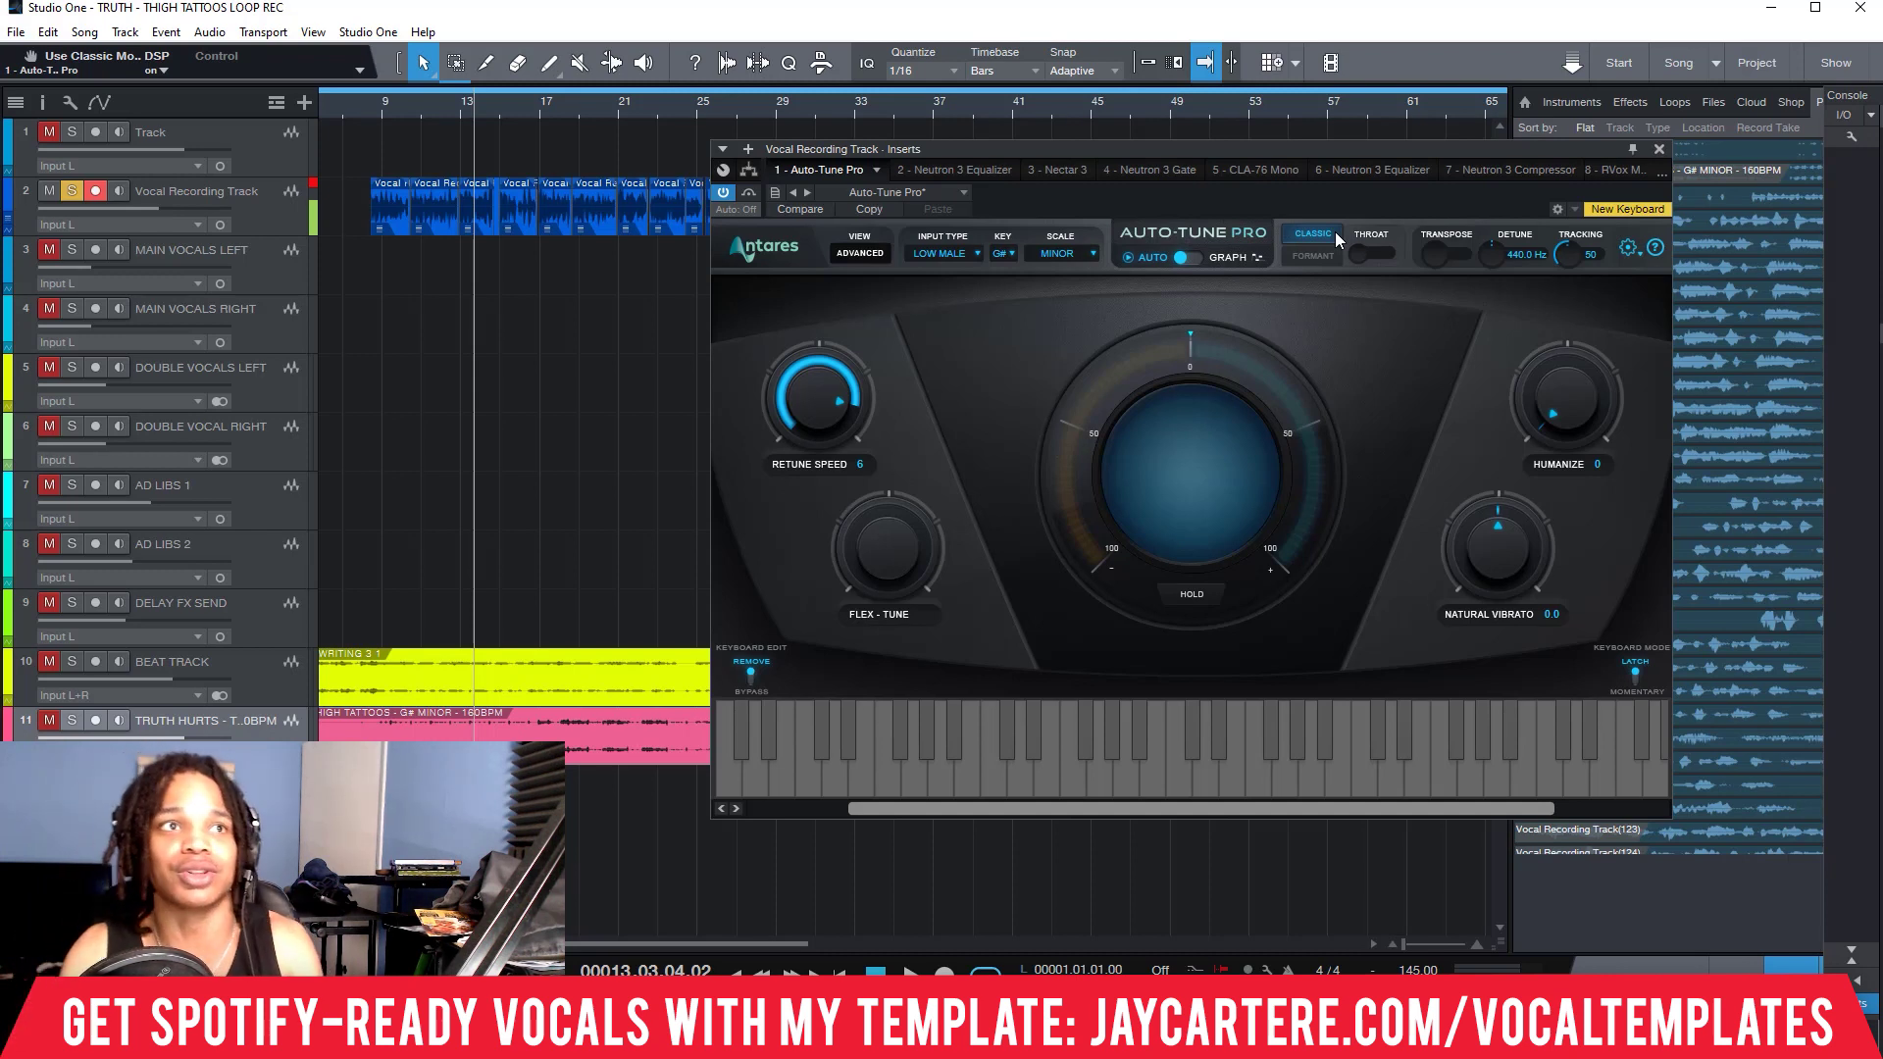
click(1316, 231)
click(1317, 231)
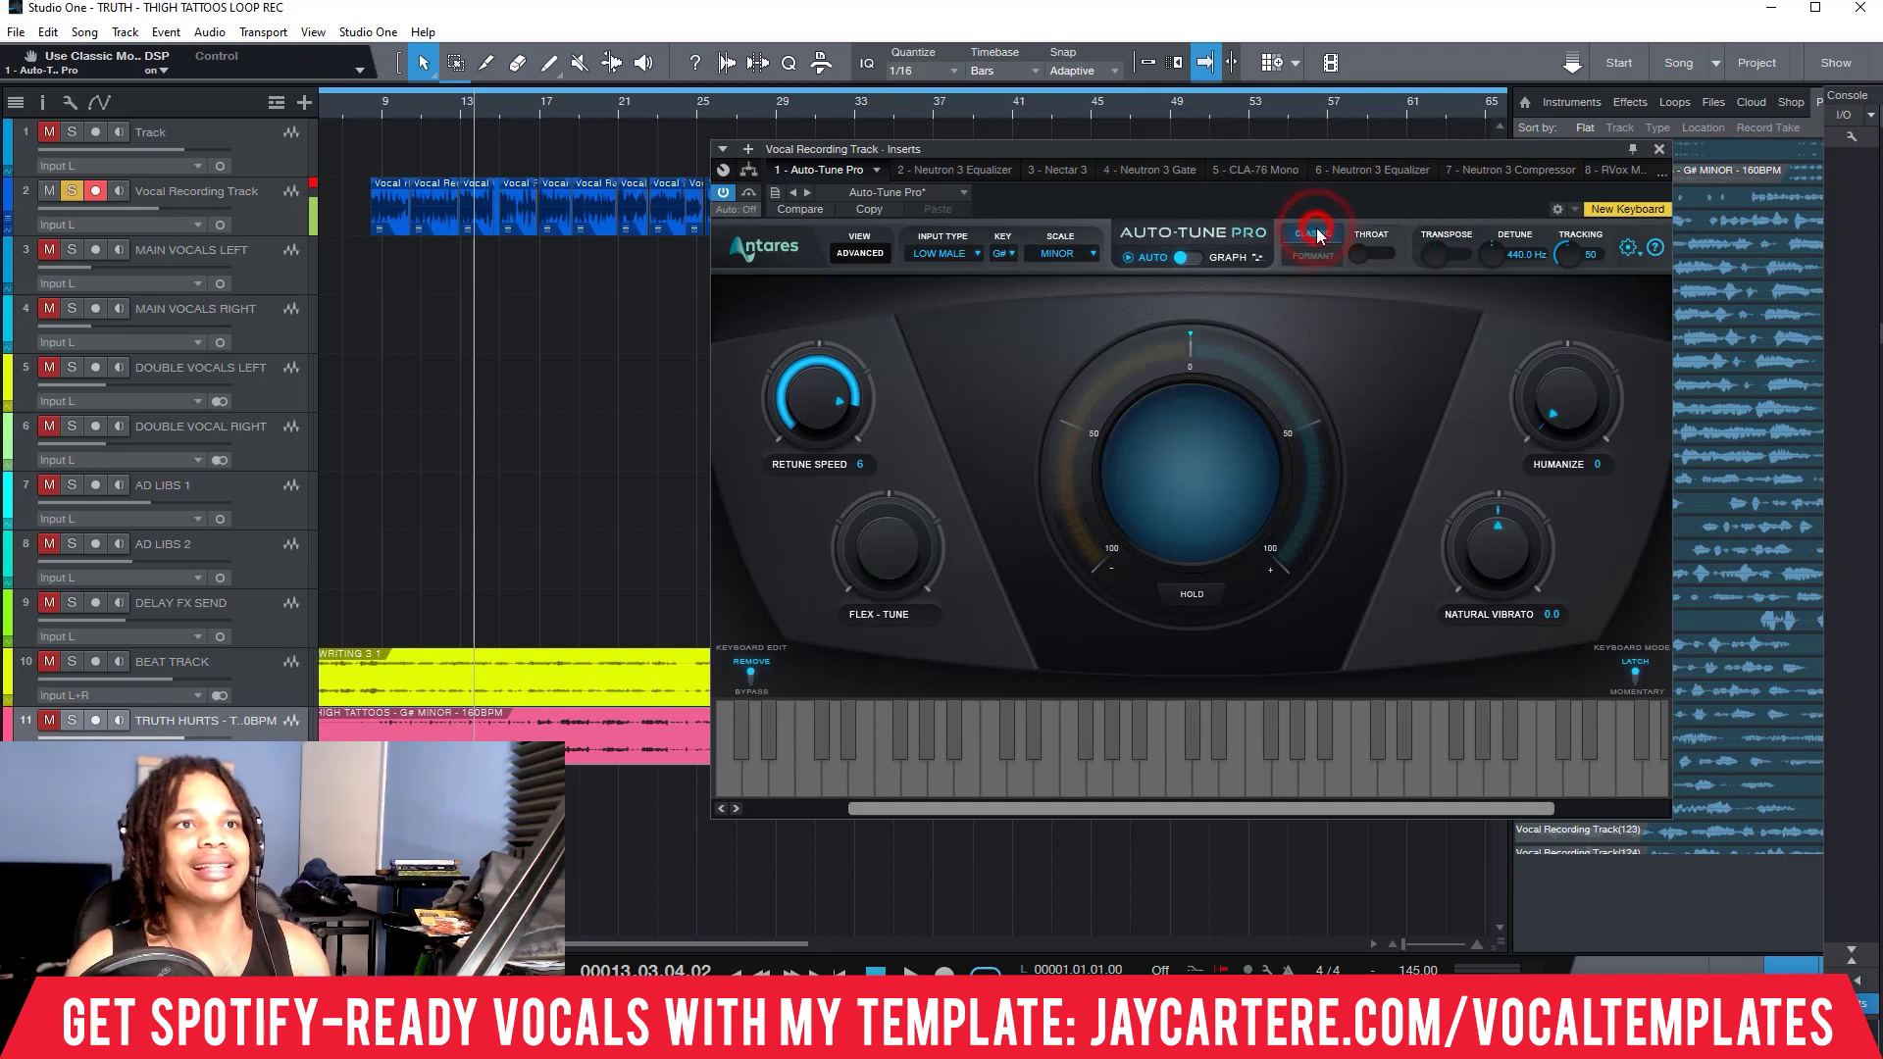
click(1317, 234)
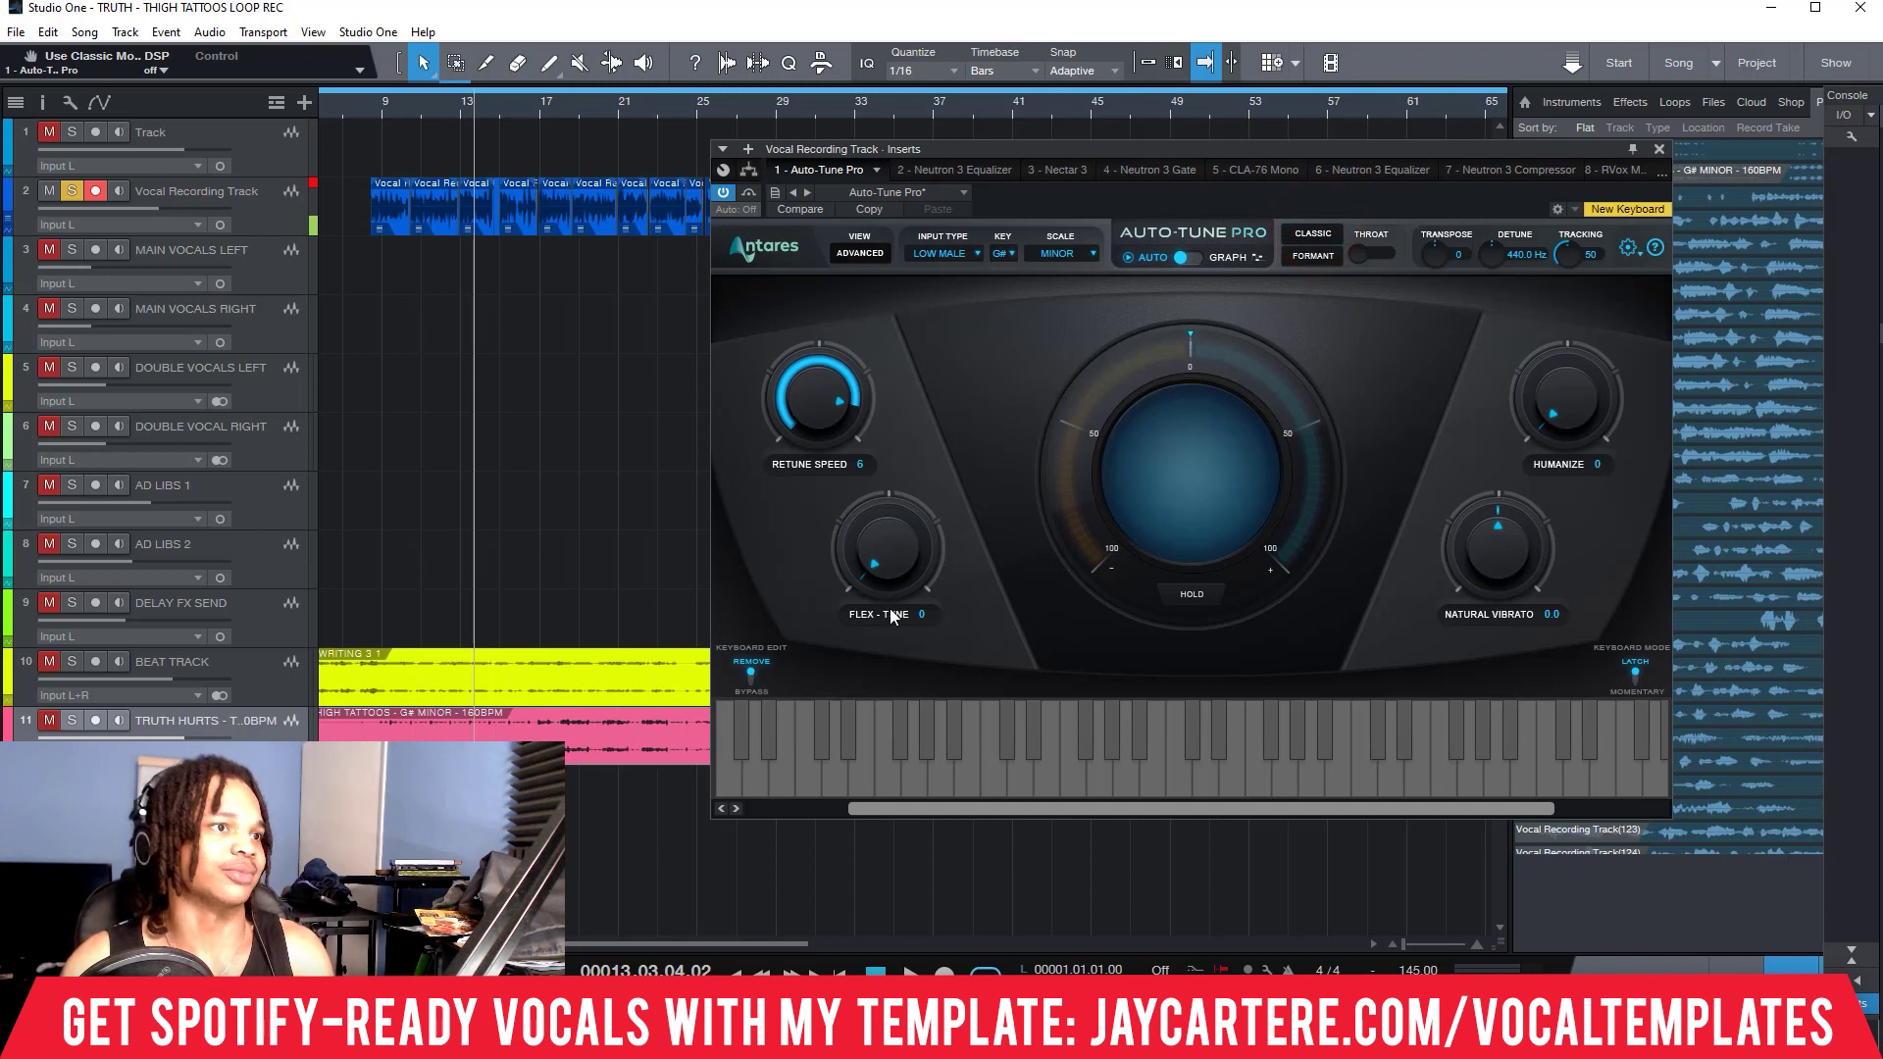
click(1310, 234)
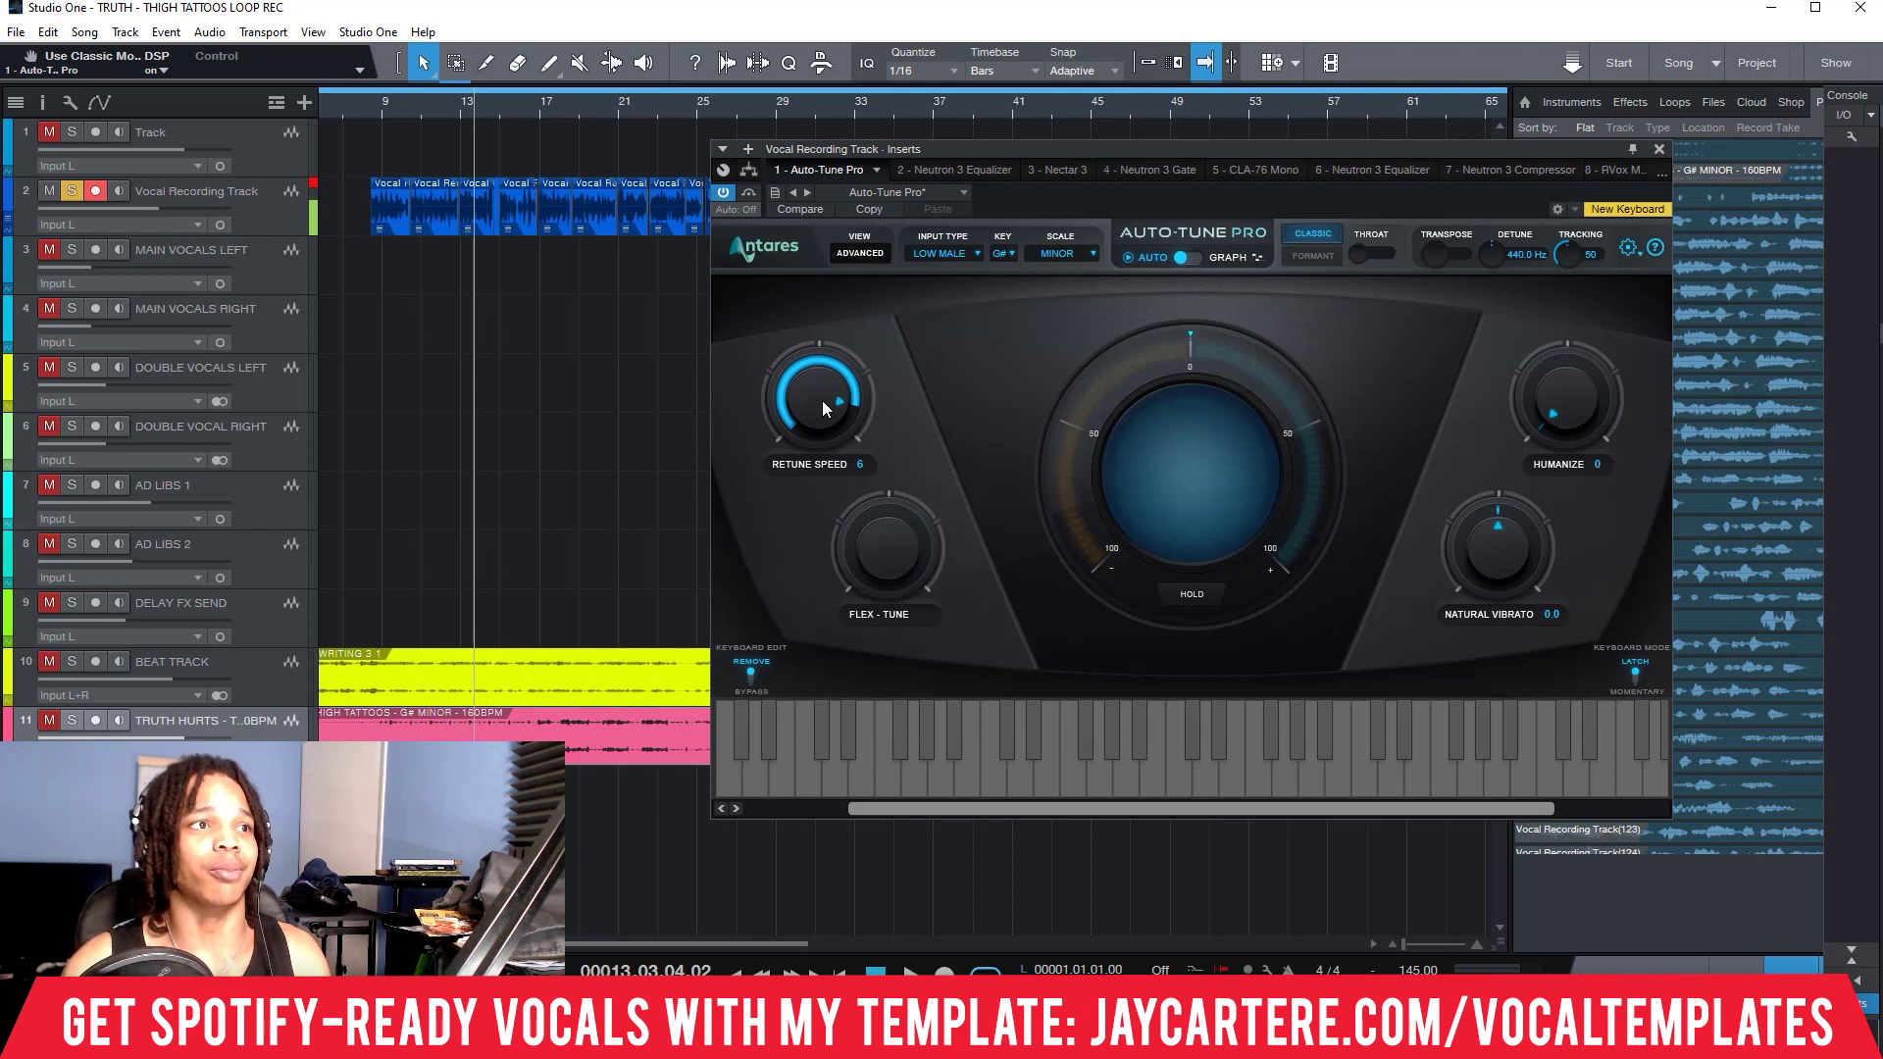
Set the Retune Speed to 0 with Classic mode on and play the vocals from about bar 8.
drag(840, 416, 820, 363)
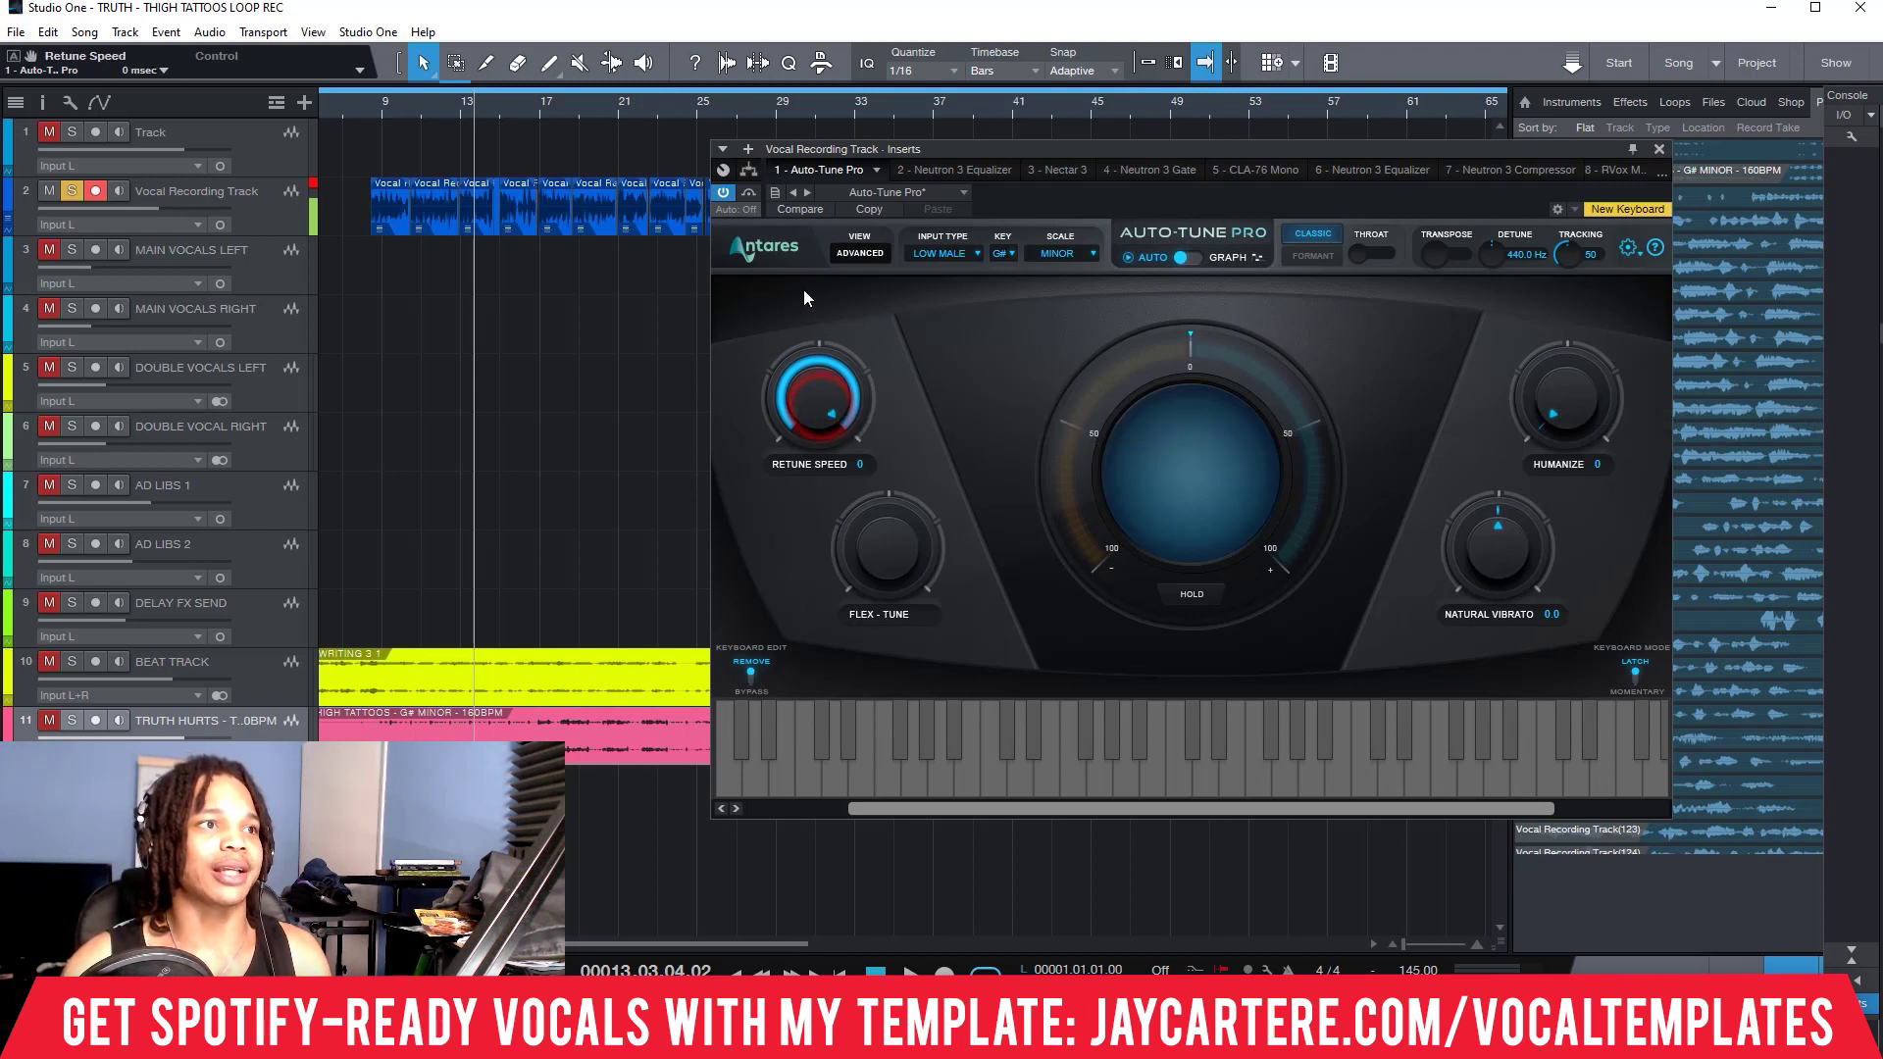
click(371, 105)
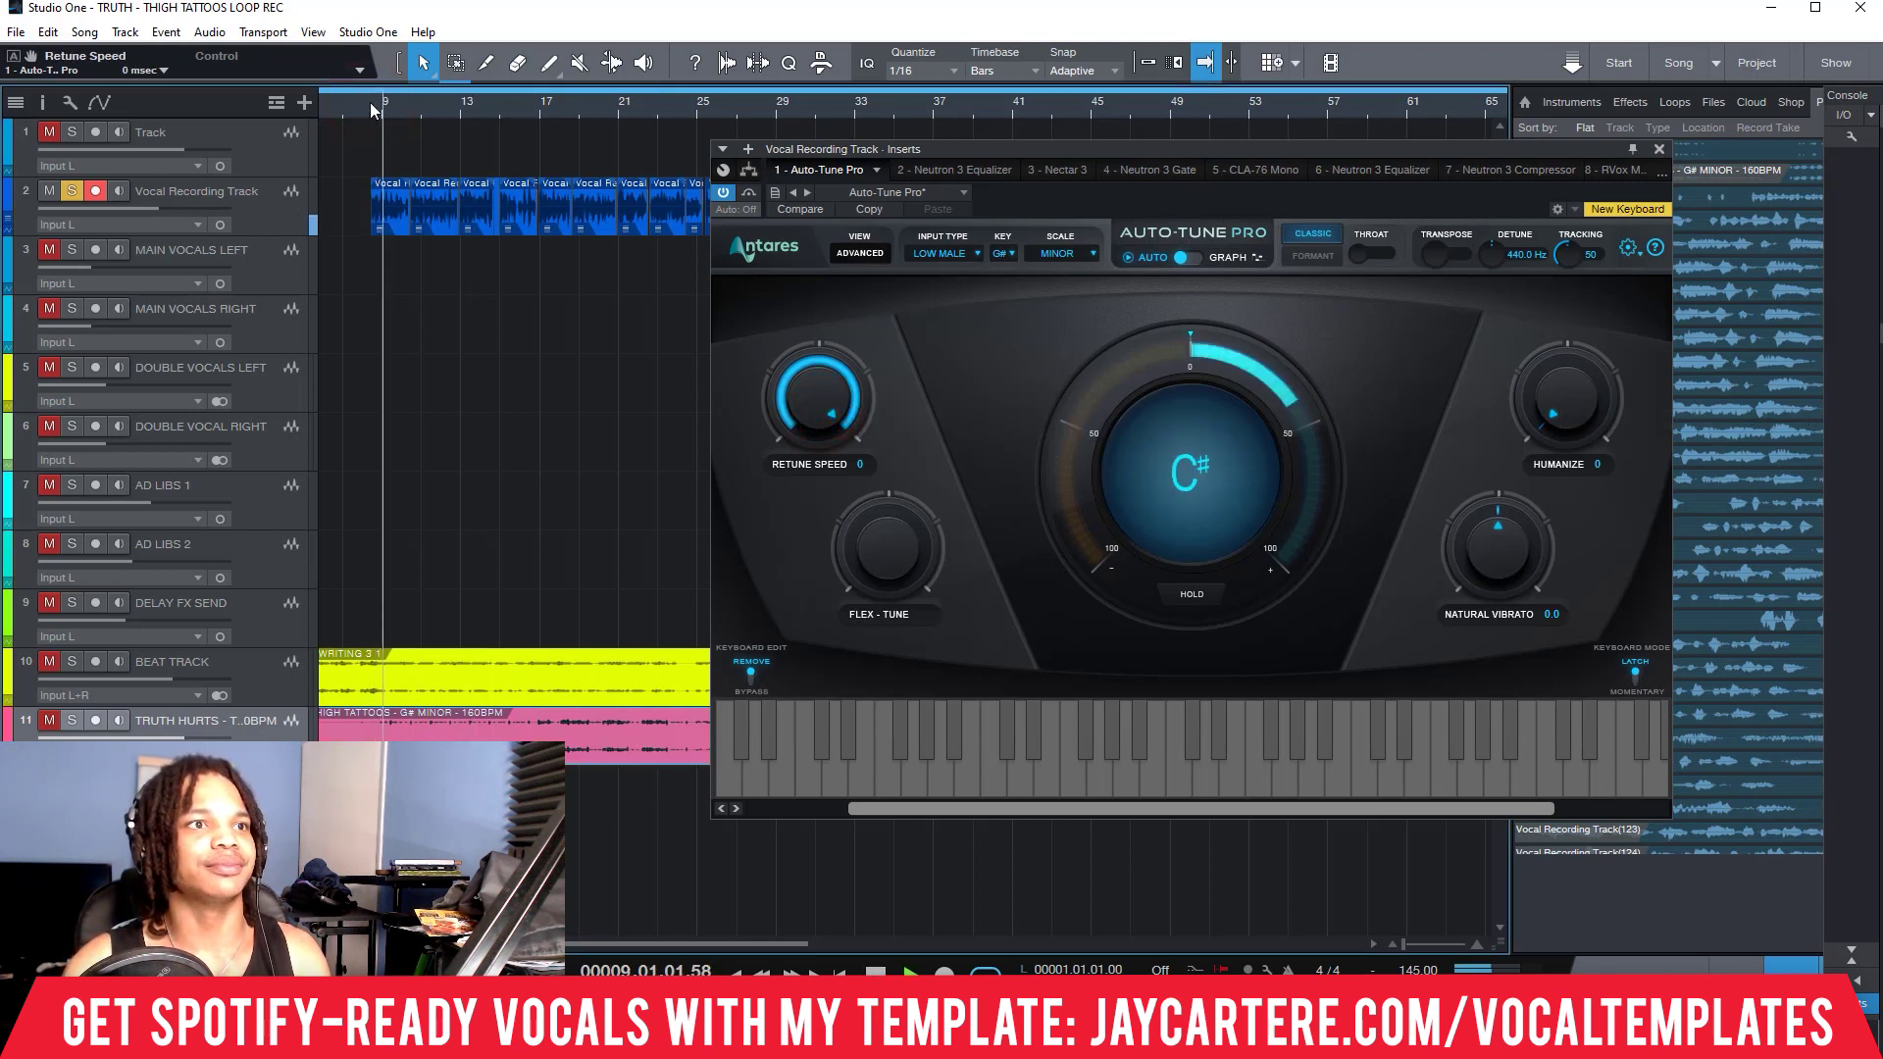
click(371, 106)
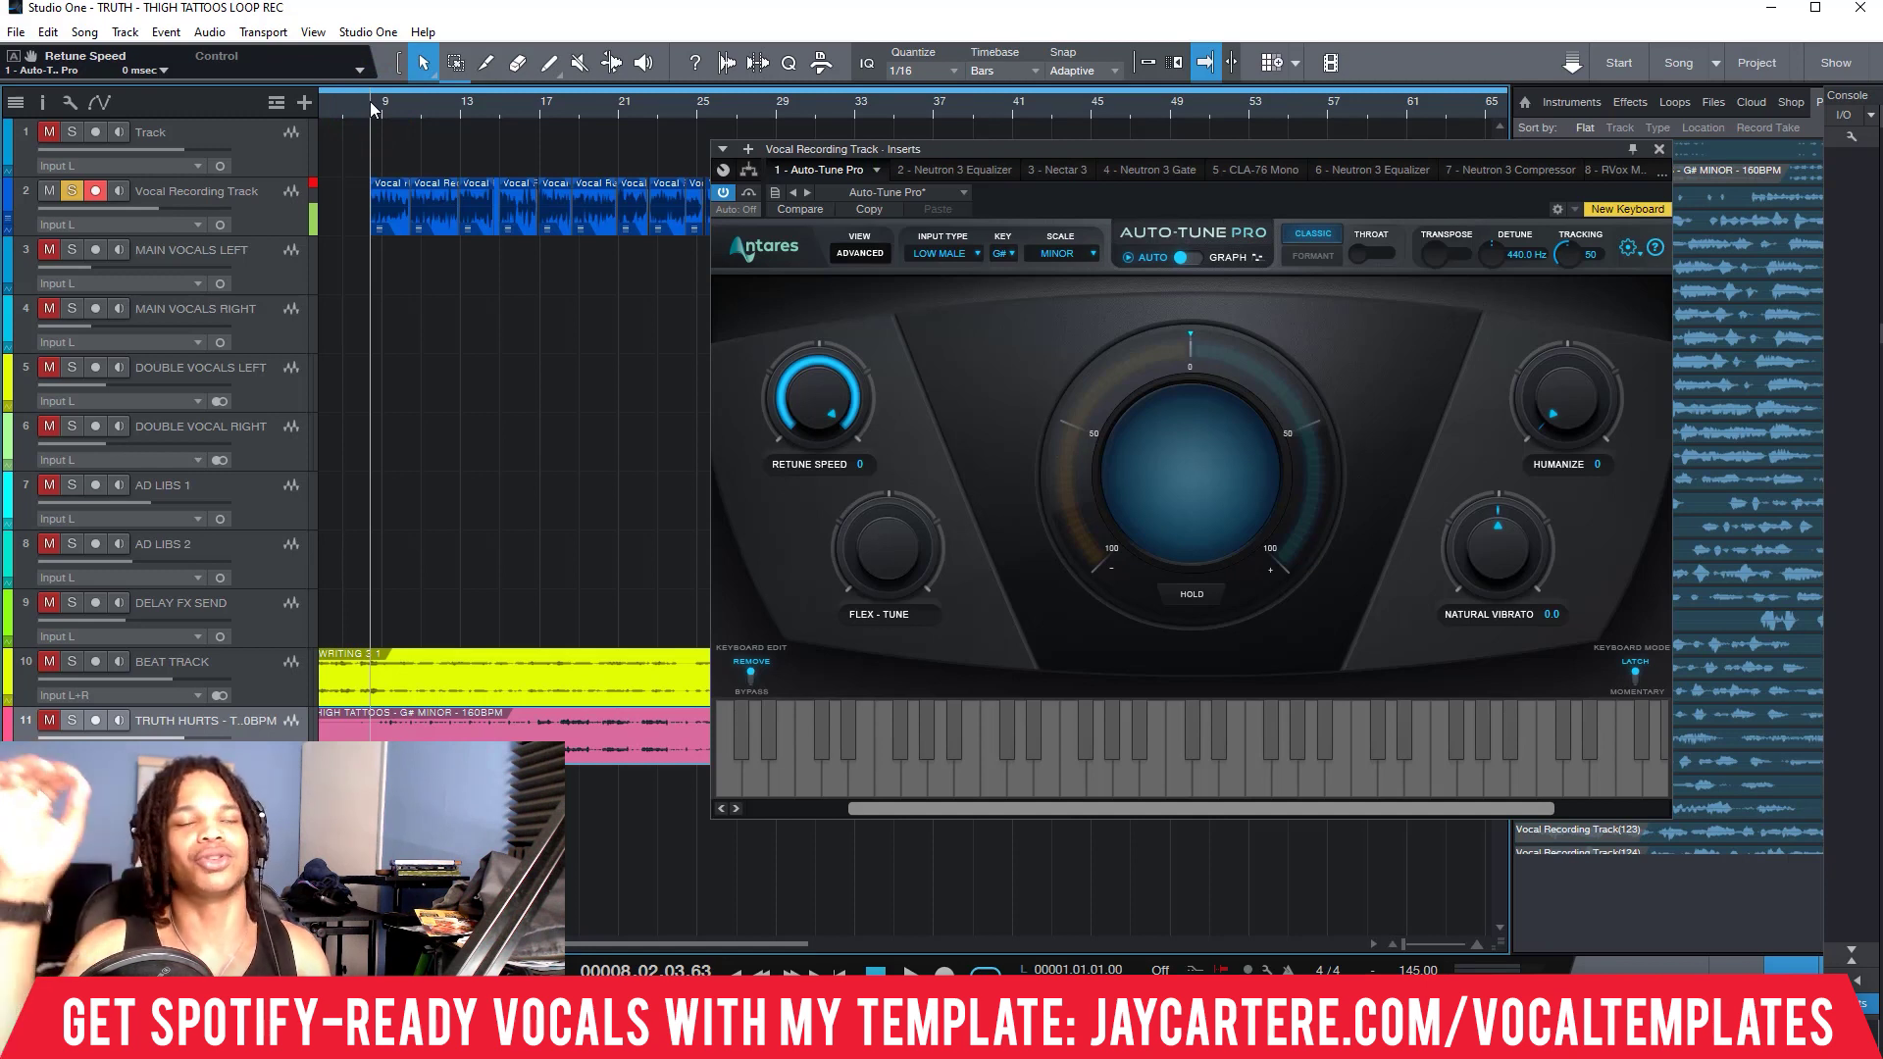
key(space)
Set Humanize to 20 in Auto-Tune Pro with the playback start back at about bar 8.
click(372, 106)
drag(1580, 413, 1575, 358)
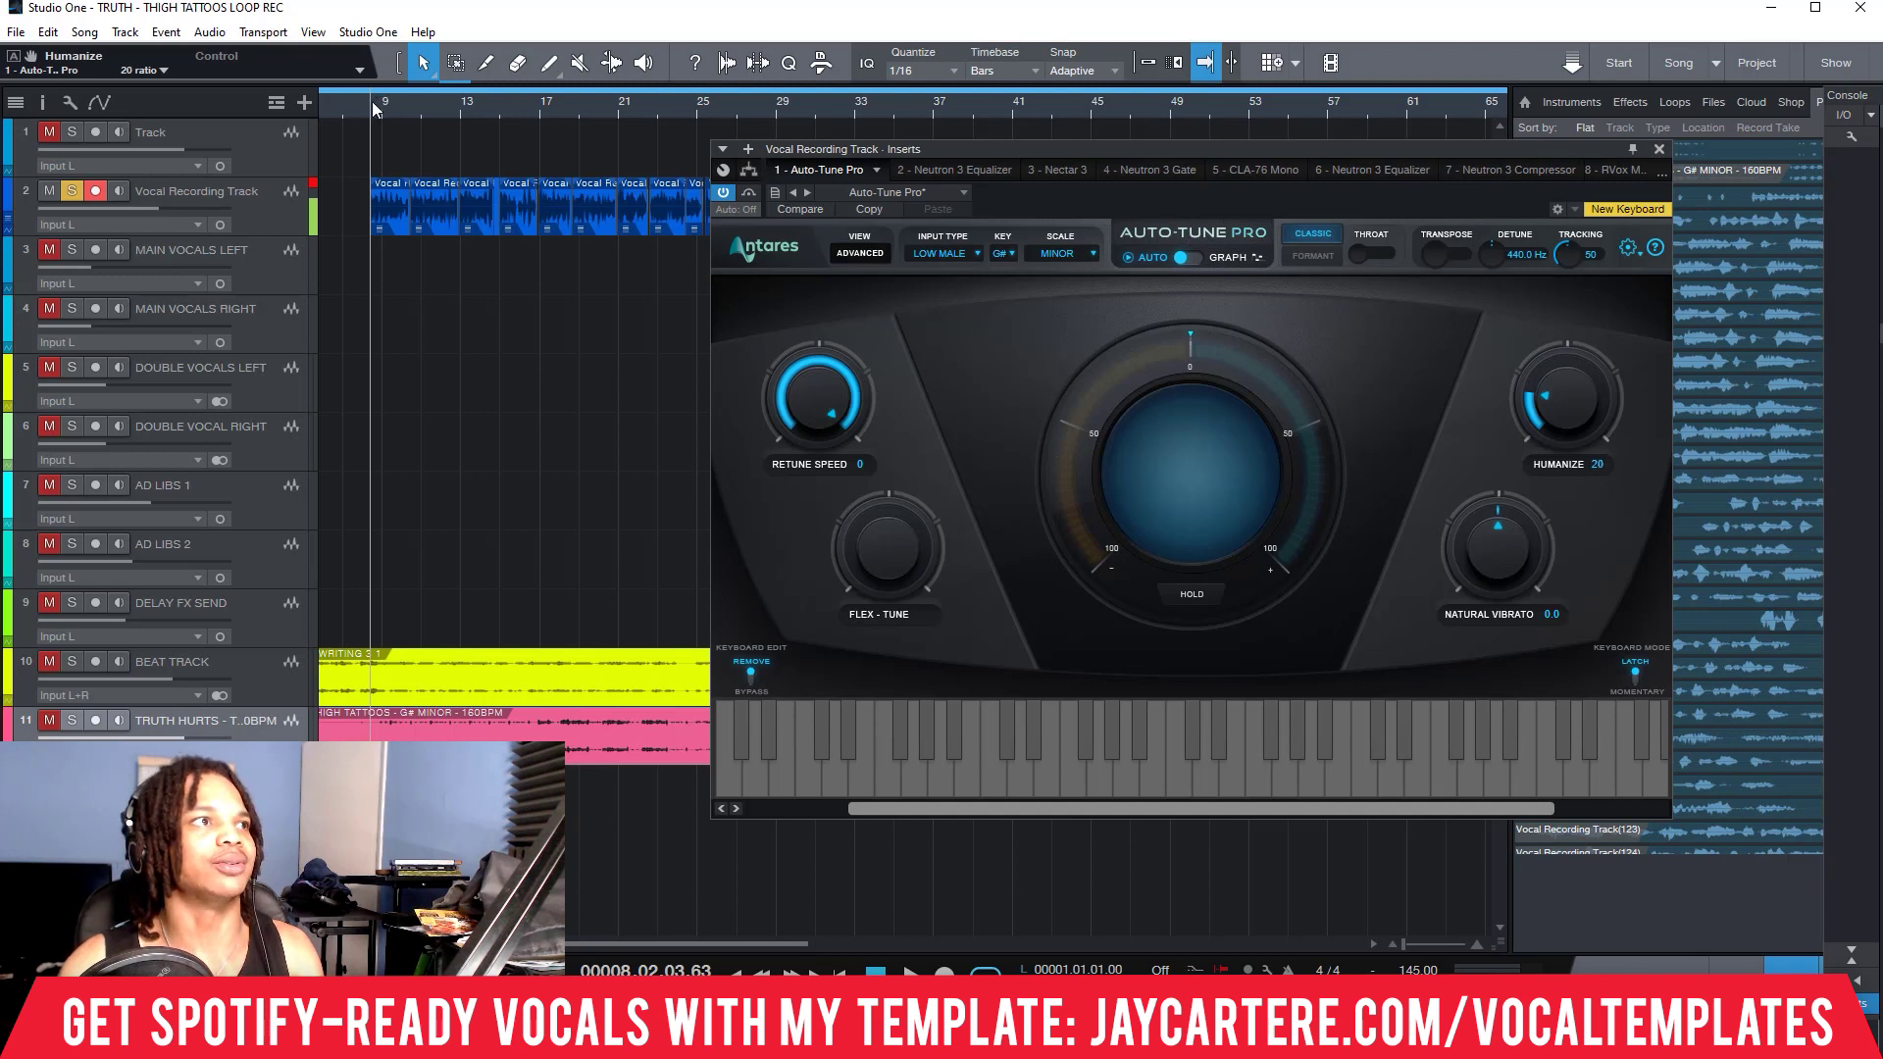
Play the vocals from about bar 8 at the current Humanize setting, and again with Humanize set to 100.
key(space)
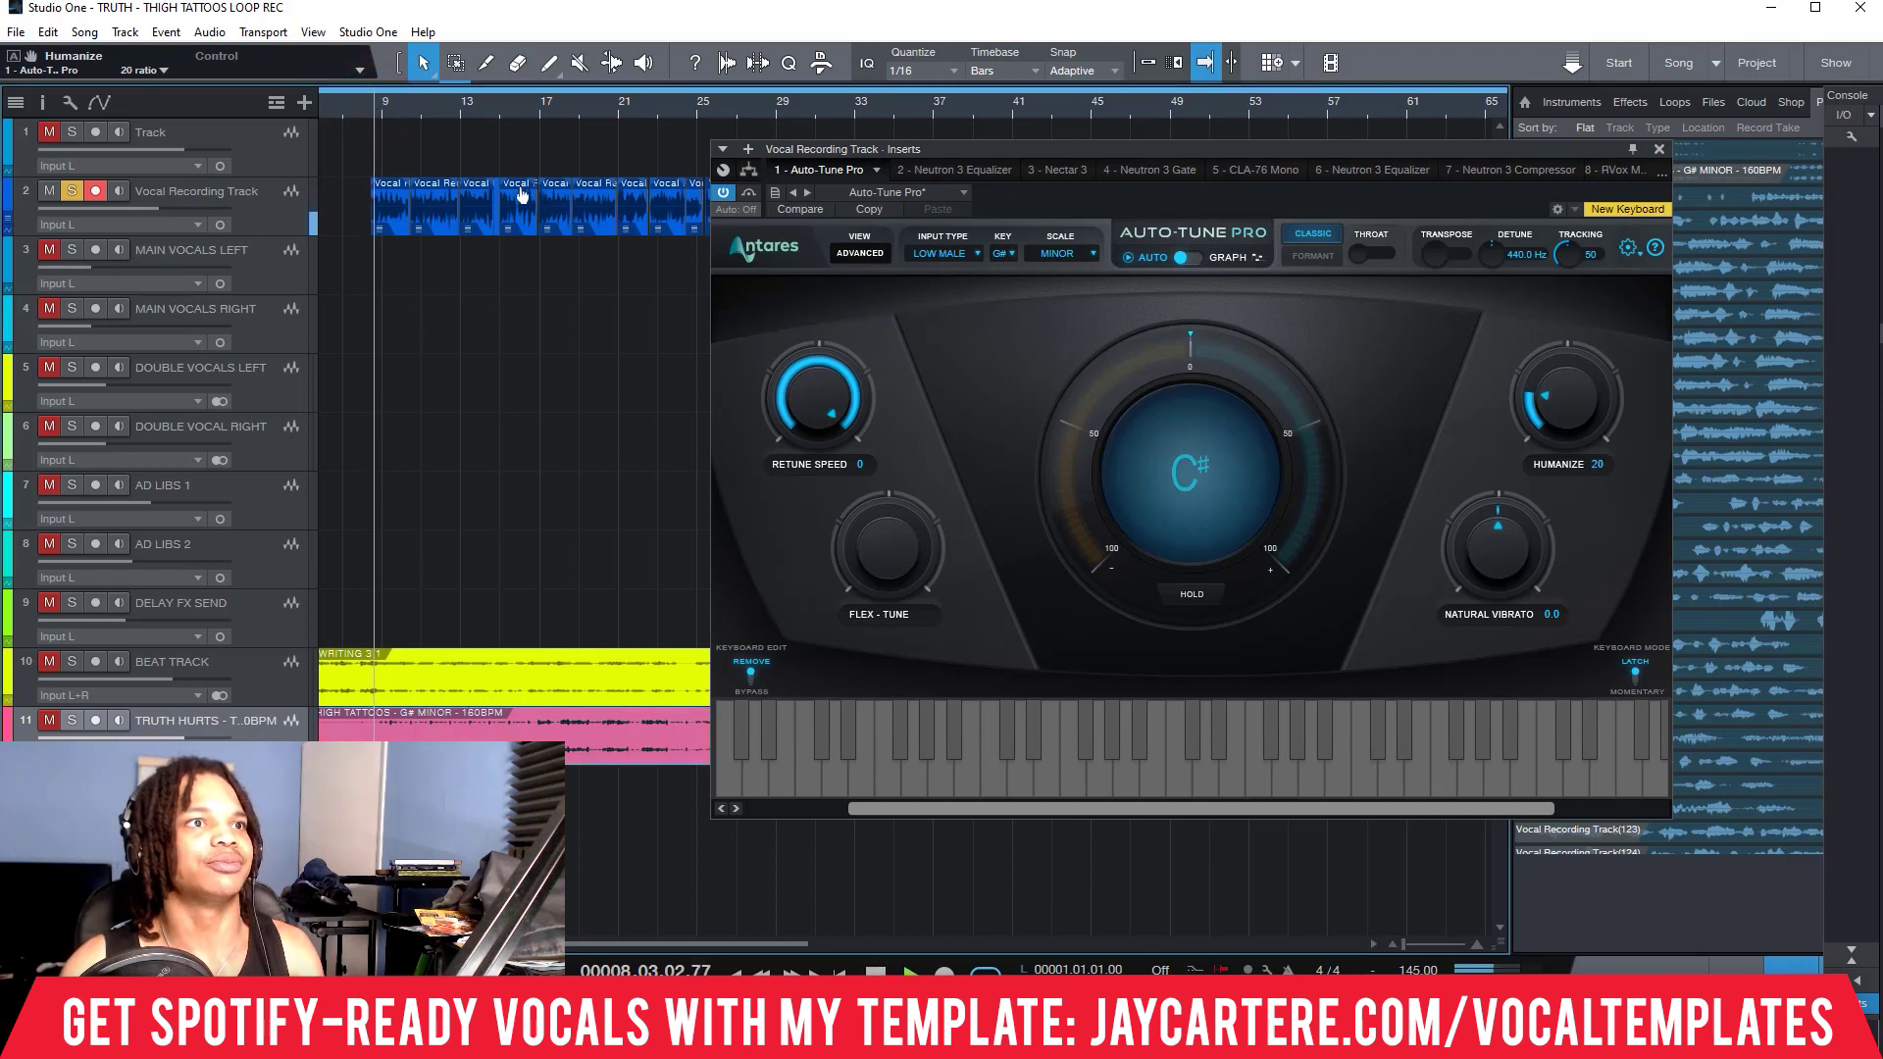
click(366, 106)
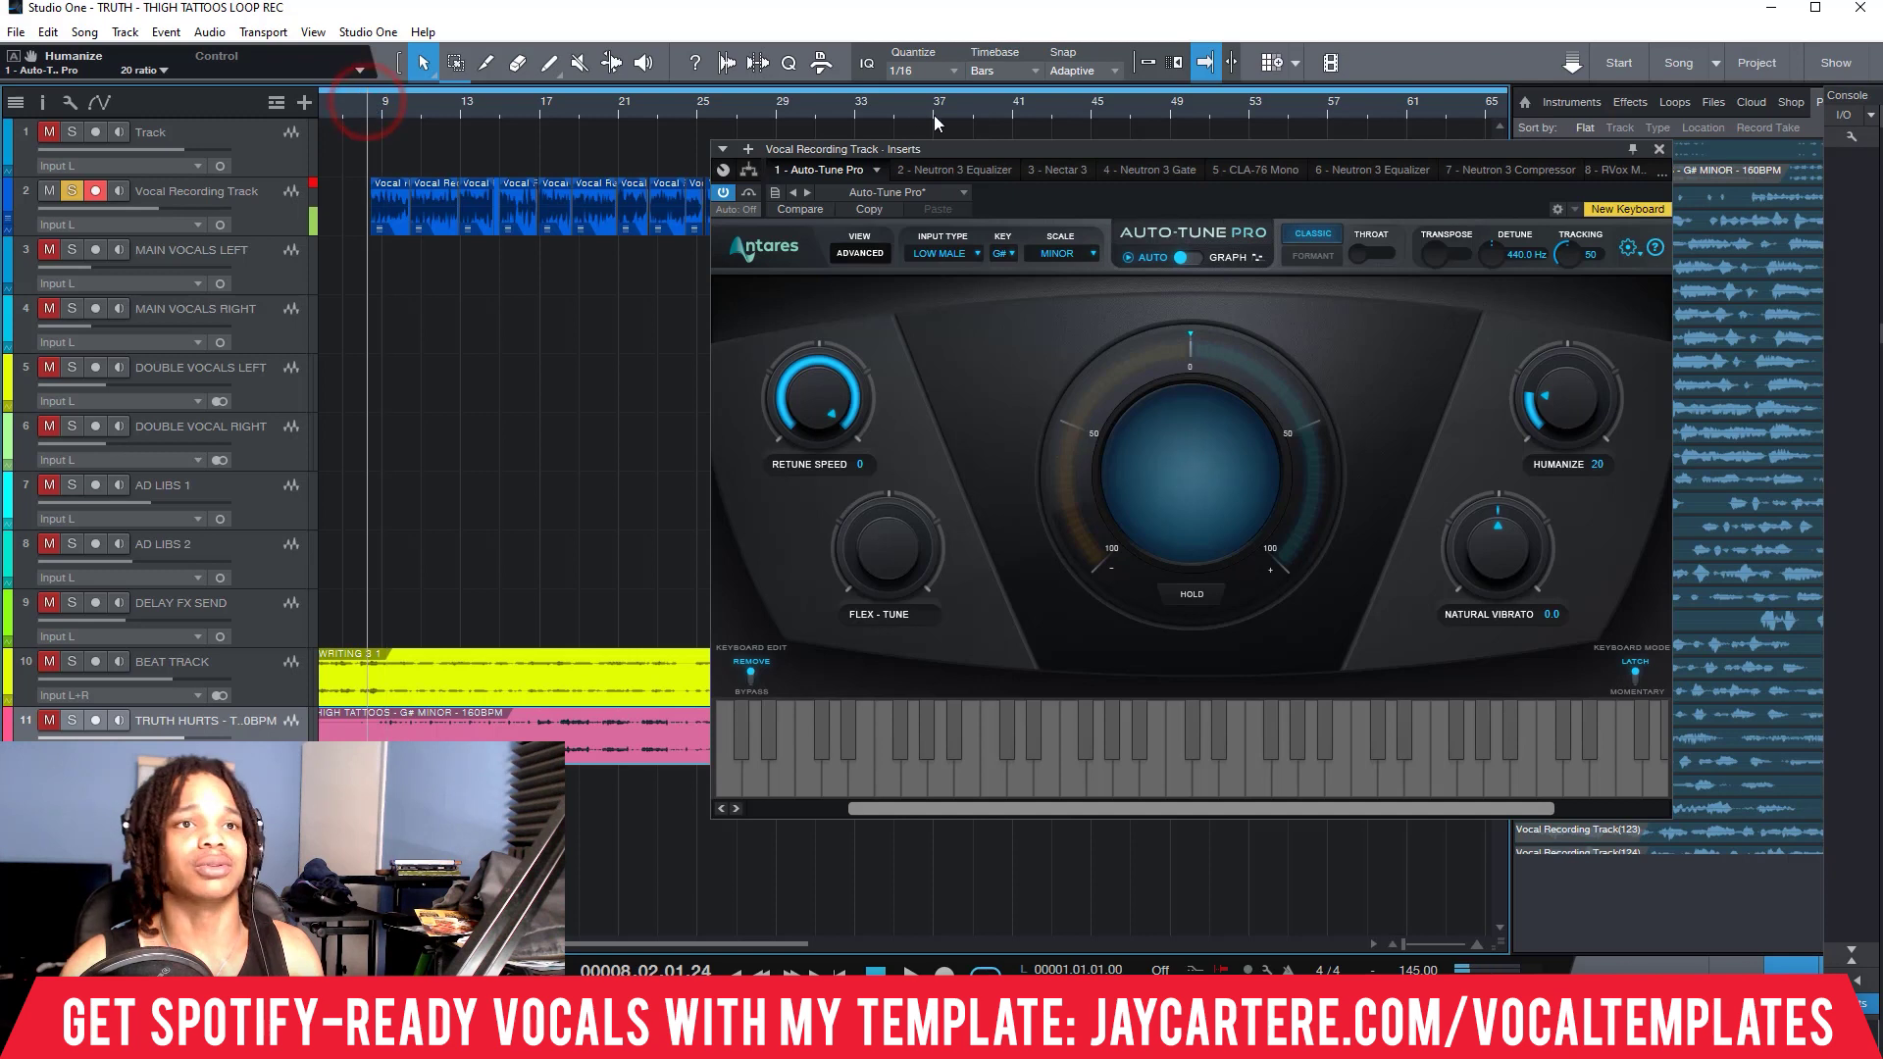
drag(1562, 404, 1550, 157)
key(space)
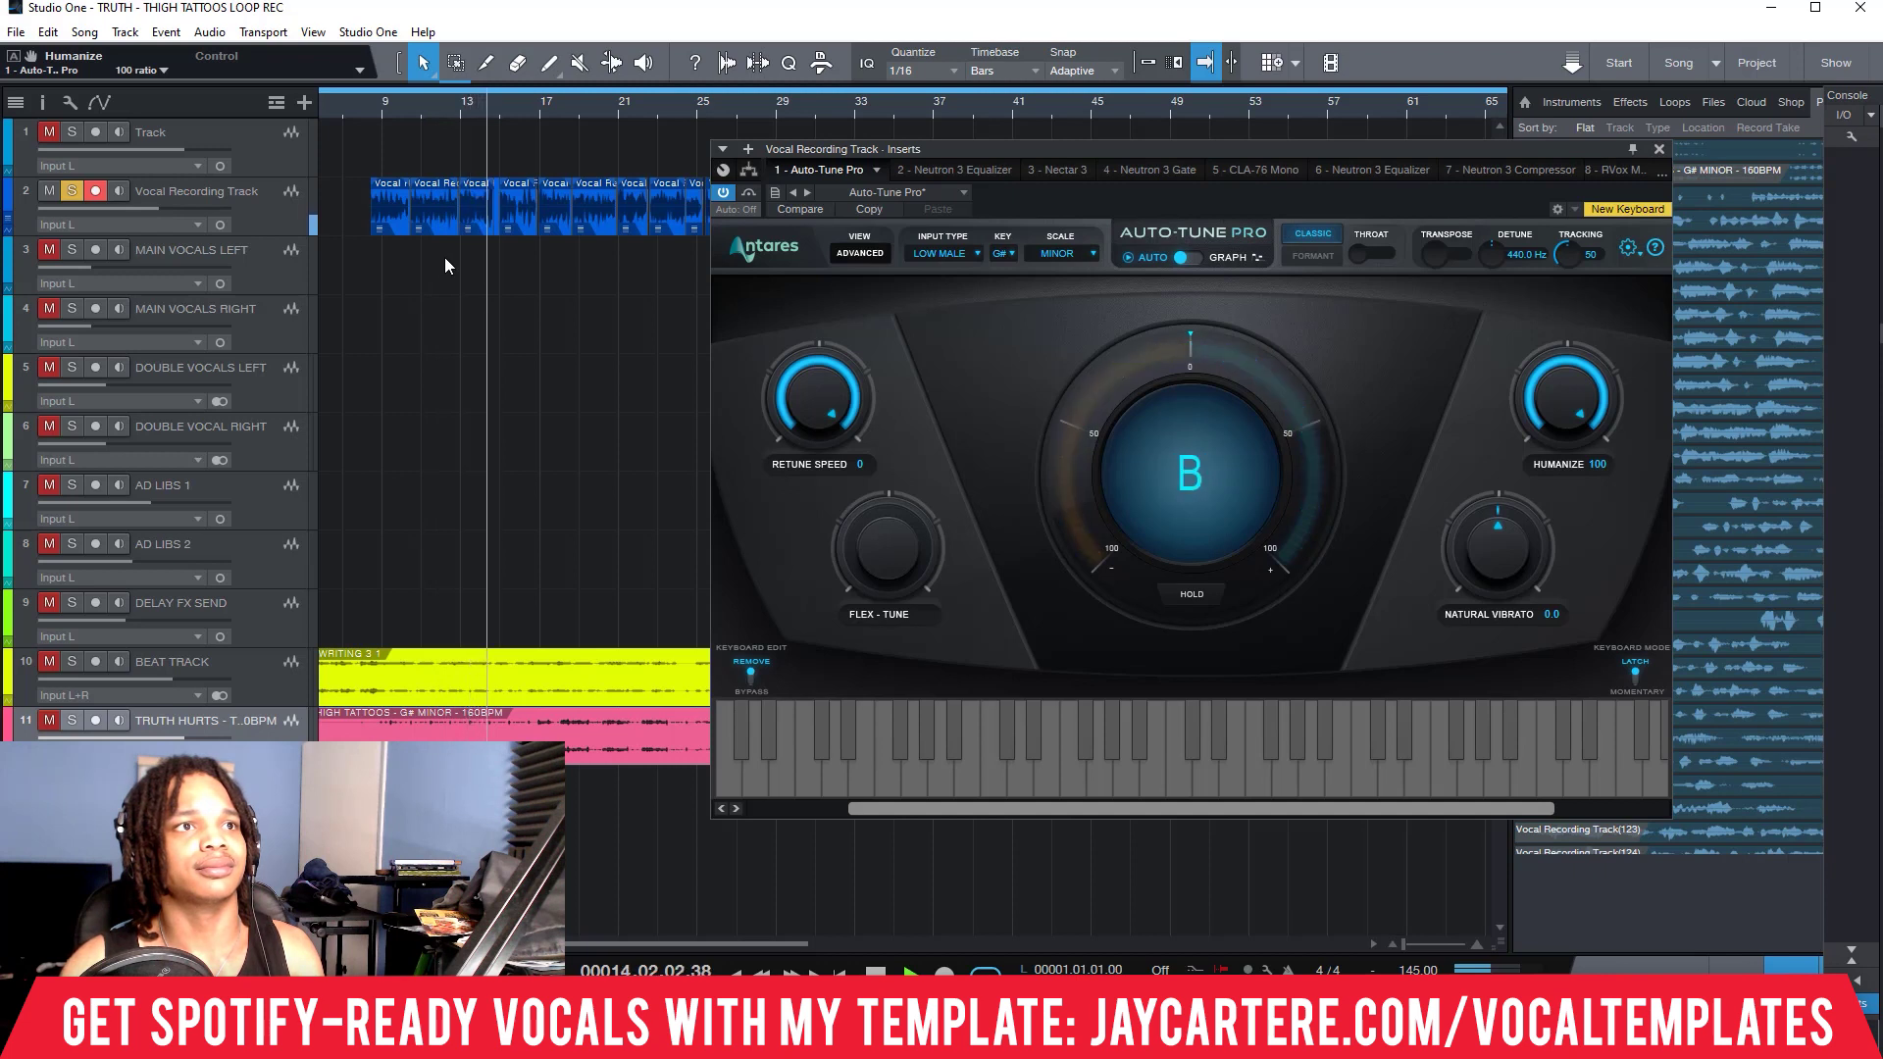
click(371, 111)
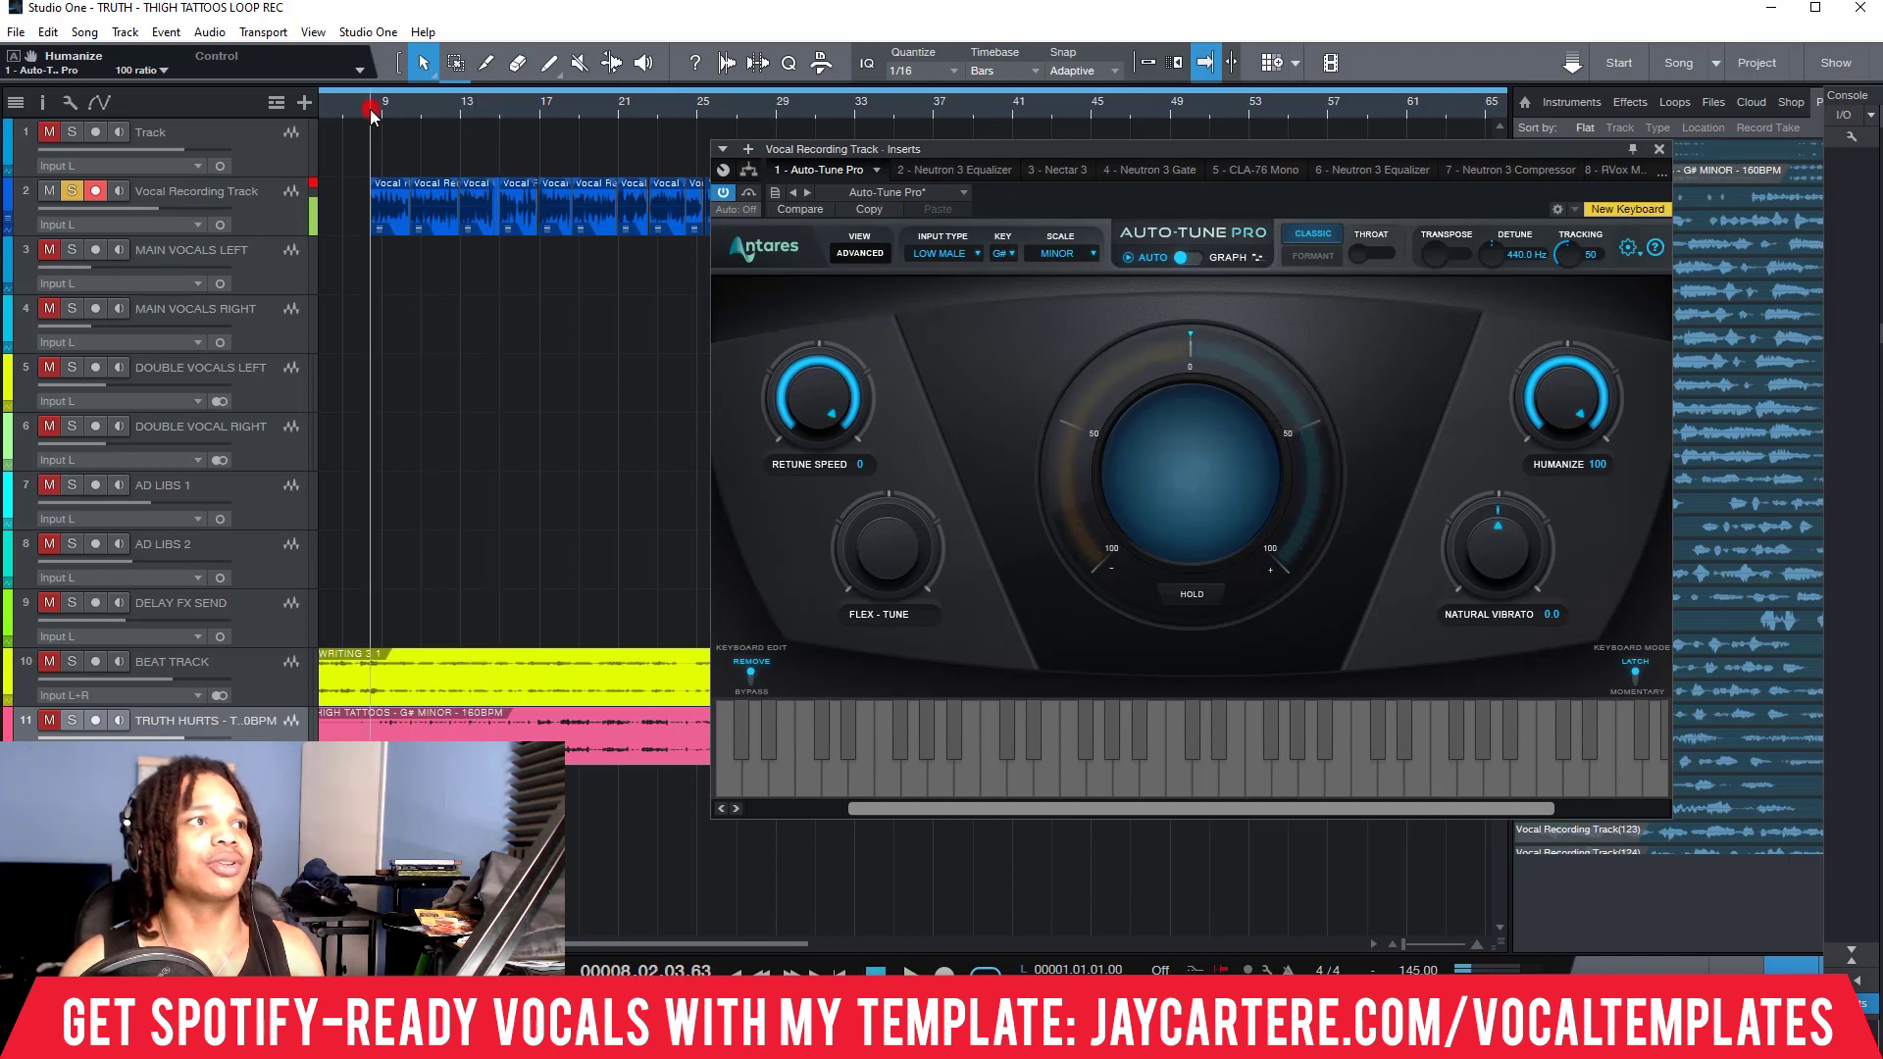
Set Humanize to 0 in Auto-Tune Pro, audition the vocals and return playback to about bar 8.
drag(1550, 381, 1569, 629)
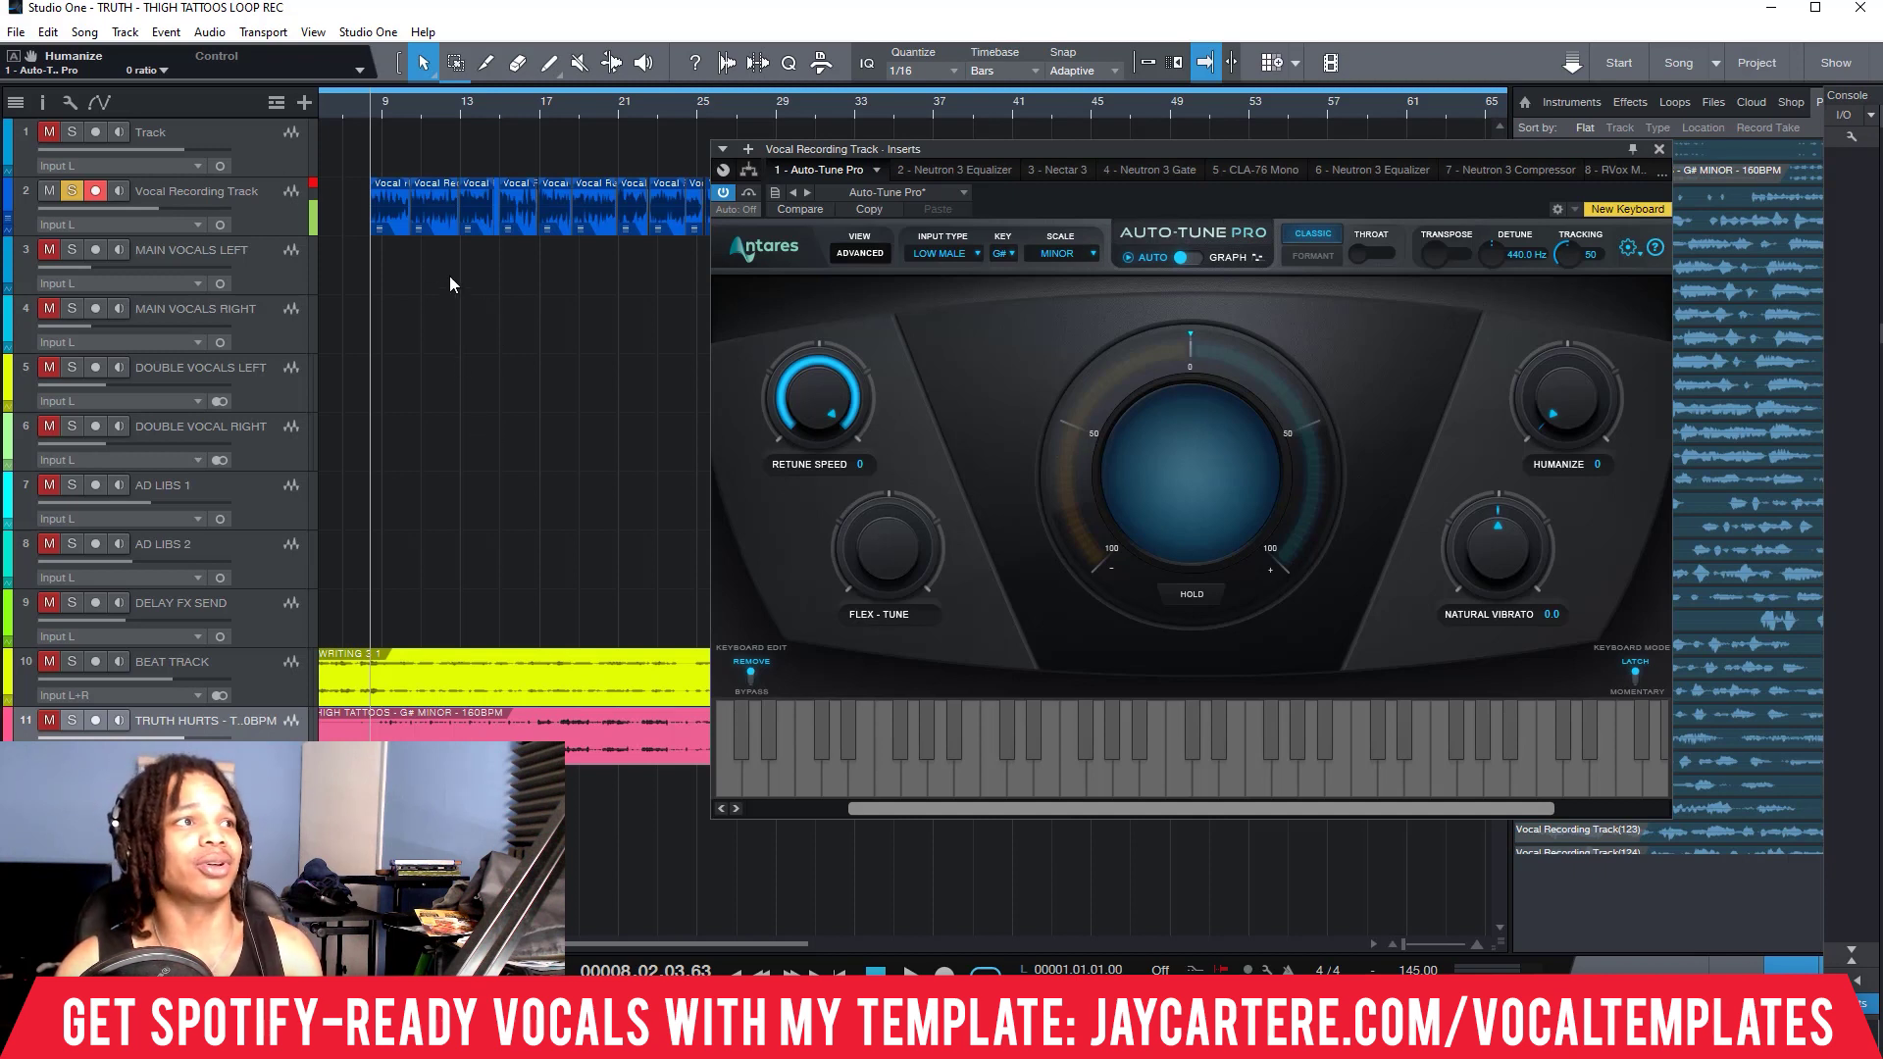
key(space)
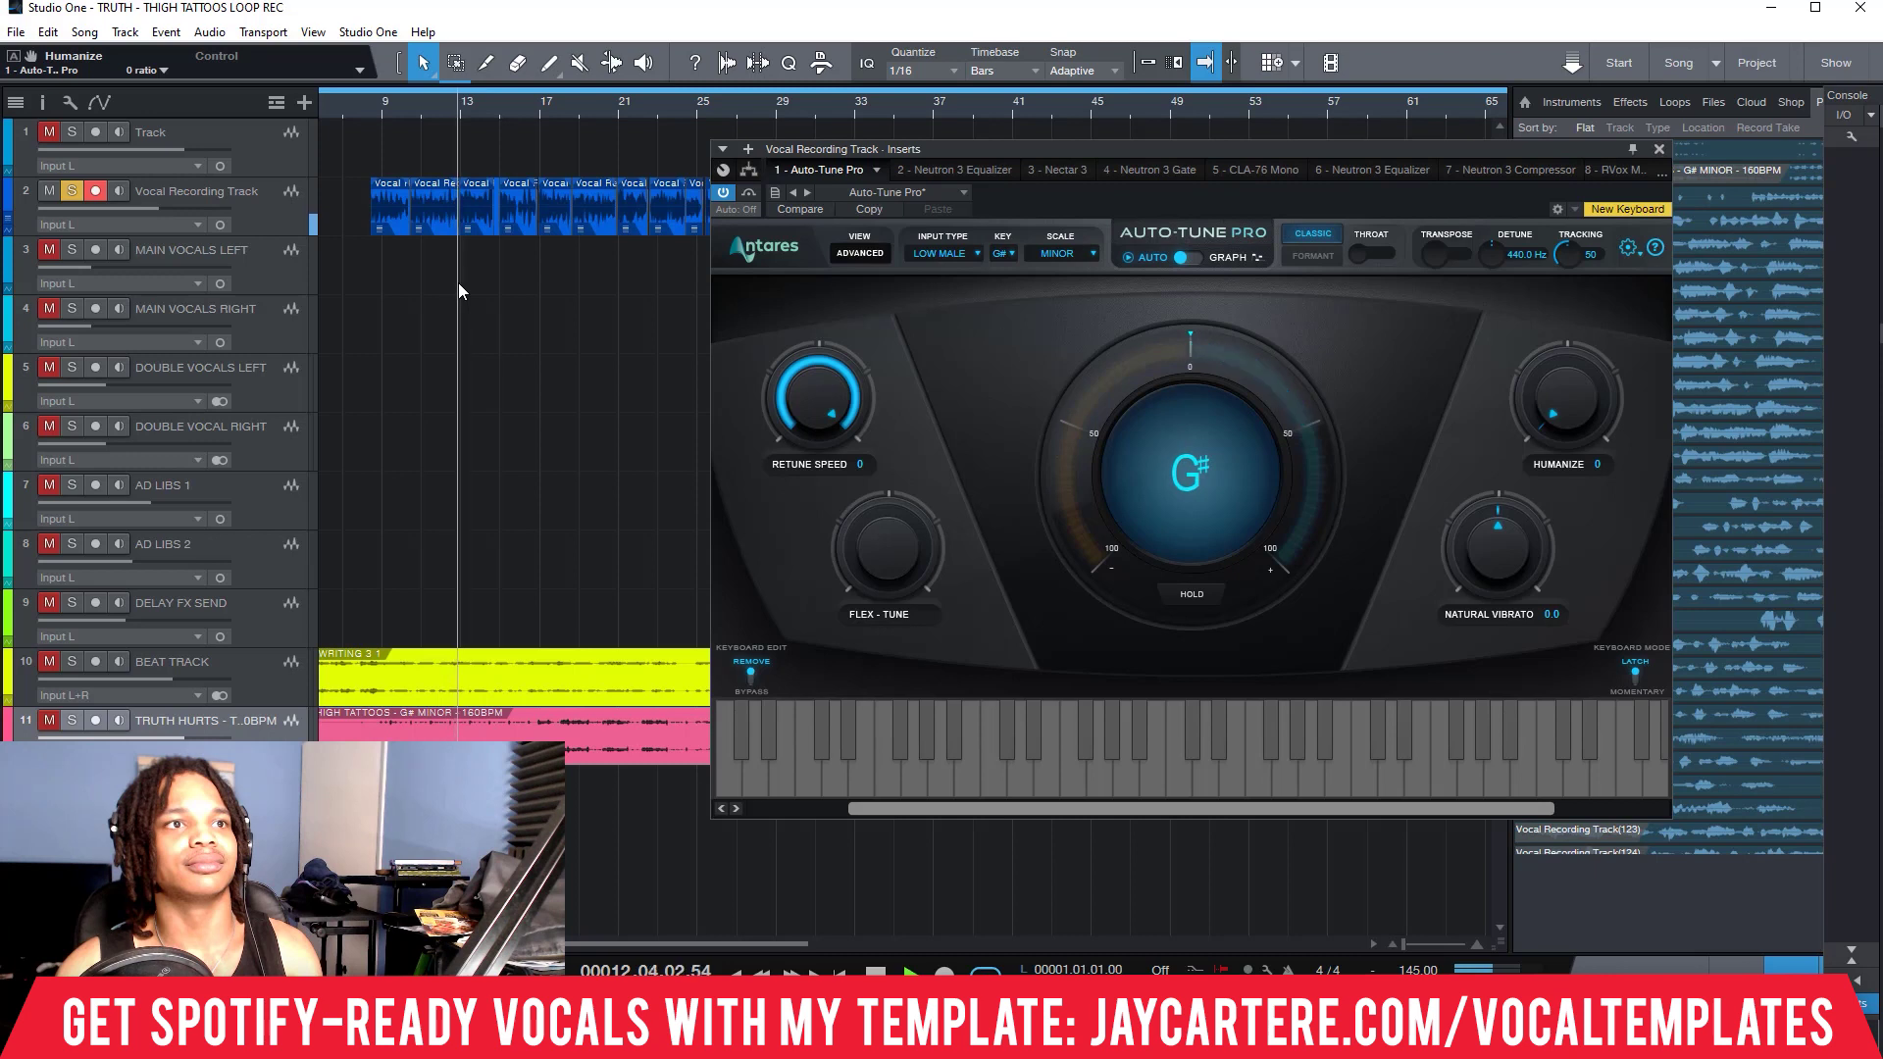
key(space)
click(373, 126)
Raise Humanize to 100 and play the vocals from about bar 8 for comparison.
drag(1566, 393, 1566, 324)
key(space)
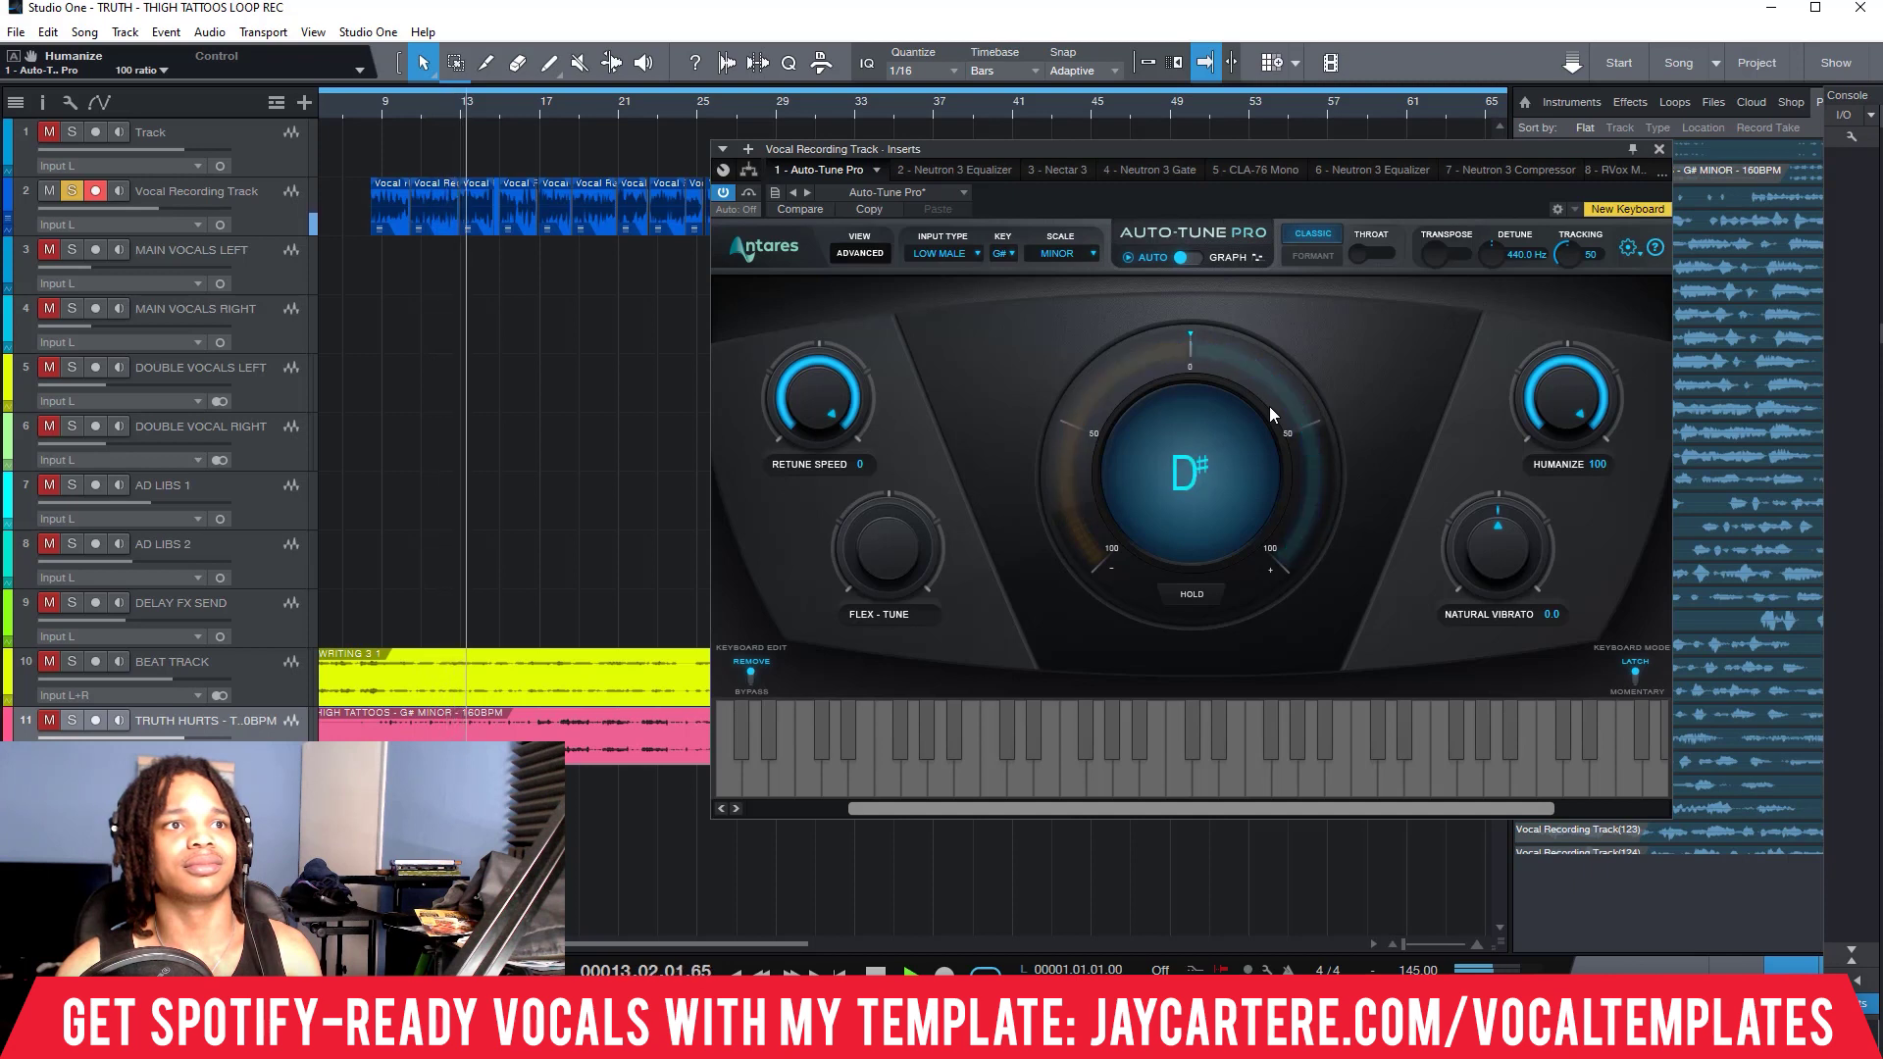
key(space)
Set Humanize to 0 and Retune Speed to 6 in Auto-Tune Pro.
drag(1563, 384, 1604, 646)
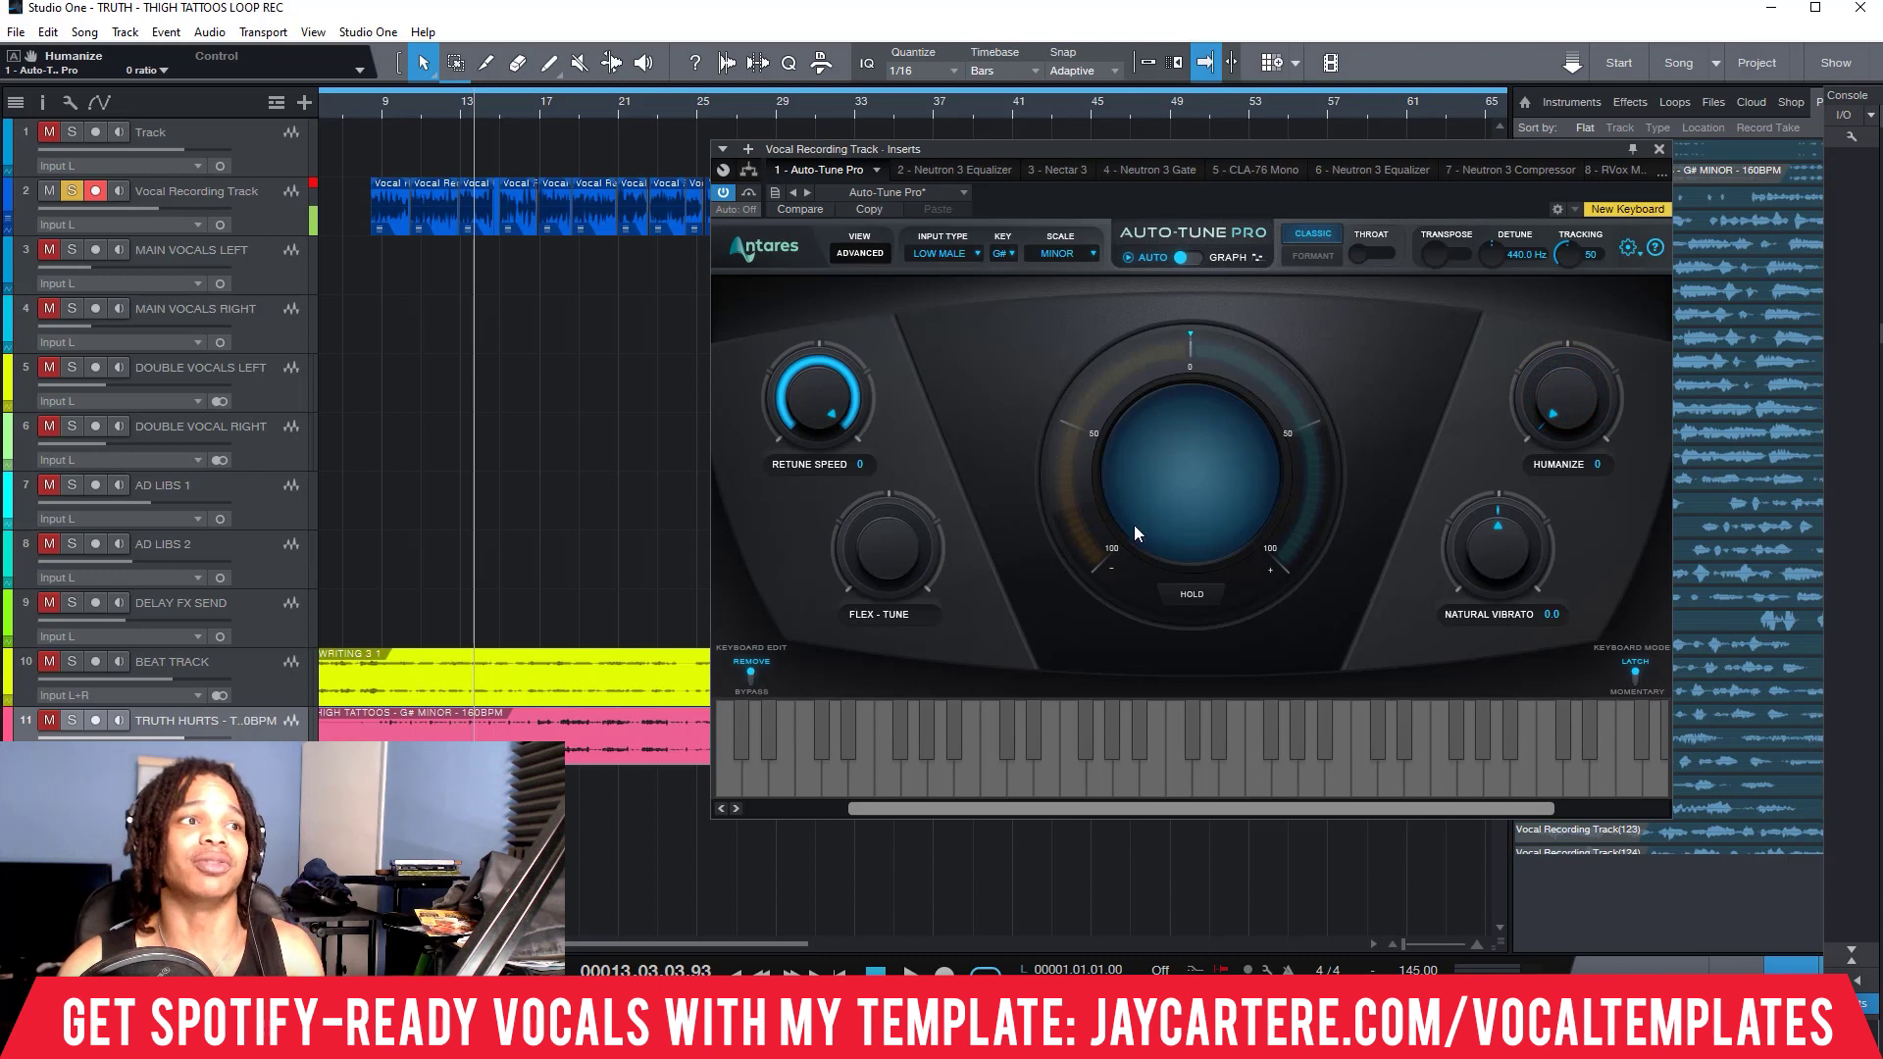
drag(811, 407, 814, 418)
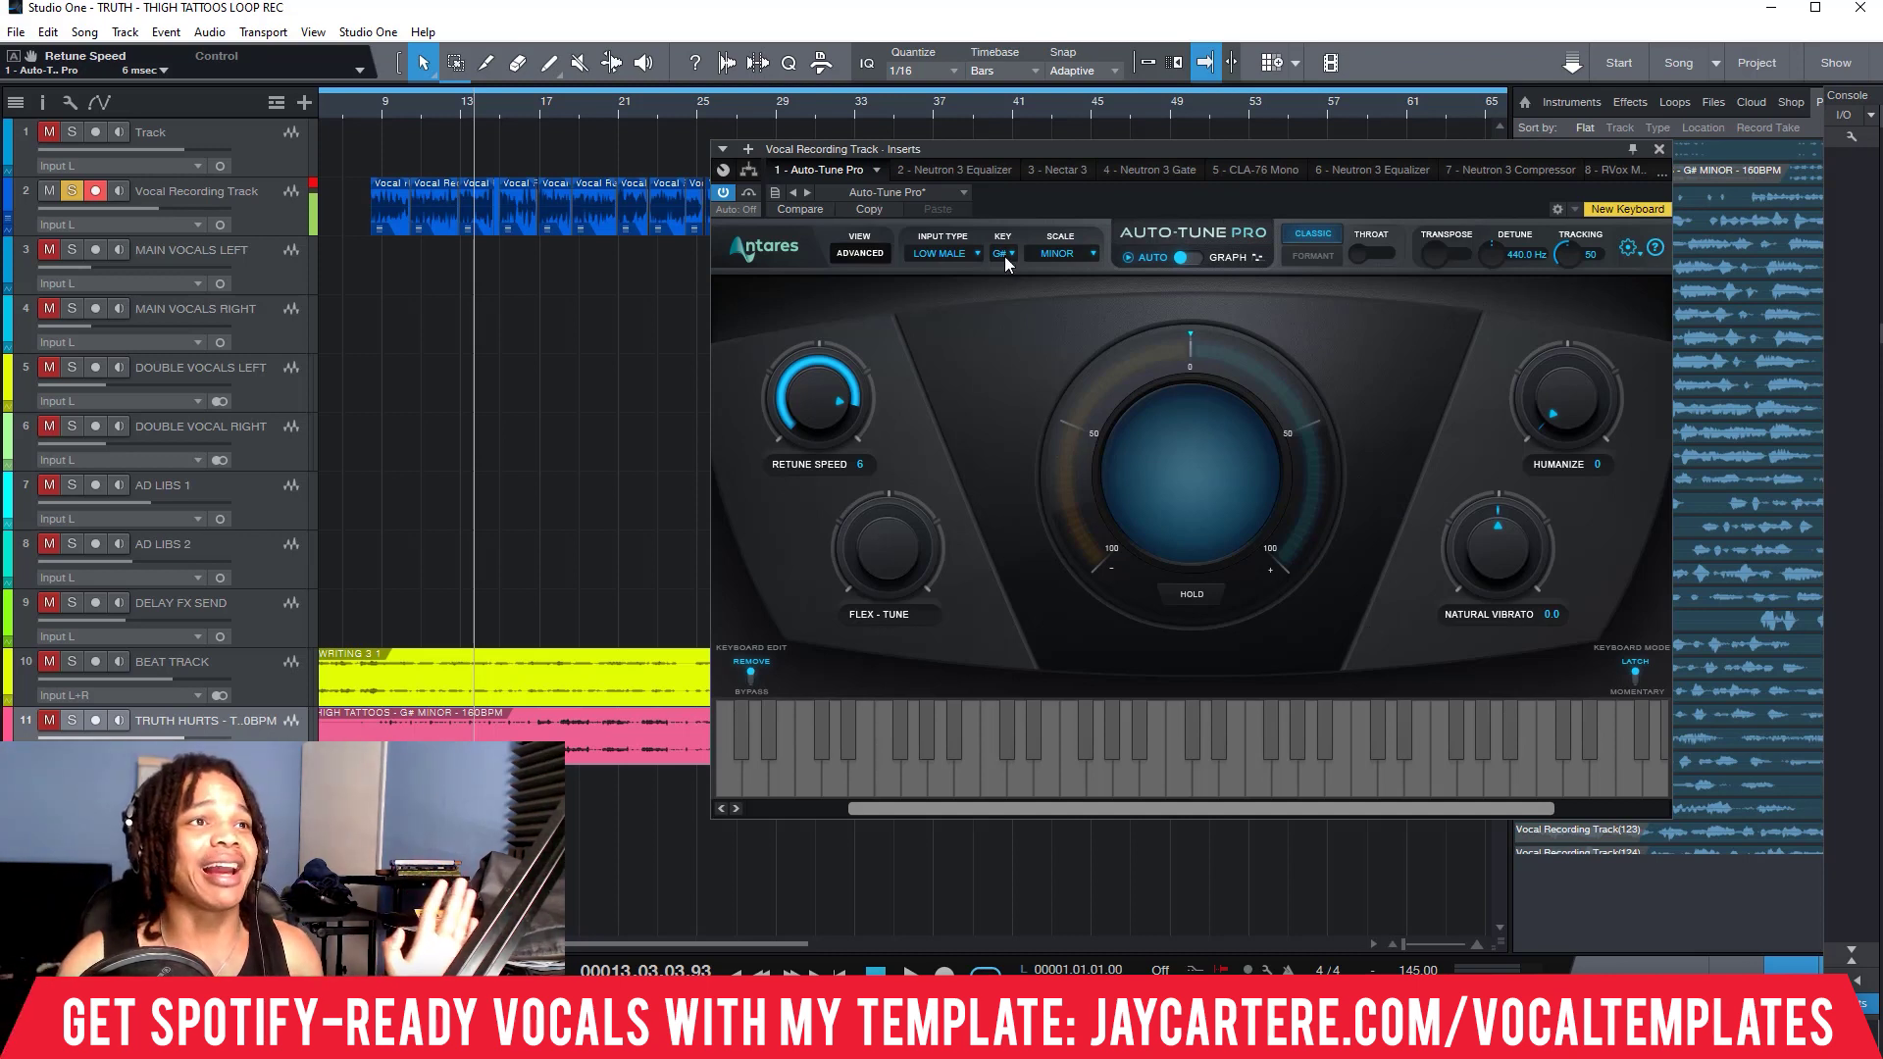
Set the Auto-Tune Pro input type to Soprano and play the vocals from about bar 8.
click(951, 254)
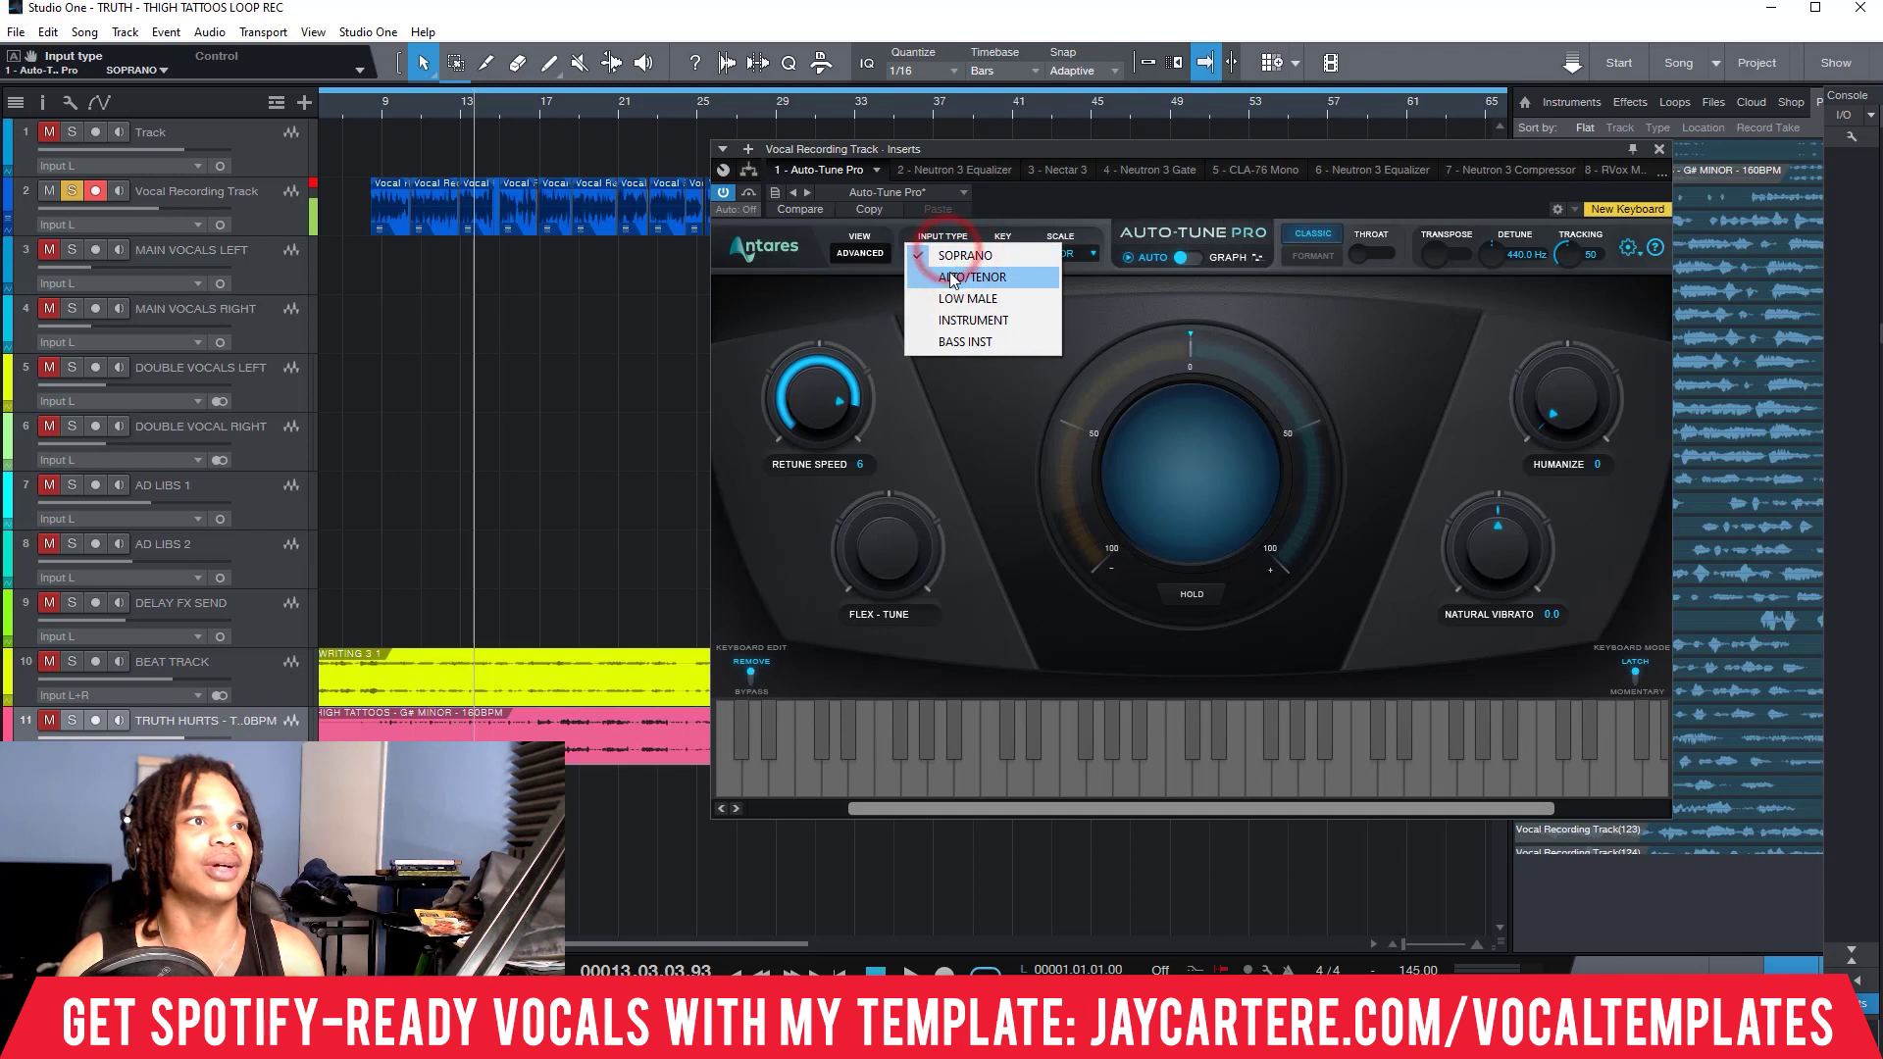
click(835, 302)
click(369, 116)
key(space)
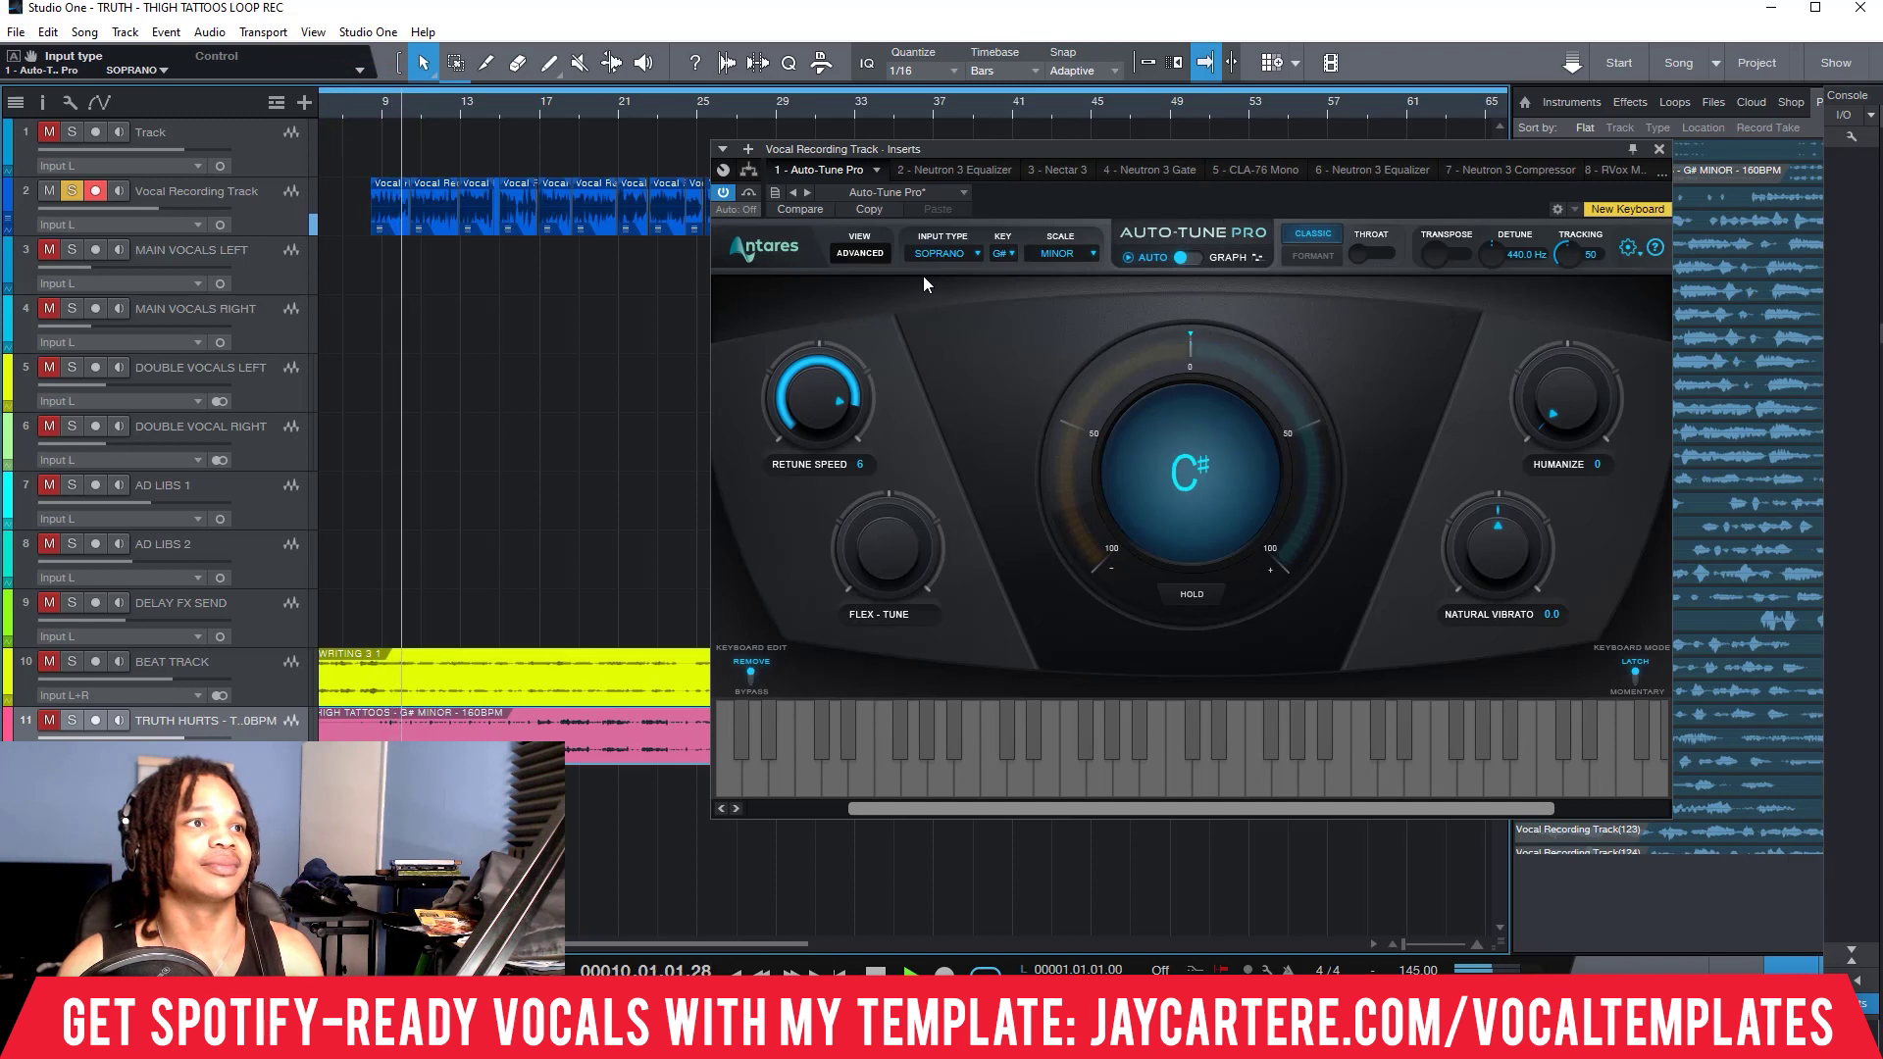
Switch the input type to Alto/Tenor and audition the vocals from about bar 8.
click(963, 252)
click(965, 278)
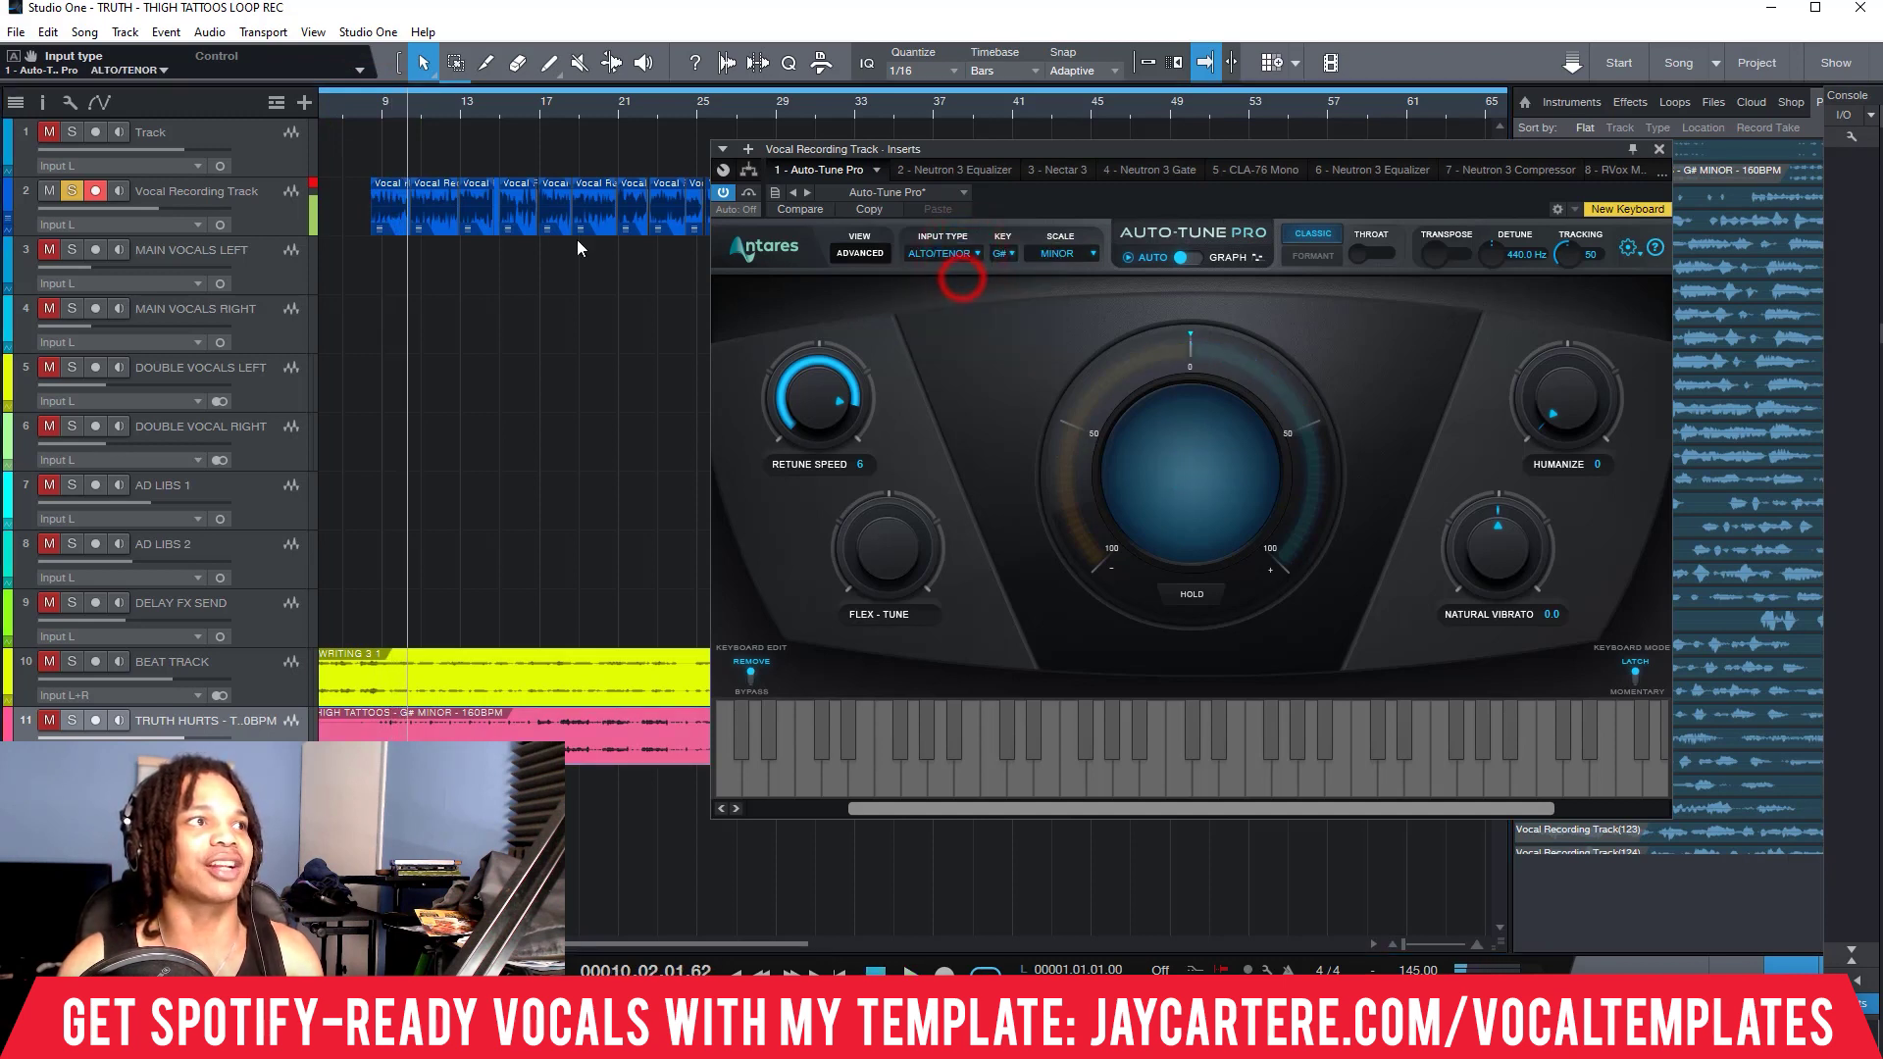
click(379, 104)
click(370, 110)
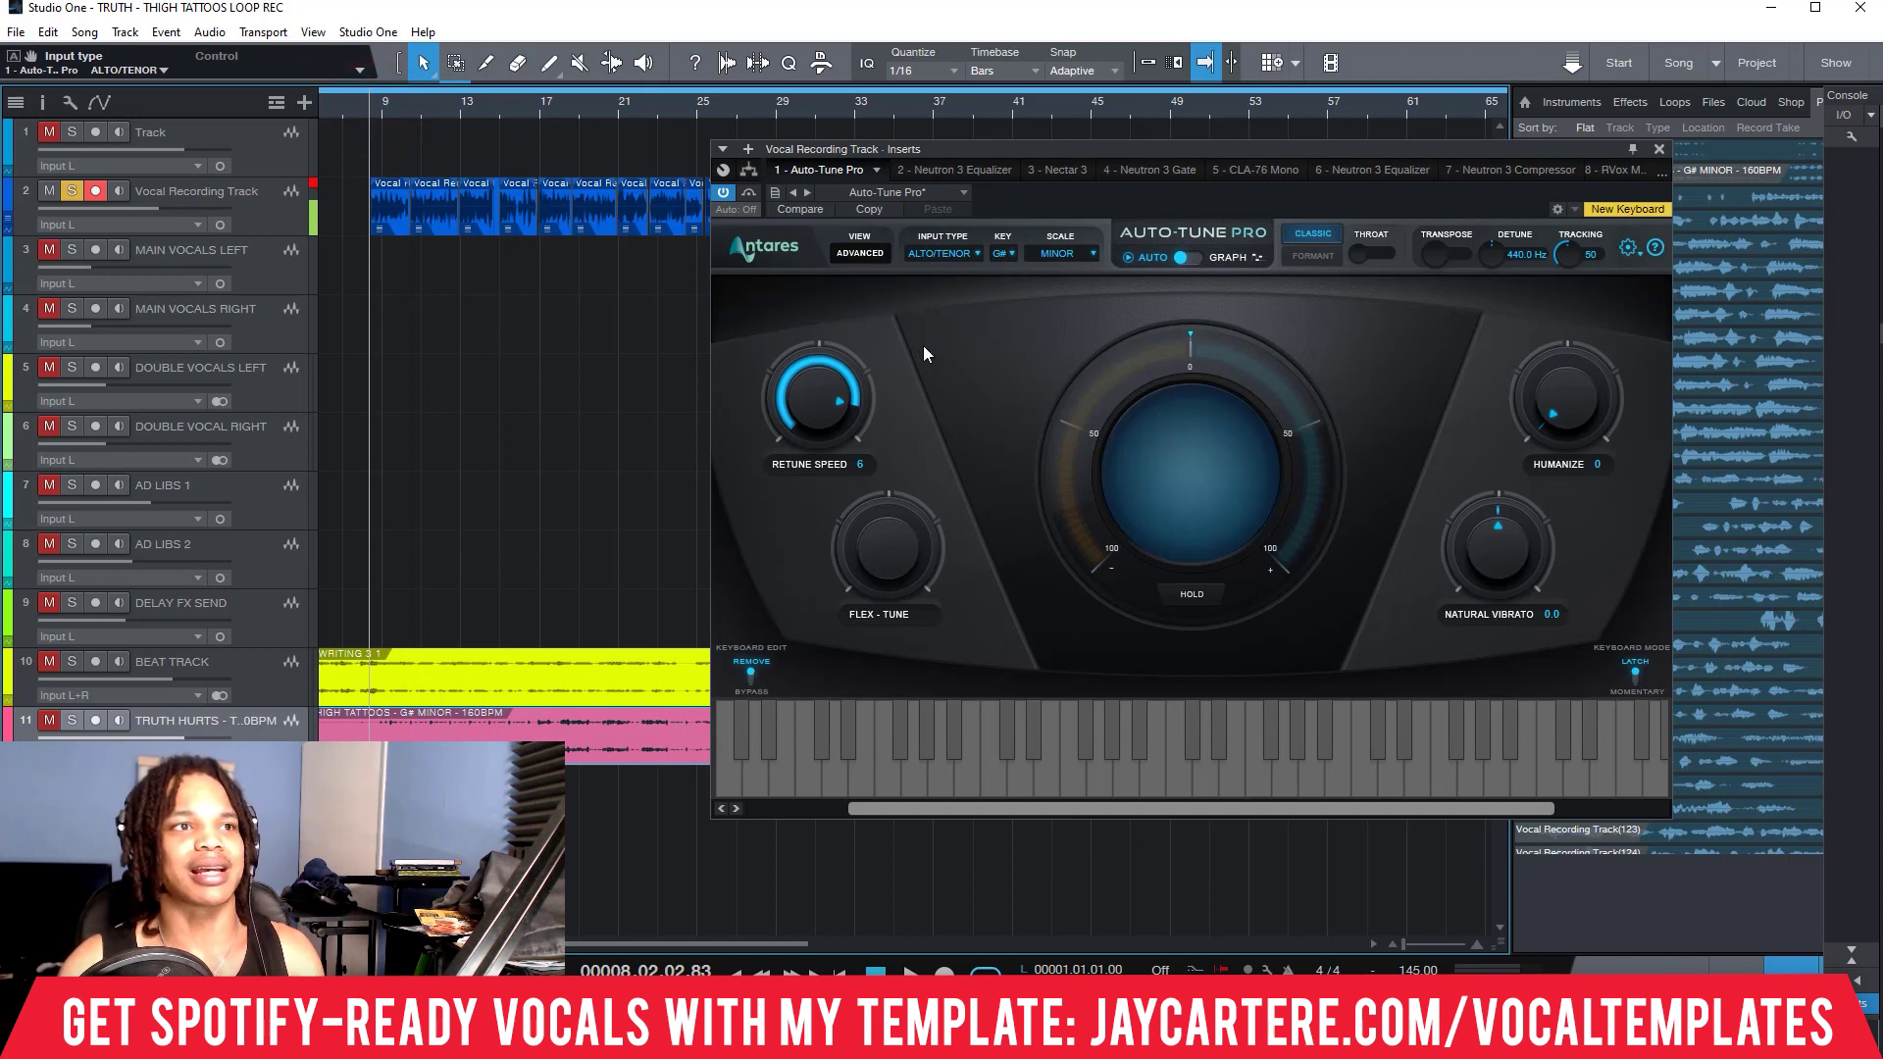
key(space)
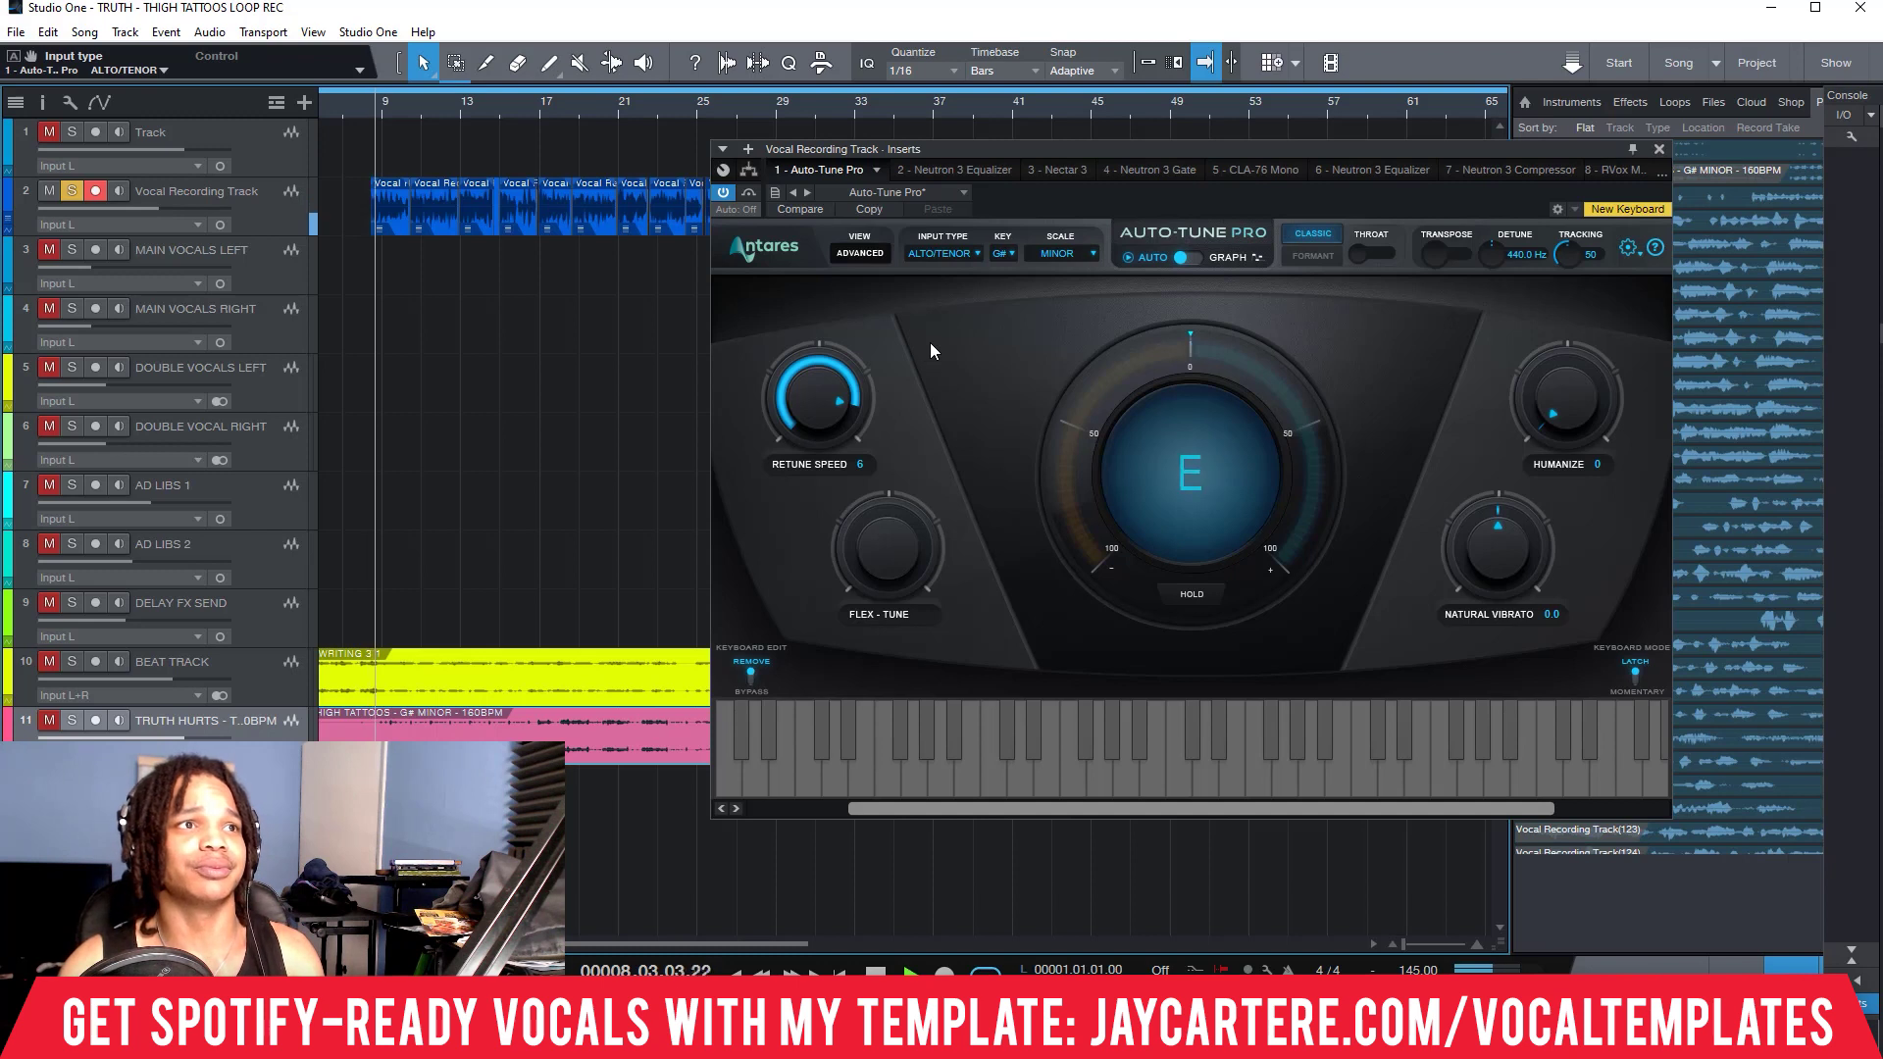
key(space)
Set the input type to Low Male, return playback to about bar 8 and save the song.
click(968, 255)
click(967, 294)
click(373, 108)
key(ctrl+s)
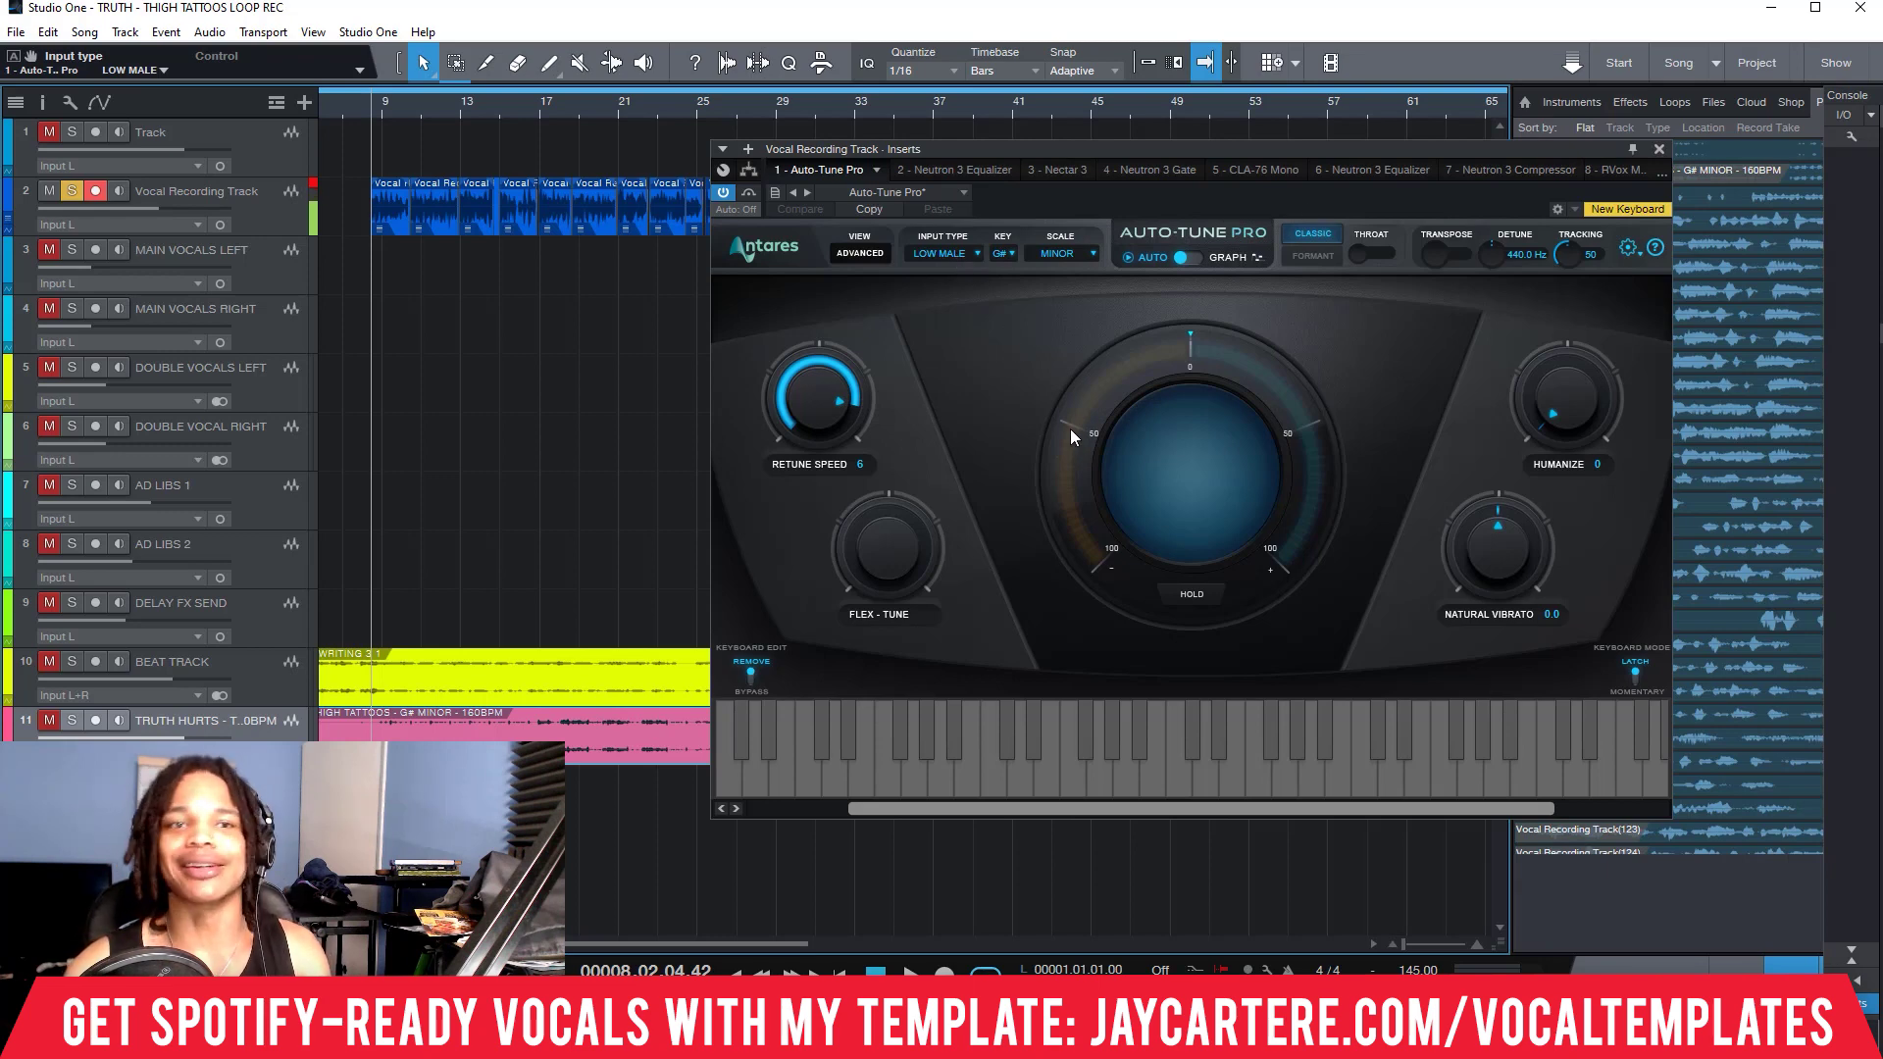
Close the Auto-Tune Pro window, unsolo the Vocal Recording Track and play the song from about bar 8.
drag(1403, 149, 1131, 149)
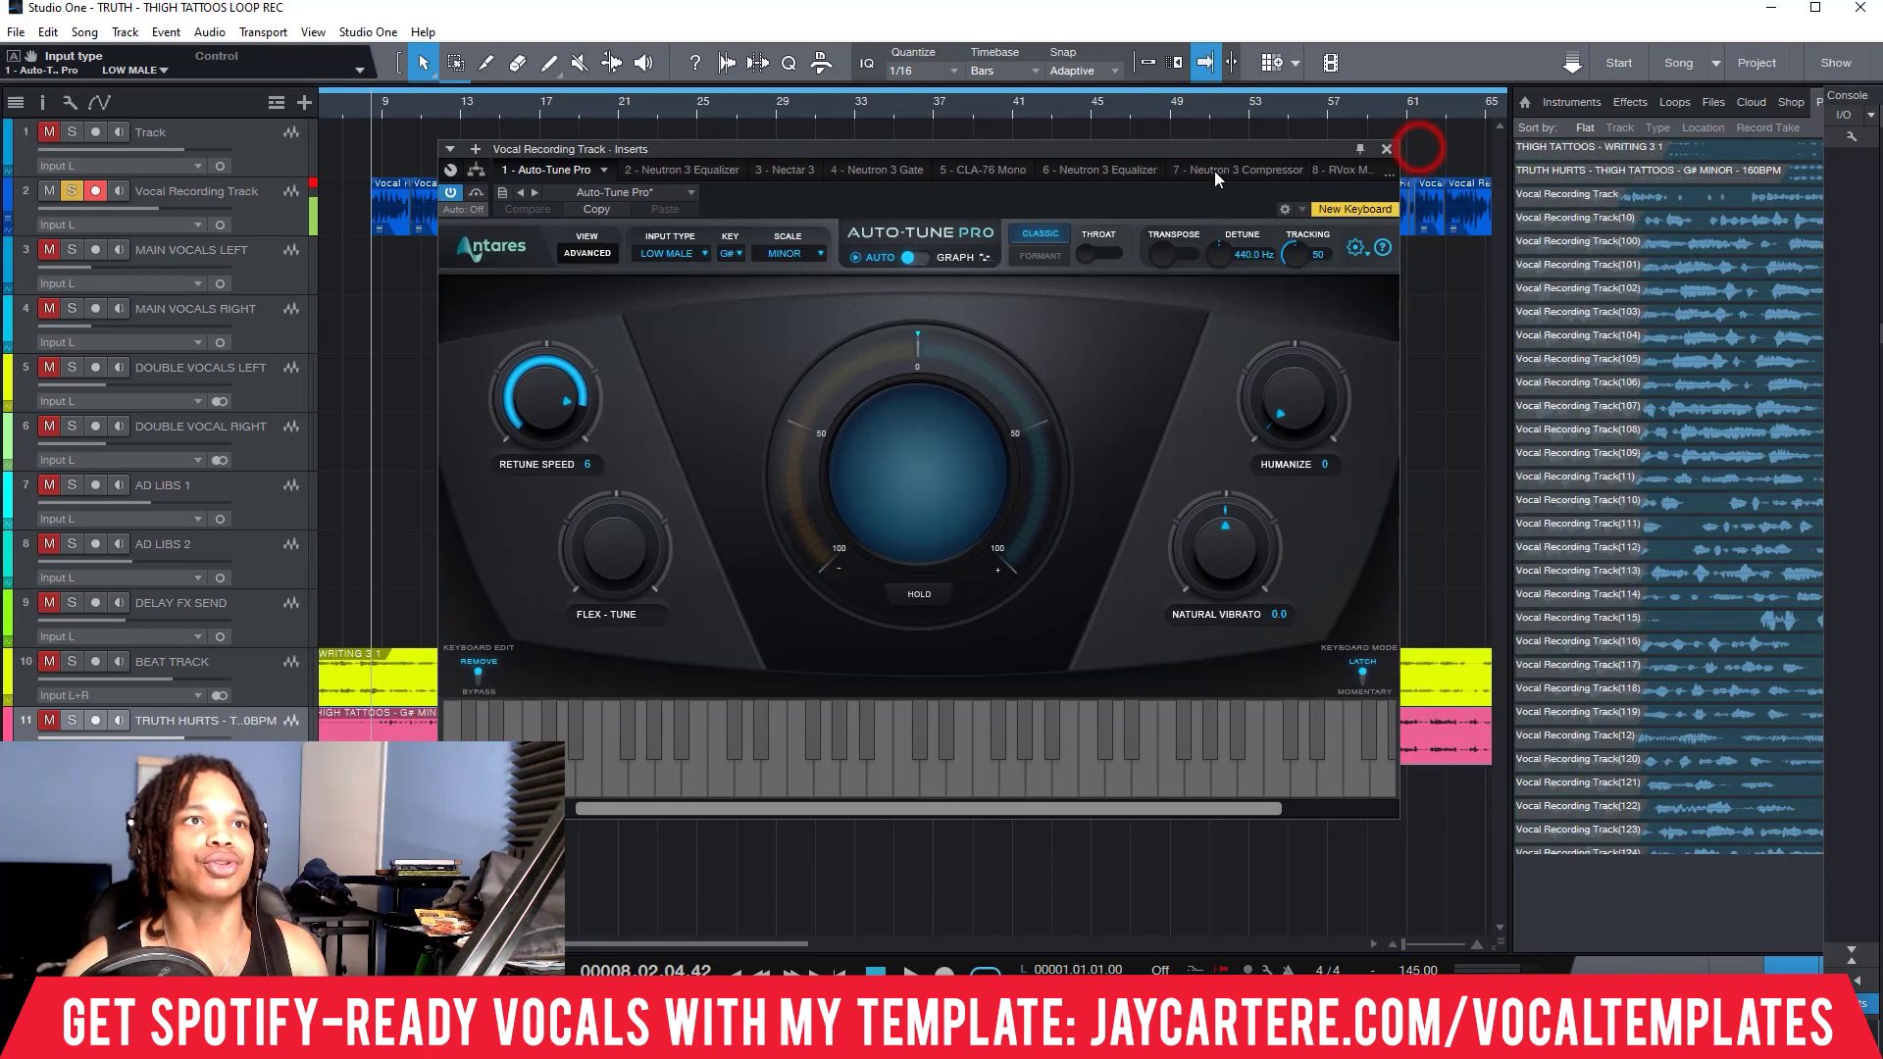
click(1385, 148)
key(s)
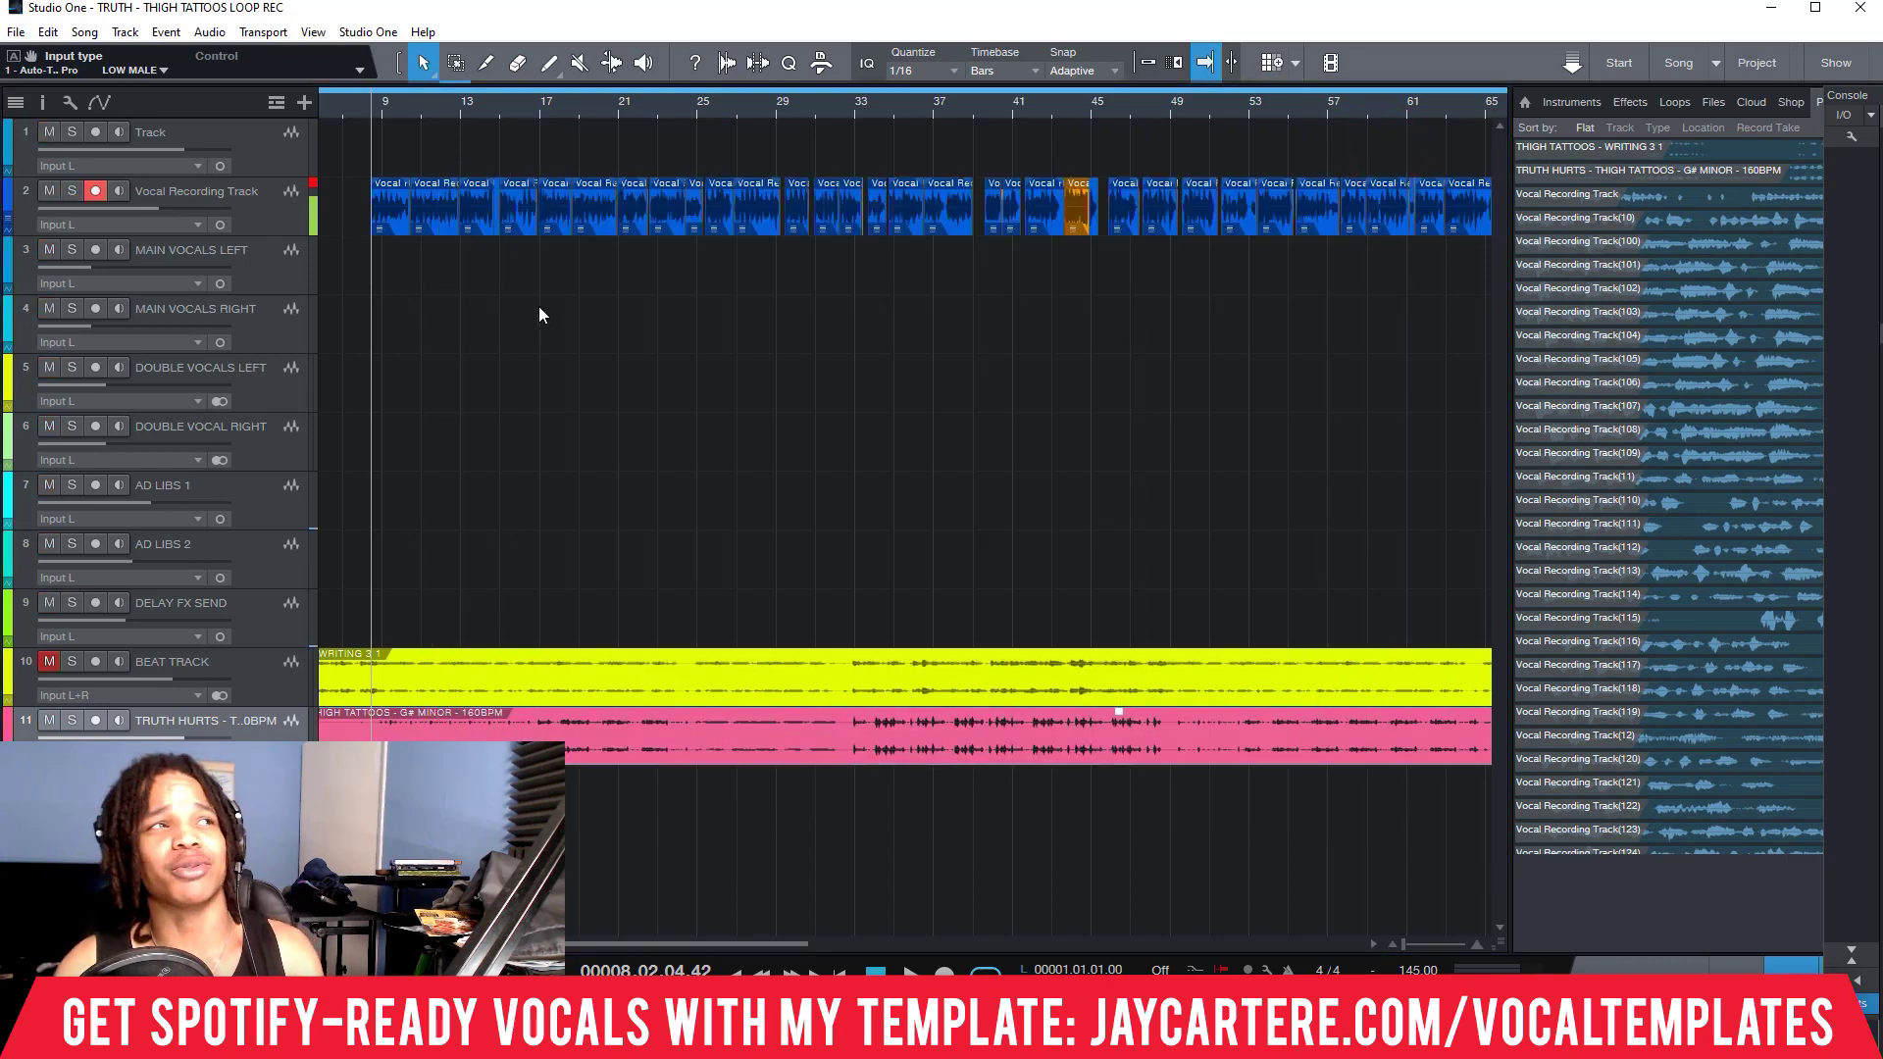
key(space)
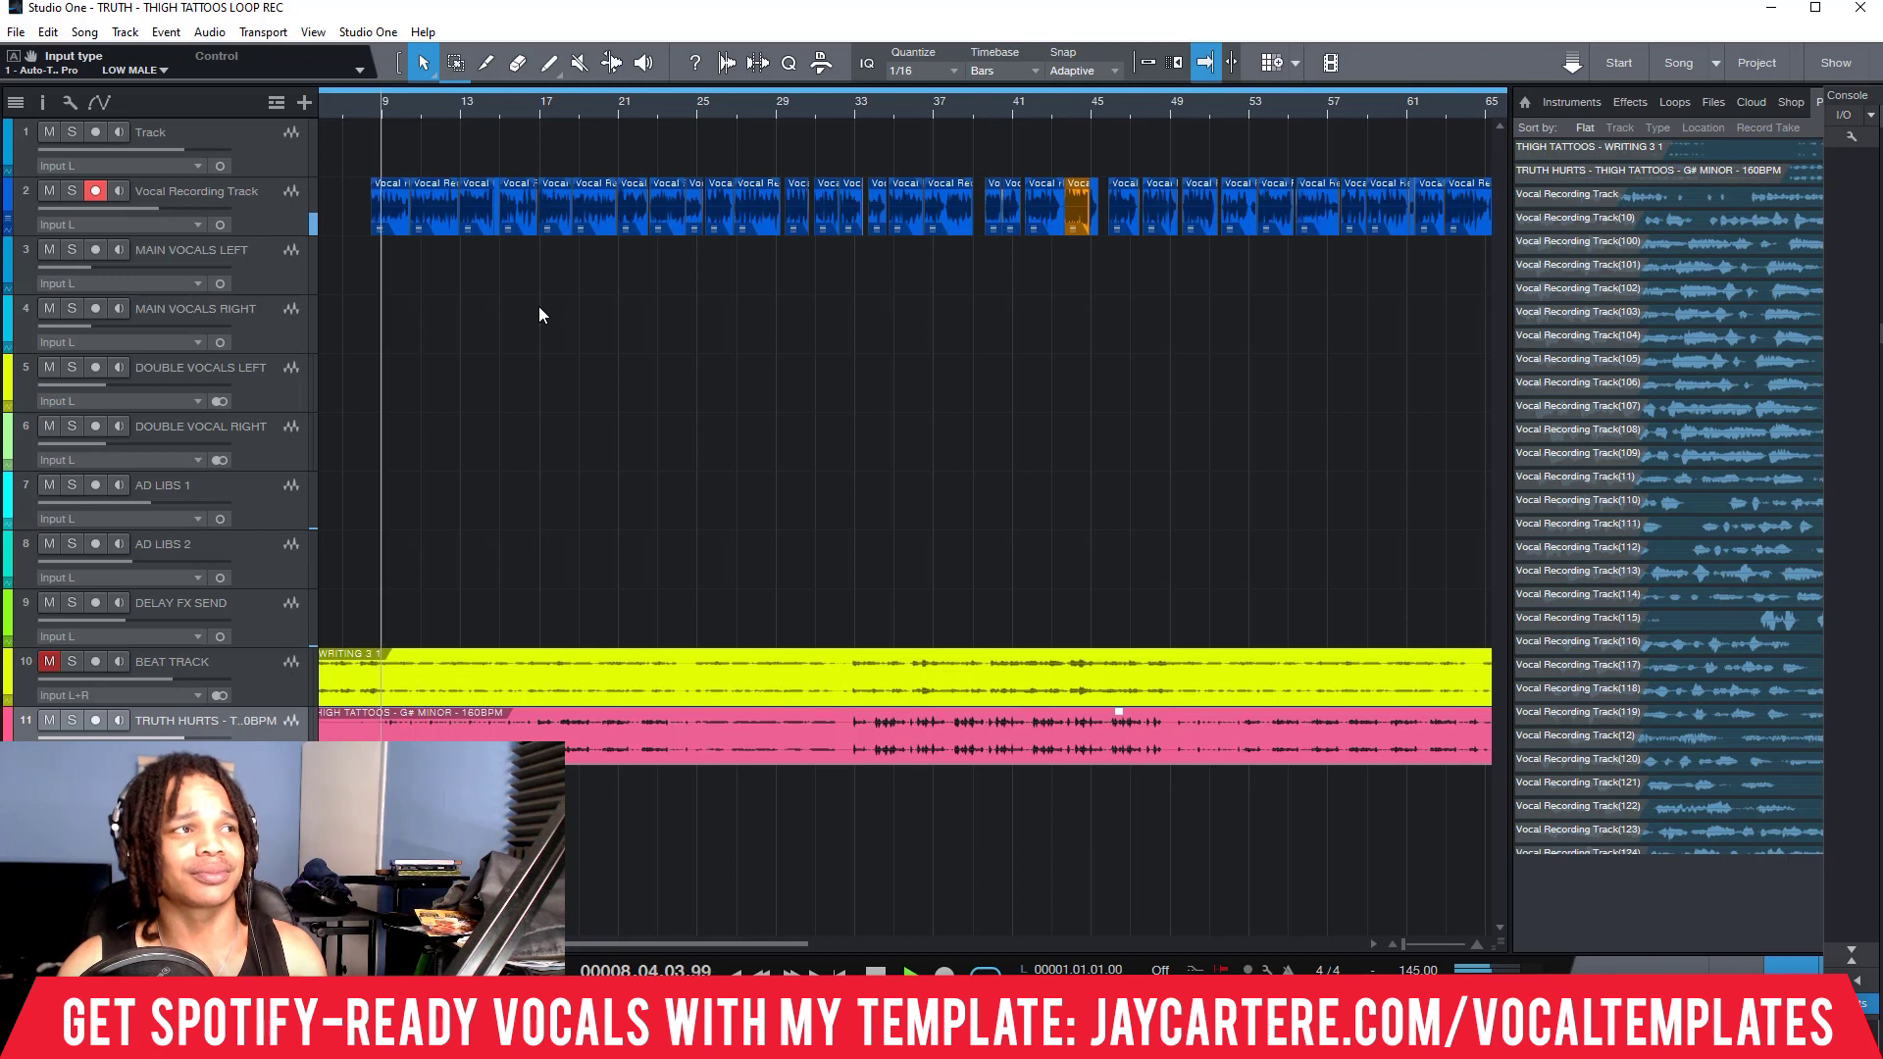